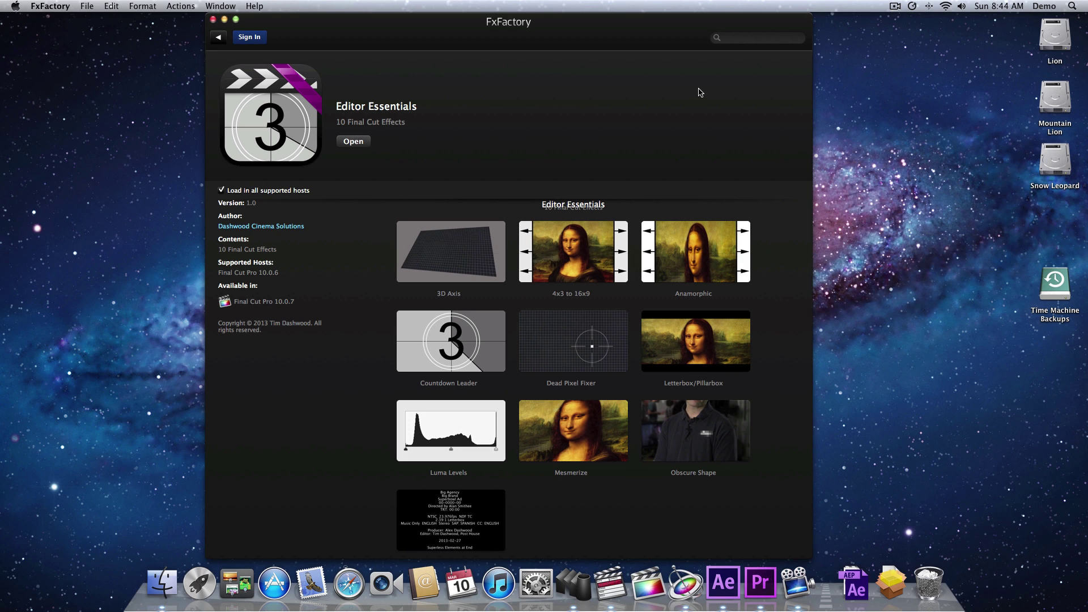
# Switch from FxFactory to Adobe Premiere Pro CS6, showing the empty 1920x1080 Sequence.
pyautogui.press('super+Tab')
pyautogui.press('super+Tab')
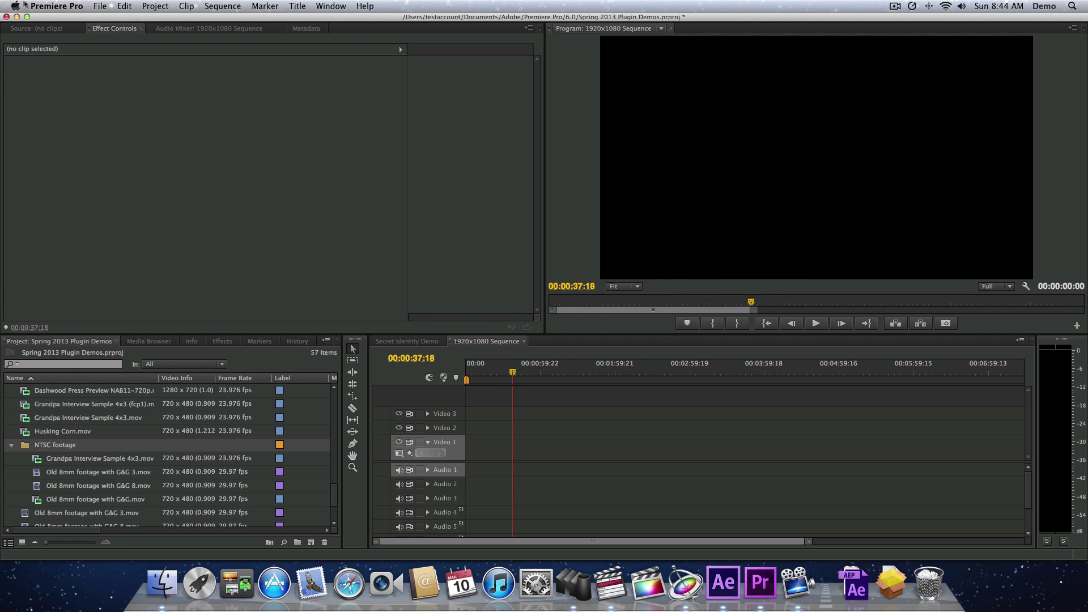
pyautogui.click(67, 4)
pyautogui.moveTo(75, 37)
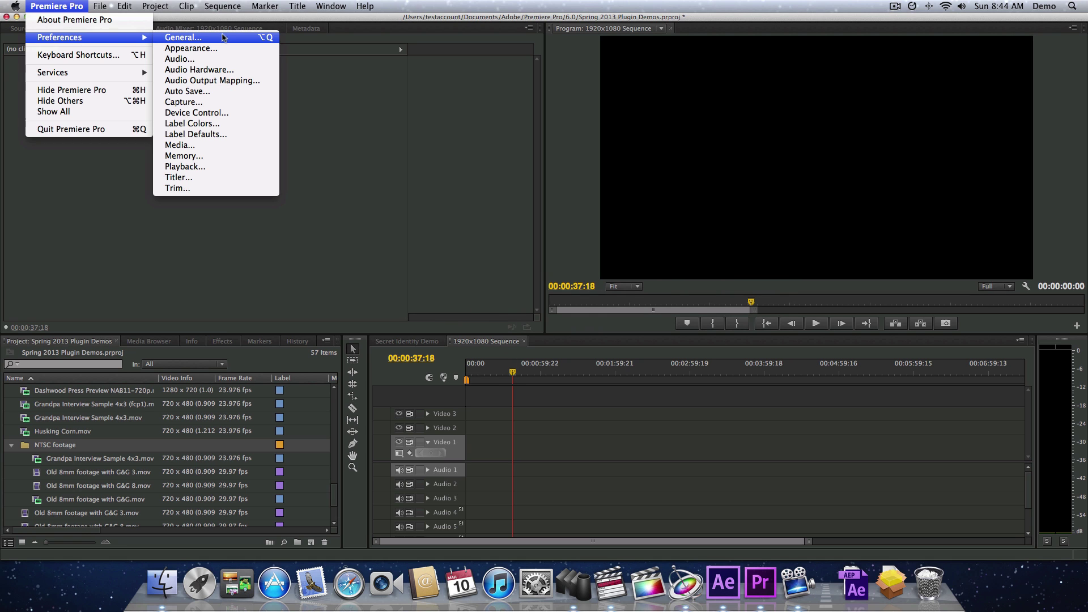
pyautogui.click(252, 38)
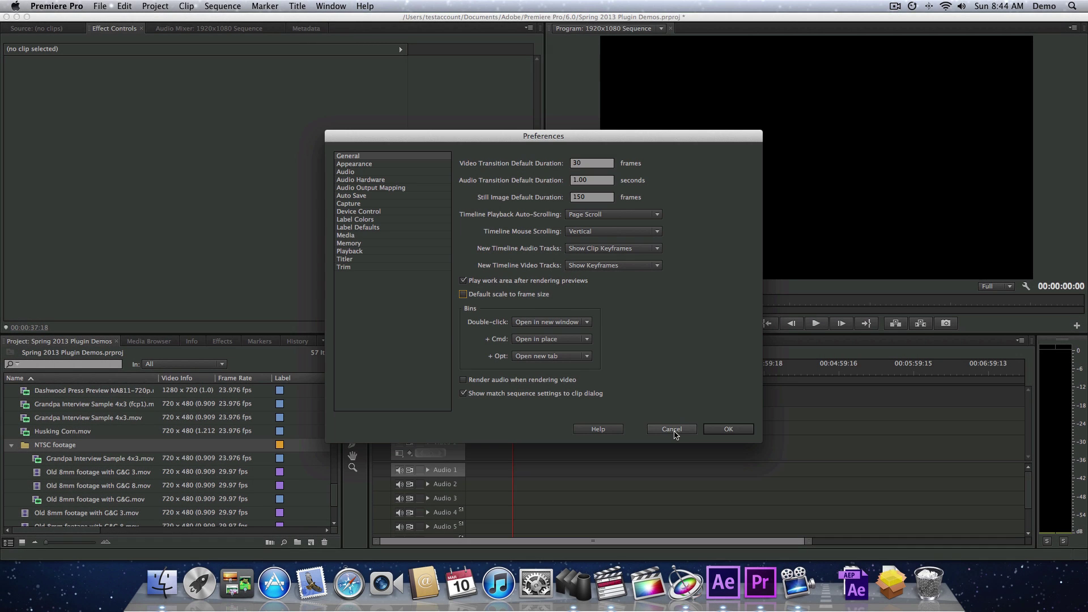
pyautogui.click(672, 430)
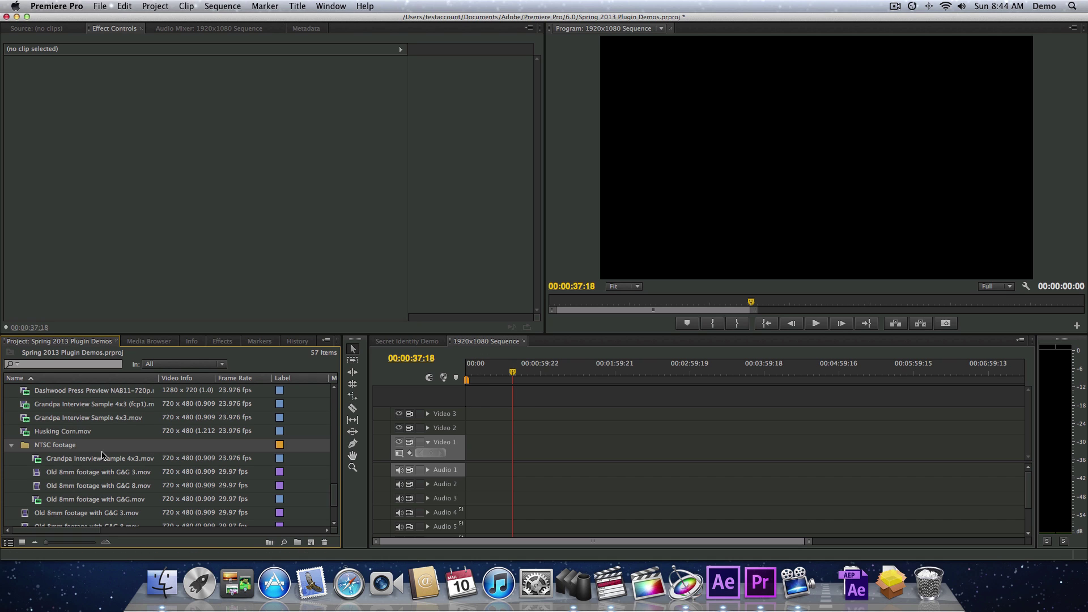
# Place the Grandpa Interview and two Old 8mm clips on Video 1, keeping existing sequence settings.
pyautogui.click(44, 464)
pyautogui.keyDown('shift'); pyautogui.click(62, 487); pyautogui.keyUp('shift')
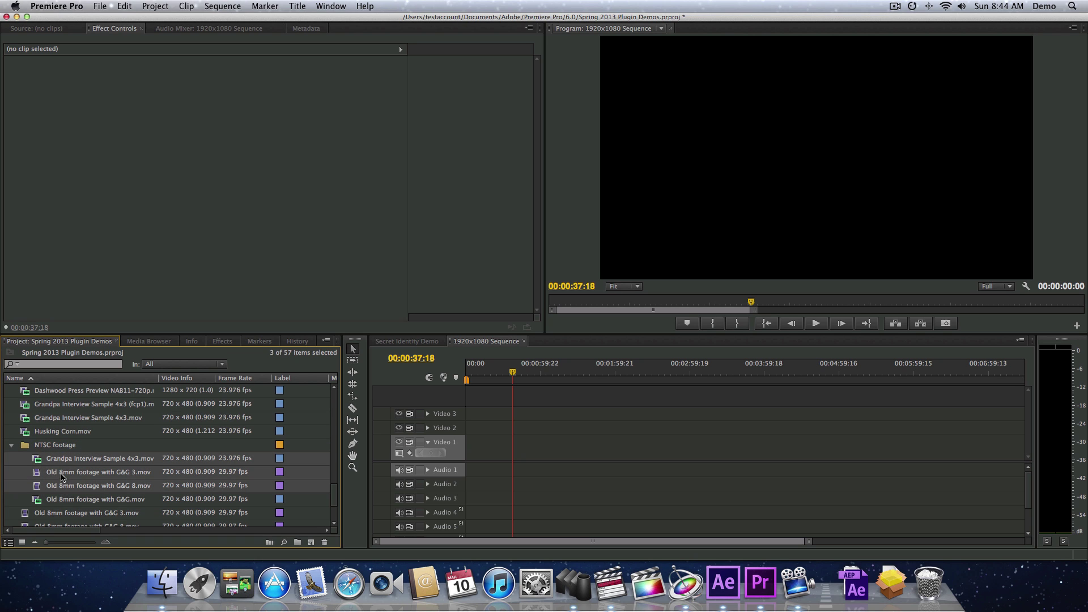
pyautogui.moveTo(39, 460); pyautogui.dragTo(501, 455)
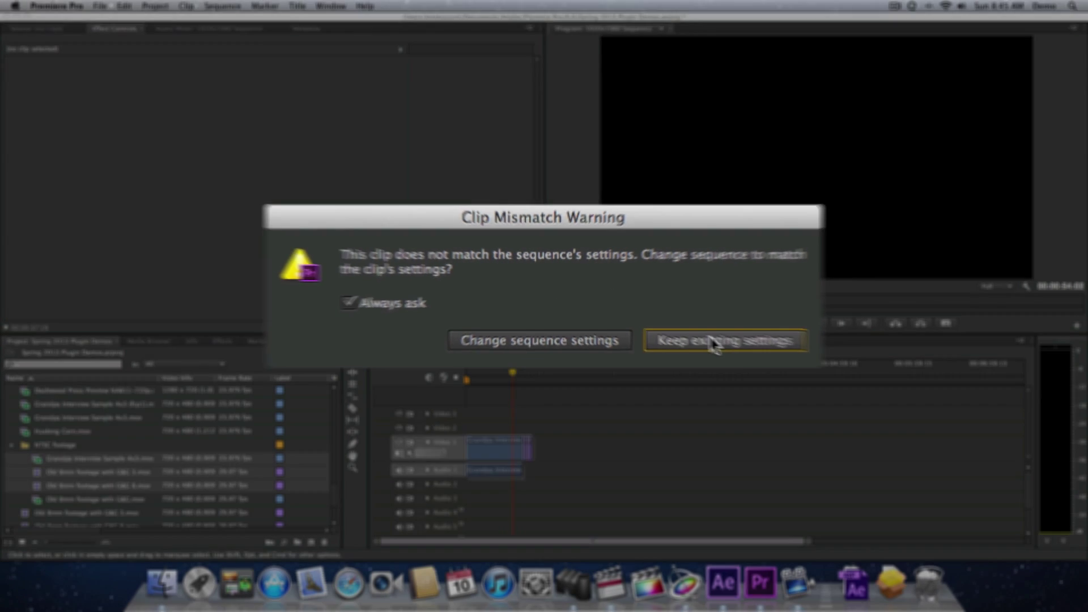
pyautogui.click(702, 357)
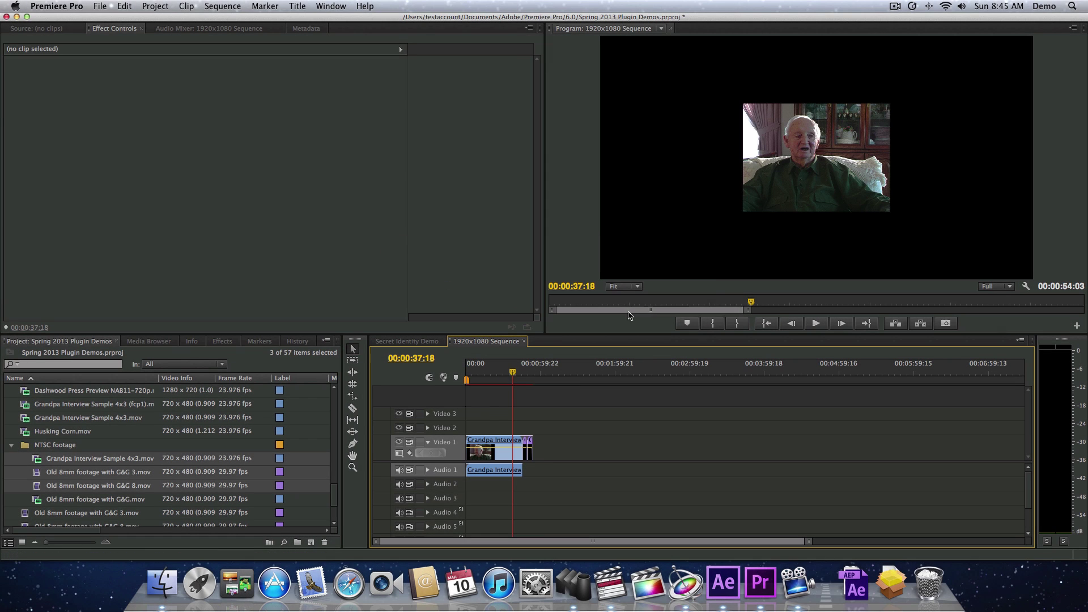
pyautogui.click(493, 371)
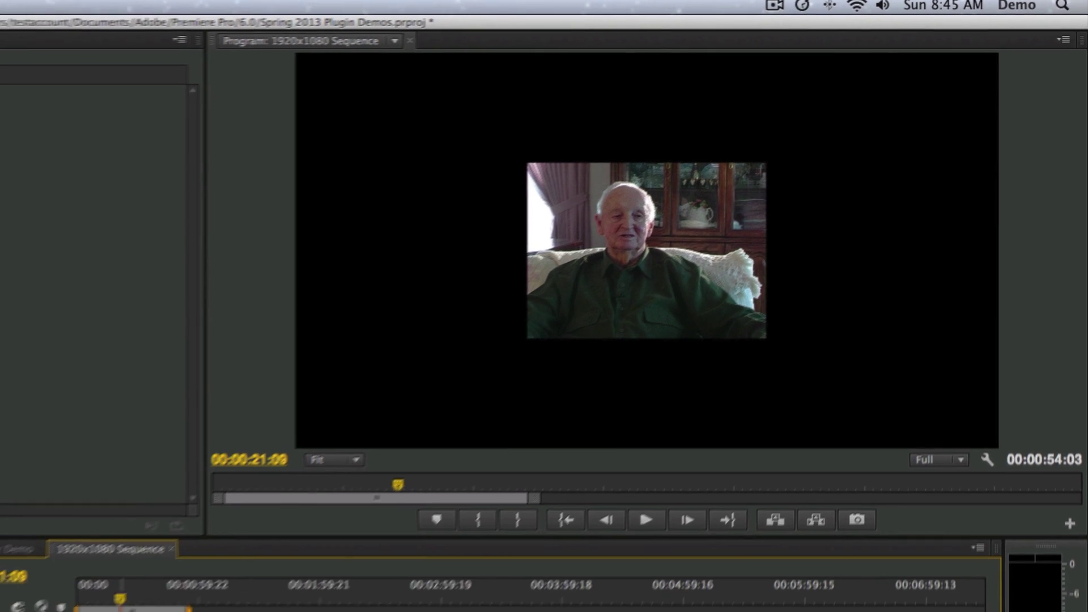
# Scale the Grandpa Interview clip to frame size and play back the sequence to check it.
pyautogui.moveTo(185, 611); pyautogui.dragTo(124, 611)
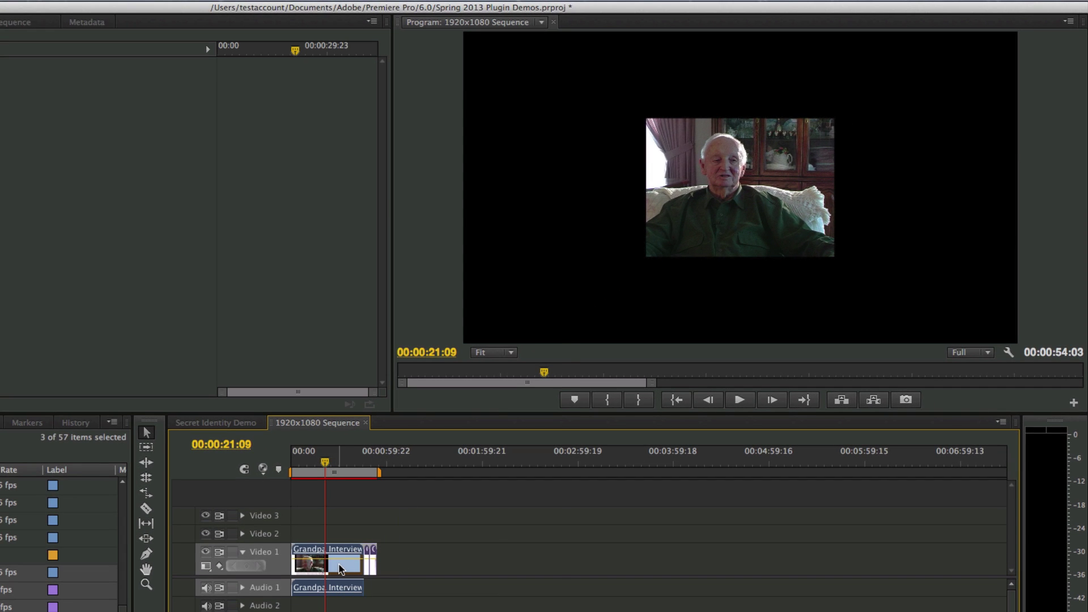
pyautogui.rightClick(337, 568)
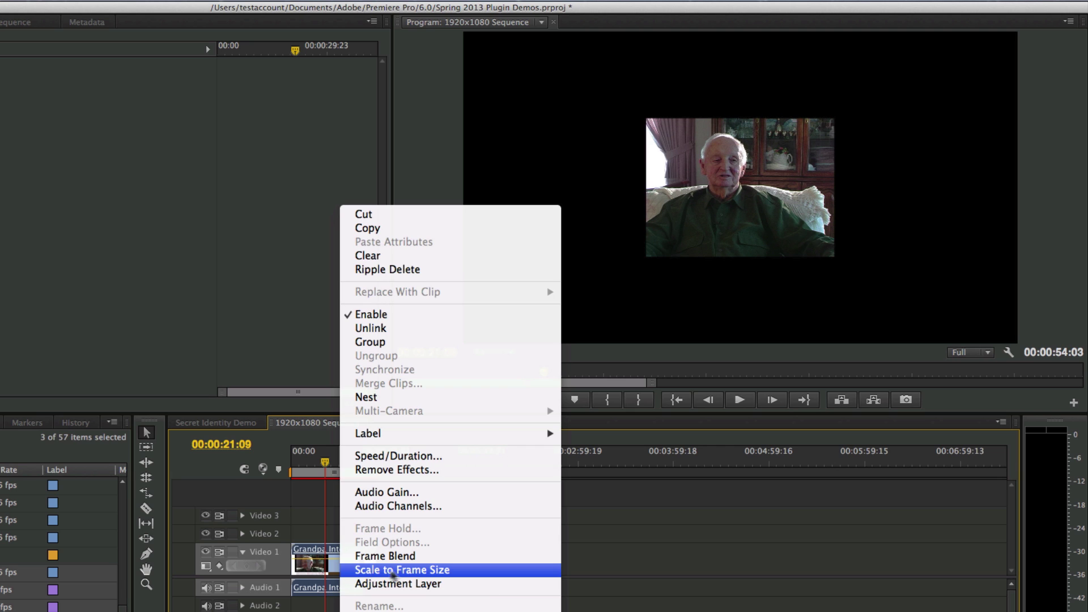
pyautogui.click(485, 570)
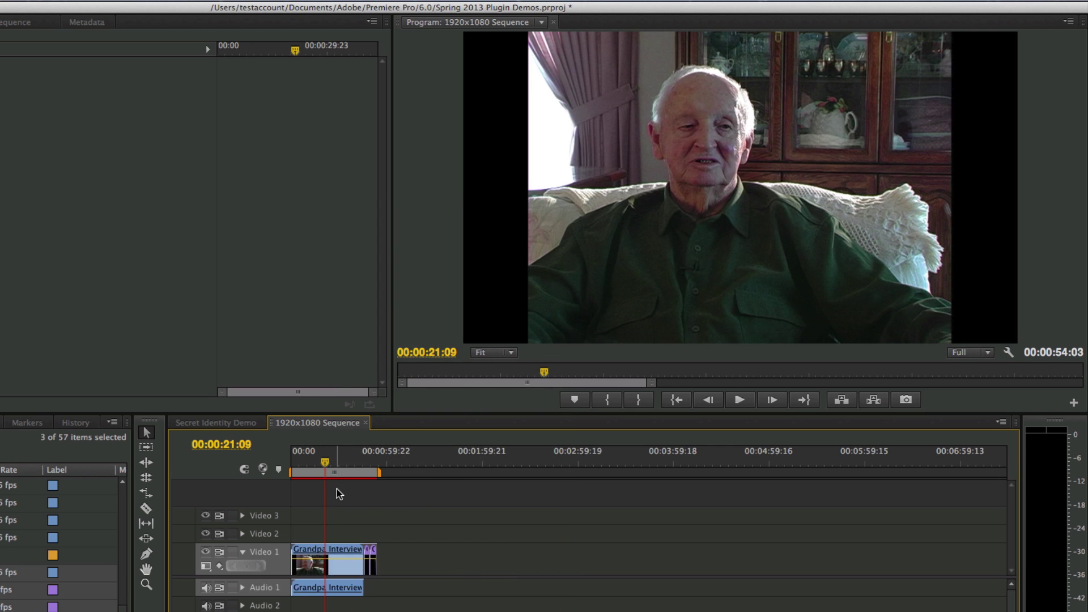
pyautogui.moveTo(347, 457); pyautogui.dragTo(368, 455)
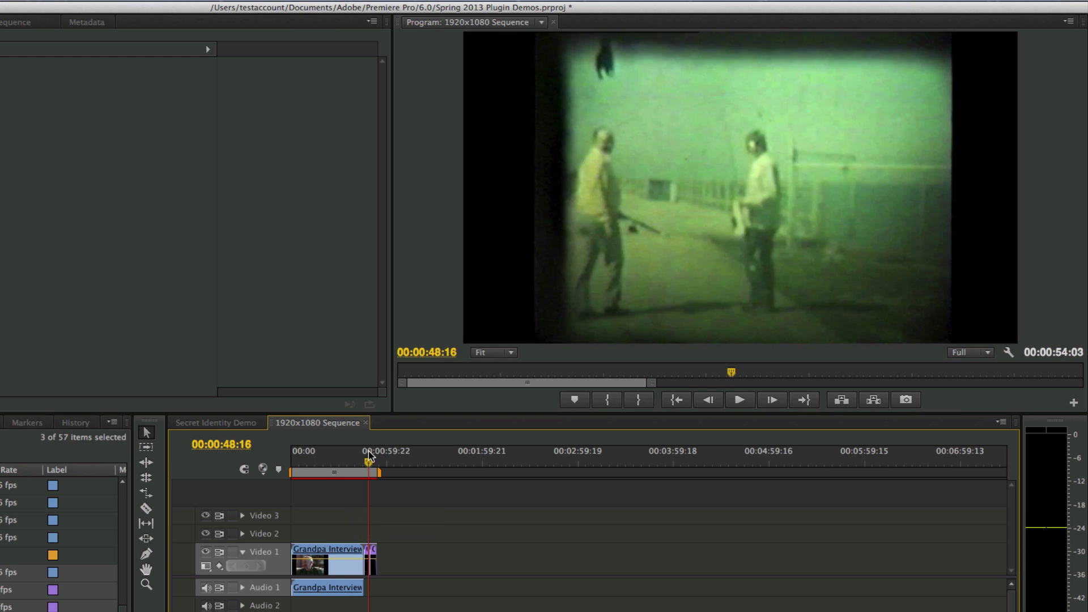
pyautogui.press('space')
pyautogui.click(368, 455)
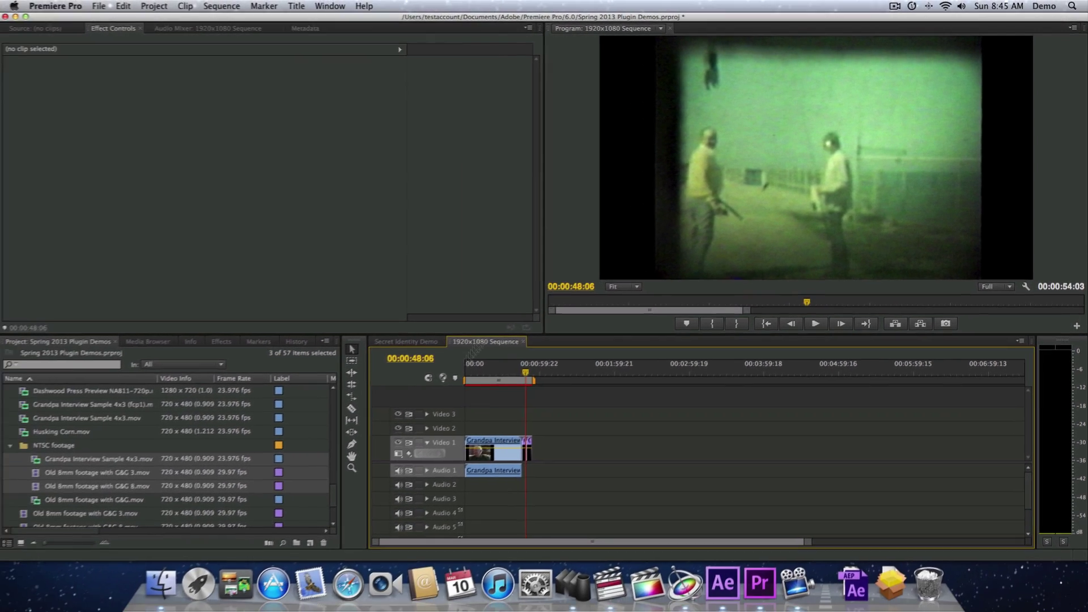
pyautogui.click(515, 368)
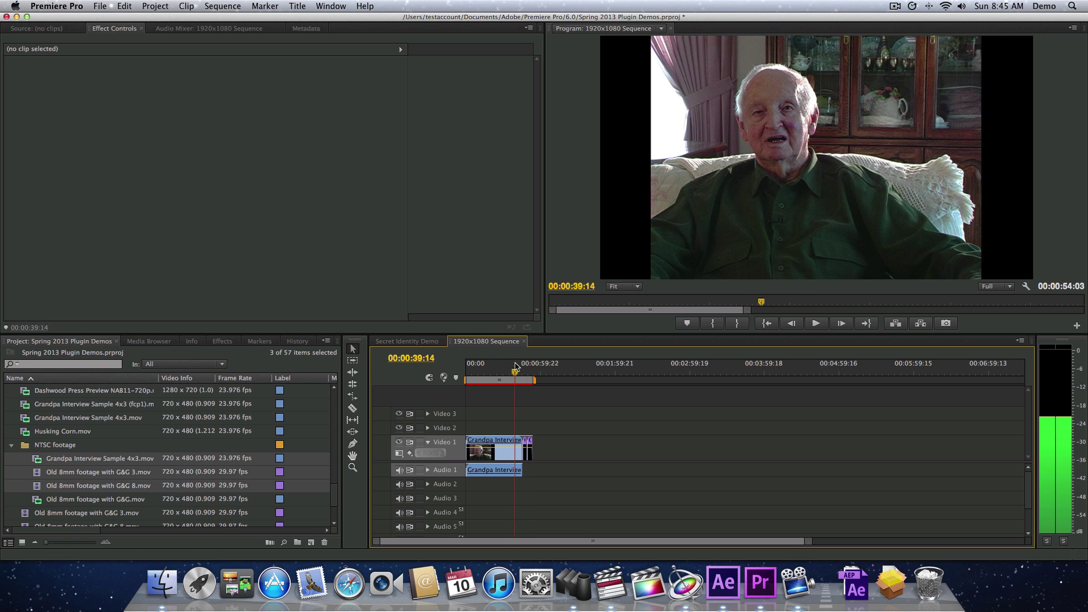
pyautogui.scroll(-2, 99, 463)
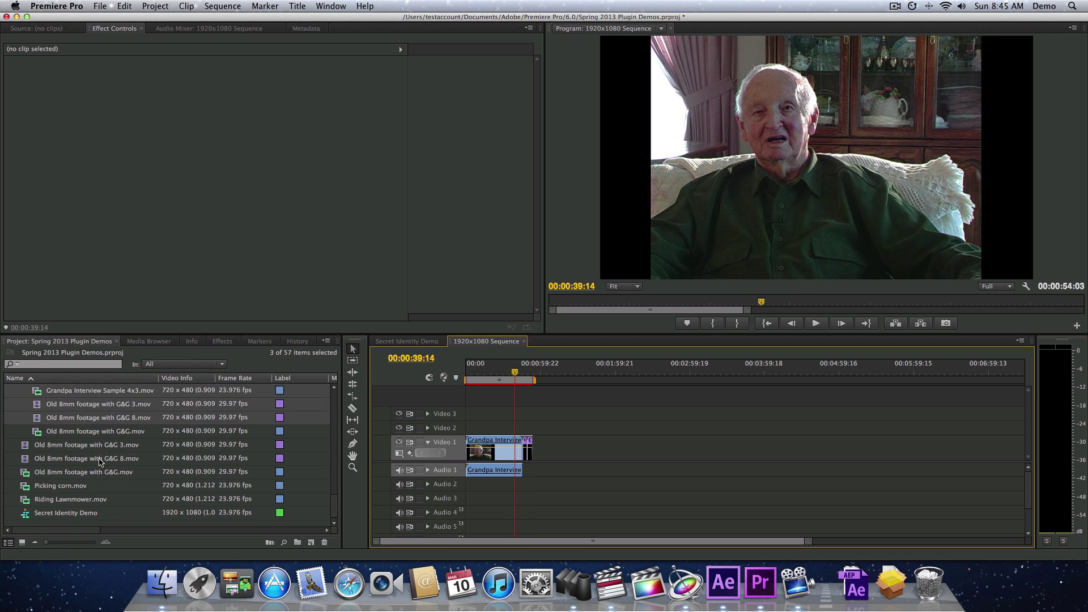
pyautogui.scroll(5, 100, 464)
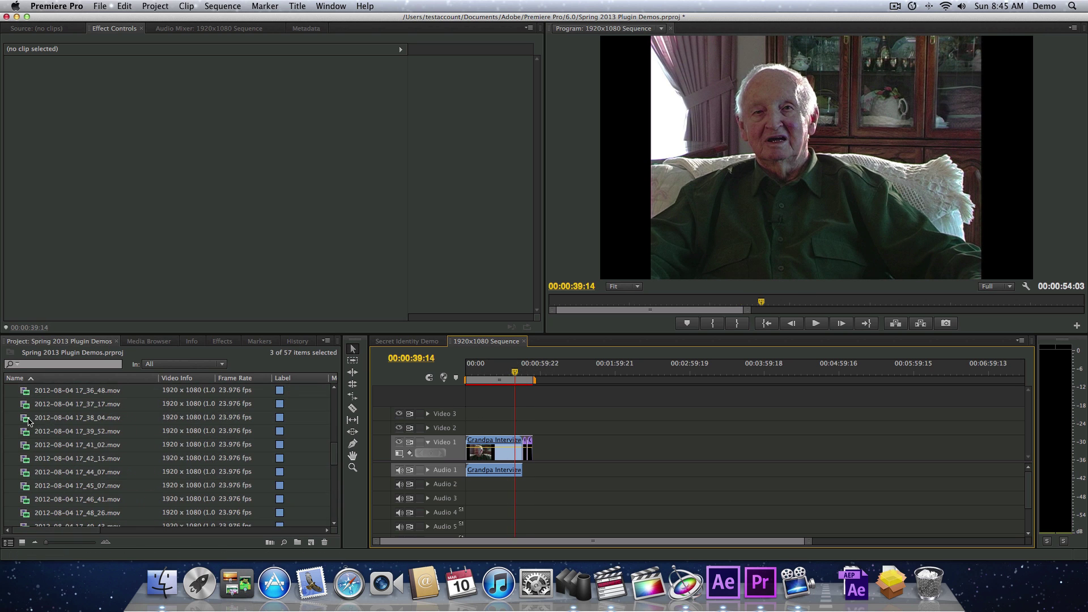
pyautogui.moveTo(28, 422); pyautogui.dragTo(573, 448)
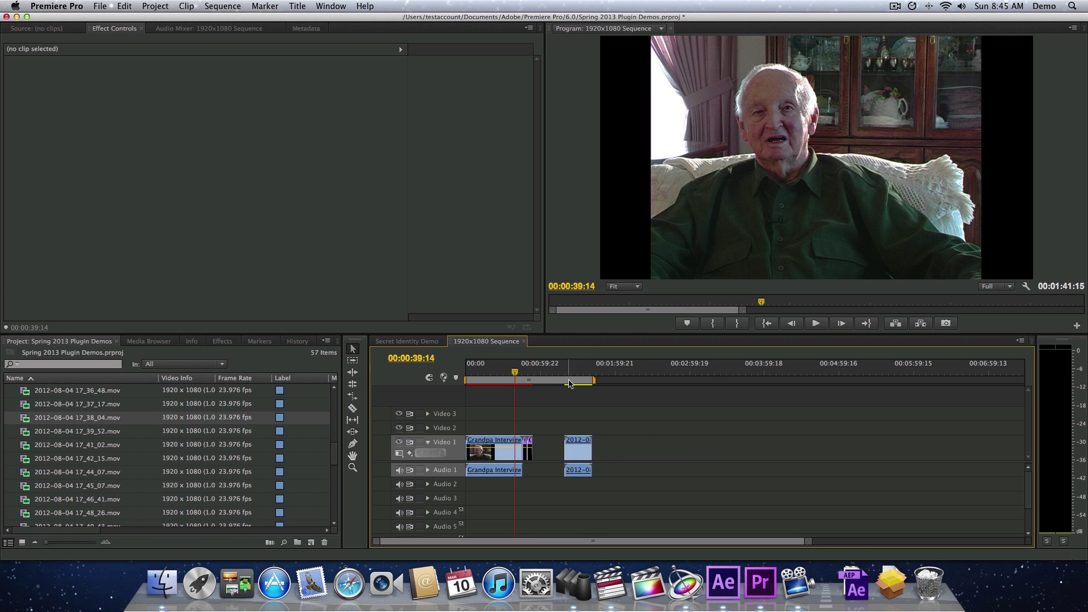
pyautogui.click(569, 369)
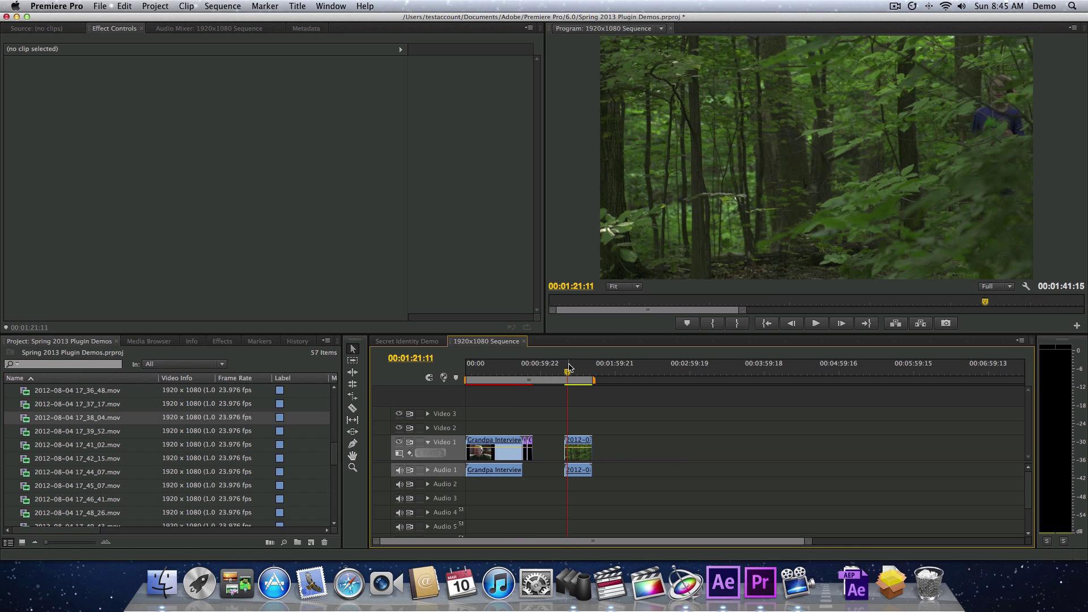
pyautogui.moveTo(570, 369); pyautogui.dragTo(520, 365)
pyautogui.click(515, 371)
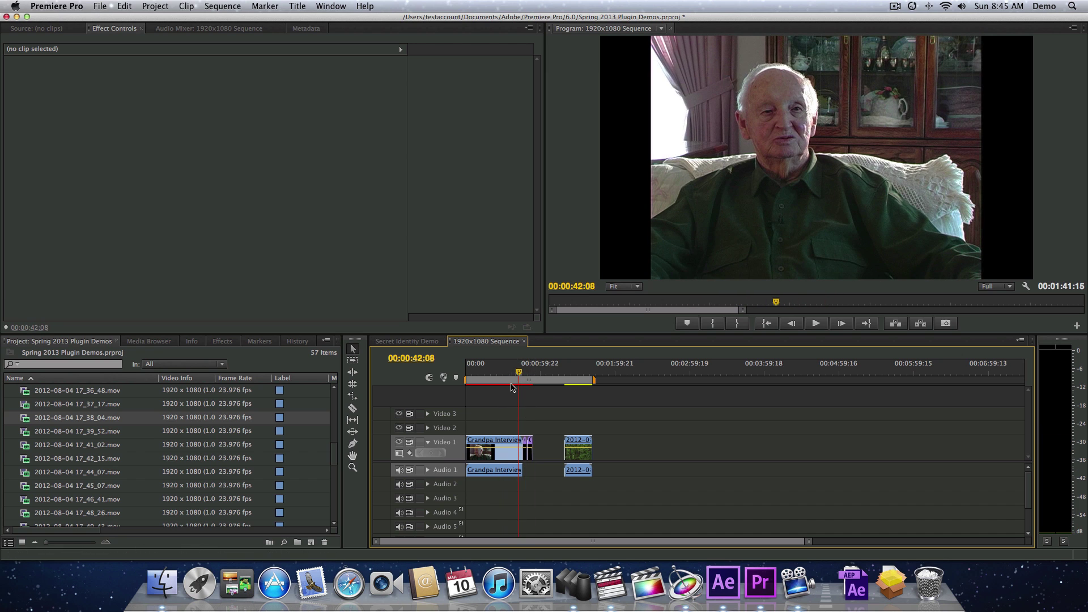
# Apply Dashwood Editor Essentials' 4x3 to 16x9 effect to the Grandpa Interview clip.
pyautogui.click(222, 342)
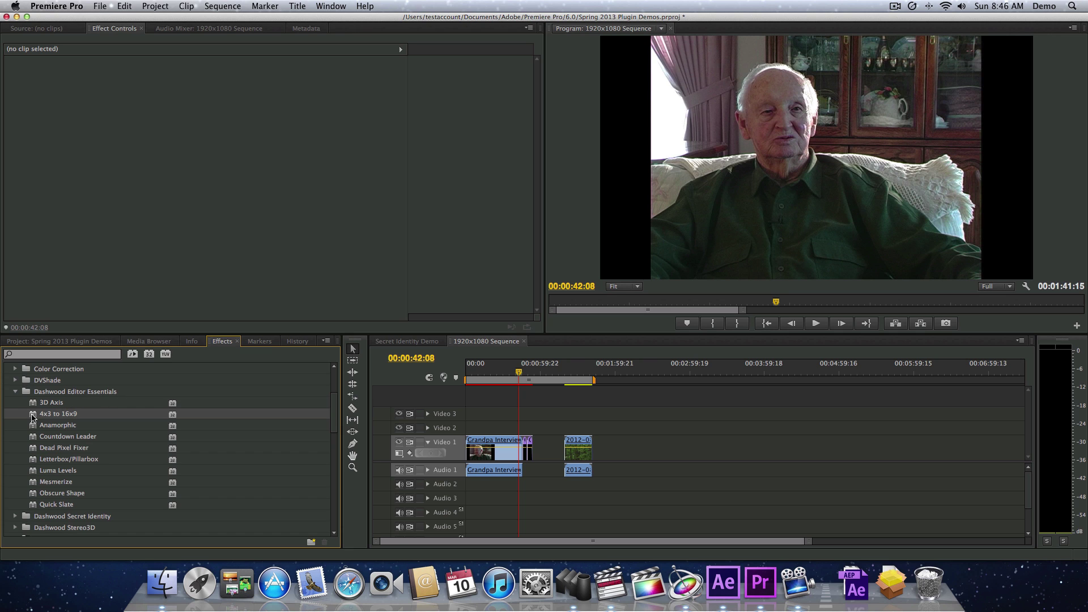
pyautogui.moveTo(33, 417); pyautogui.dragTo(501, 450)
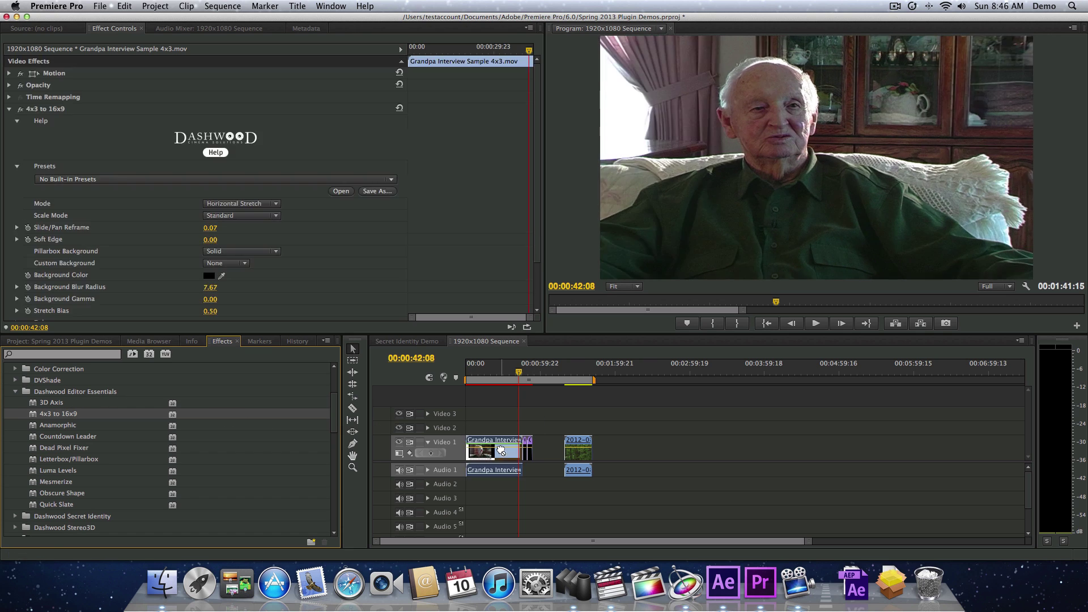
pyautogui.scroll(-3, 21, 184)
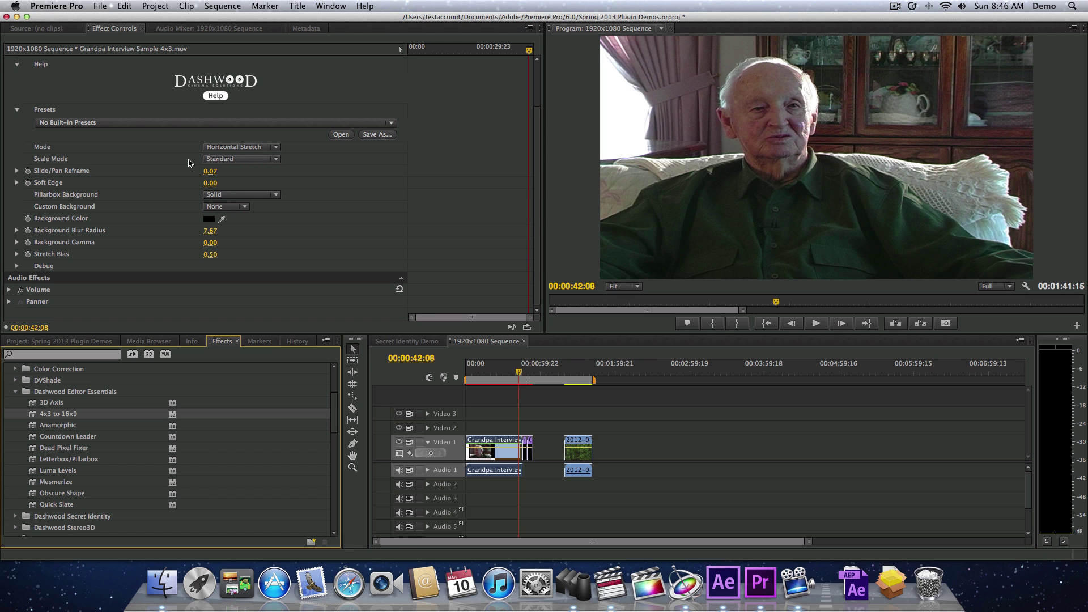
pyautogui.press('super+Tab')
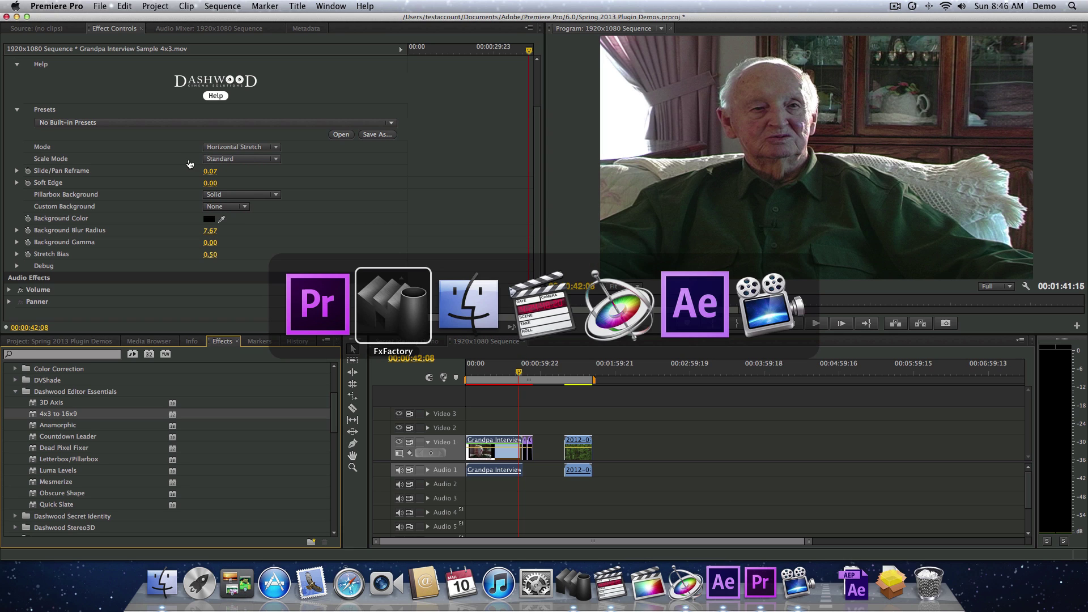
# In After Effects, confirm Comp 1's composition settings at 1920x1080, 23.976 fps.
pyautogui.click(703, 304)
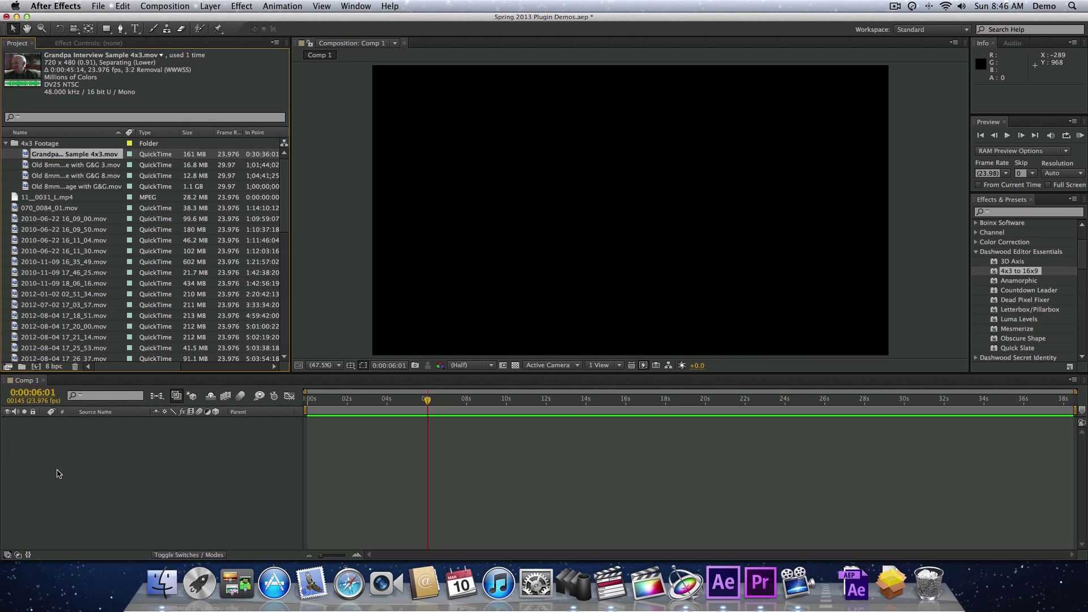
pyautogui.click(58, 474)
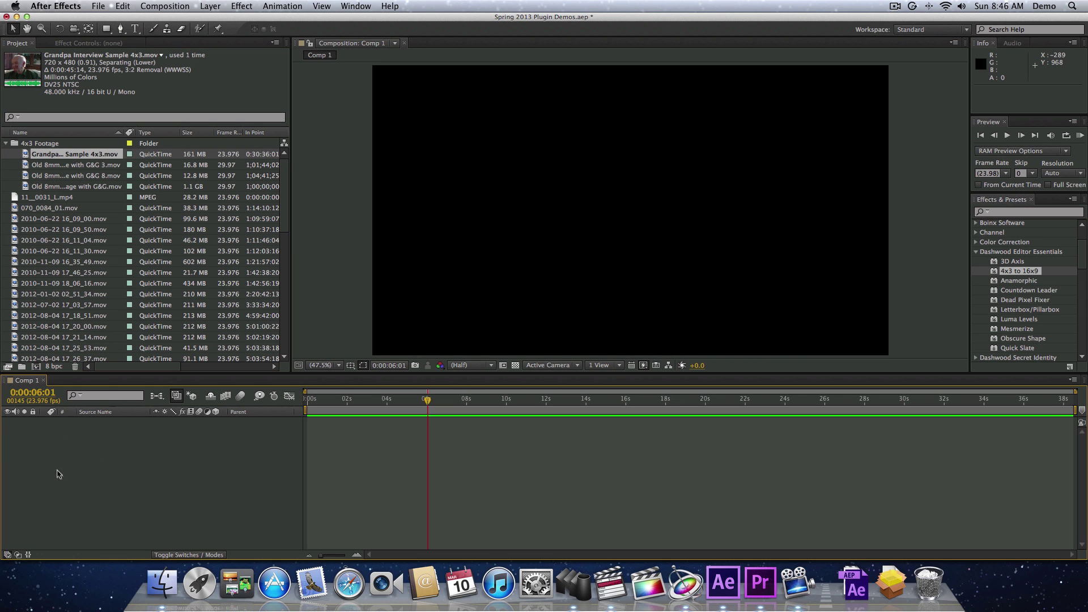
pyautogui.click(164, 7)
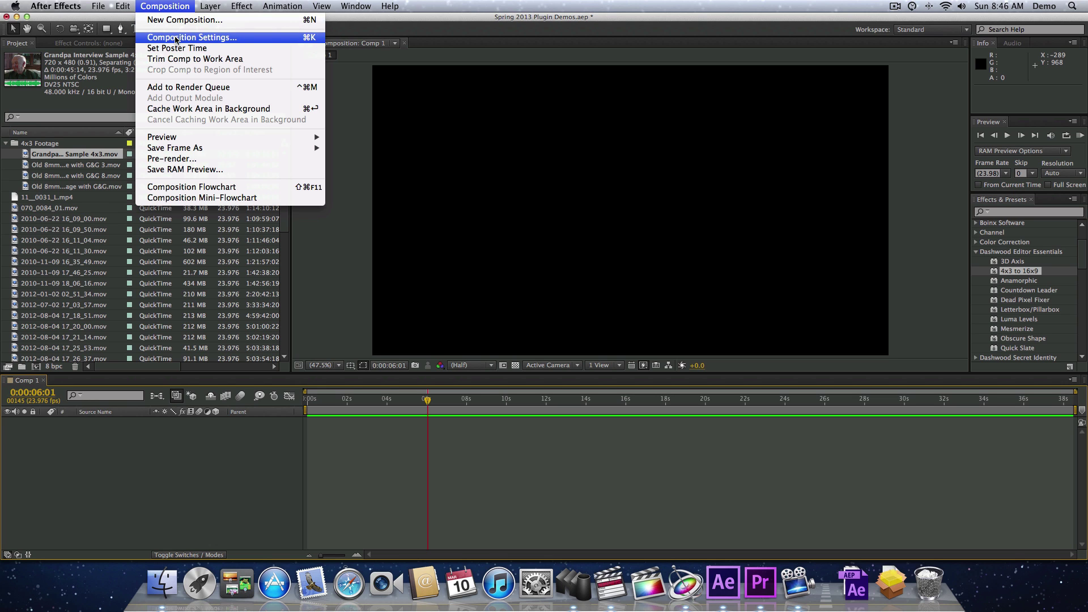
pyautogui.click(176, 38)
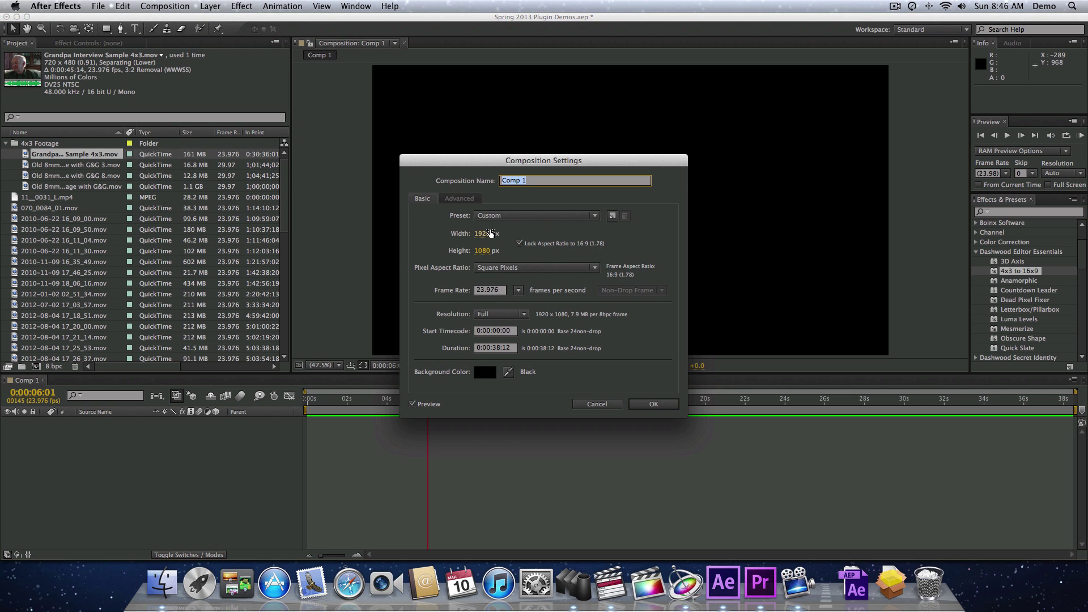
pyautogui.click(654, 405)
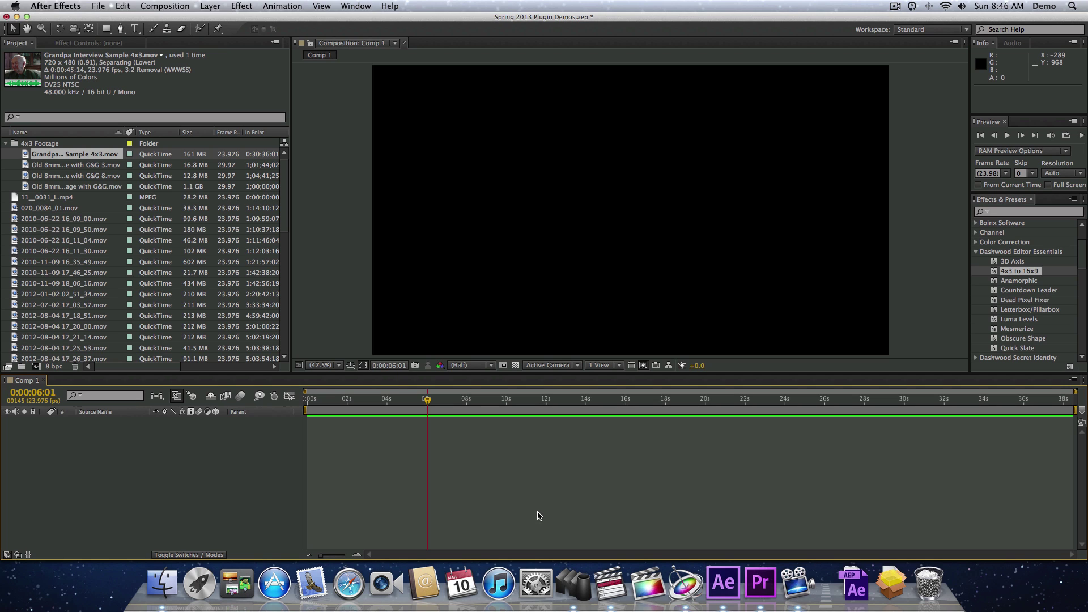
pyautogui.click(23, 274)
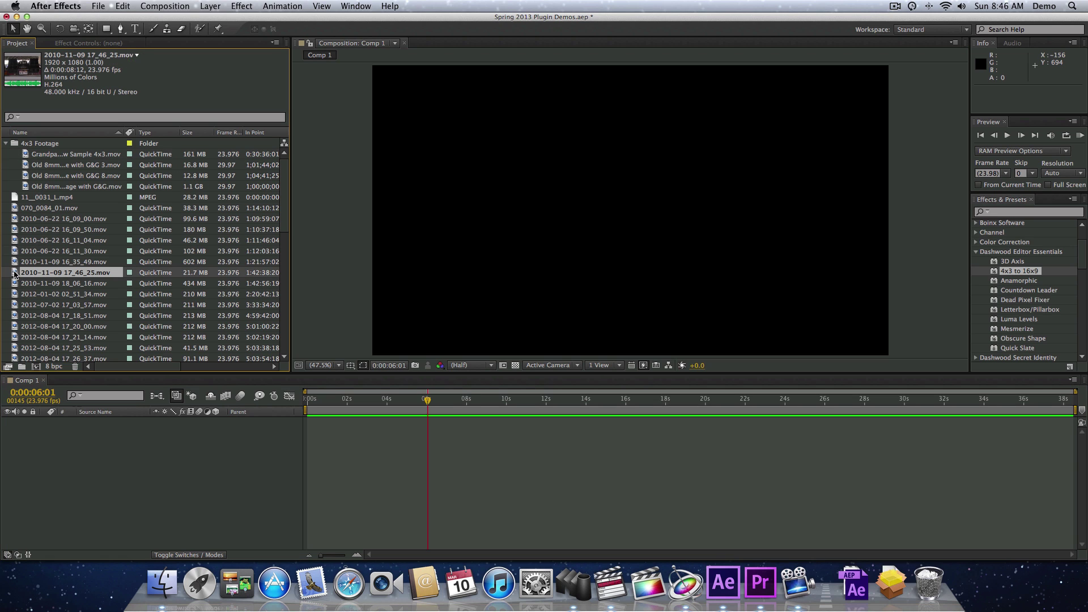
pyautogui.moveTo(15, 275); pyautogui.dragTo(39, 460)
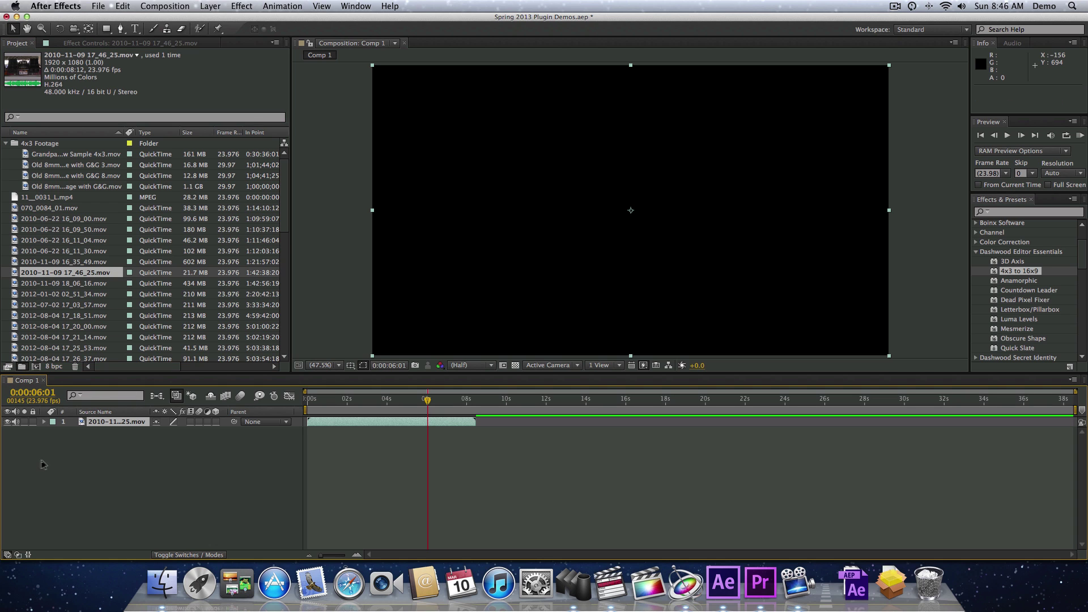
pyautogui.click(388, 400)
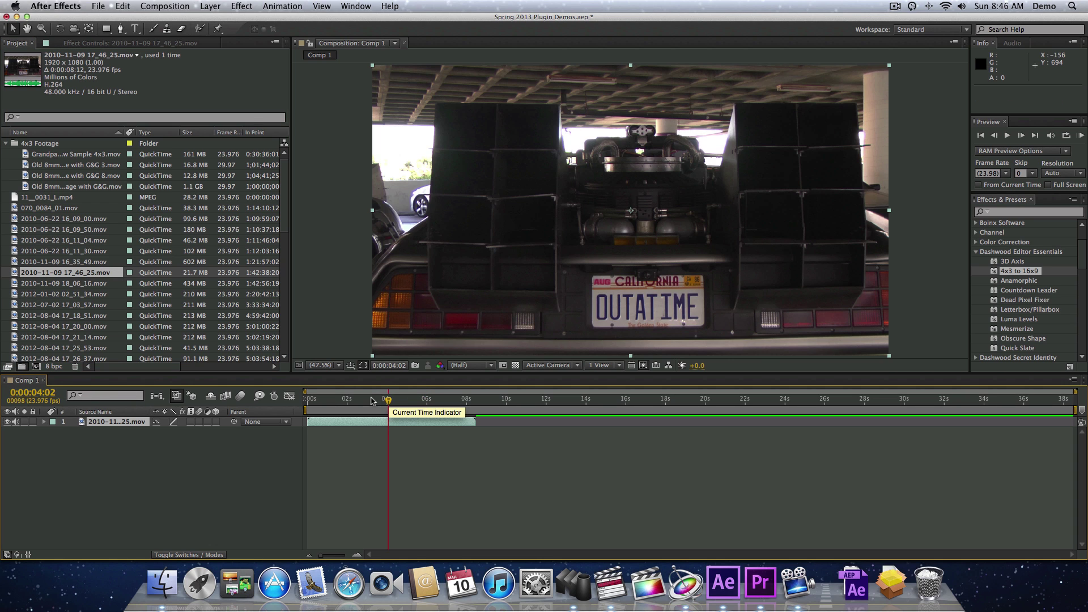
pyautogui.moveTo(389, 401); pyautogui.dragTo(372, 401)
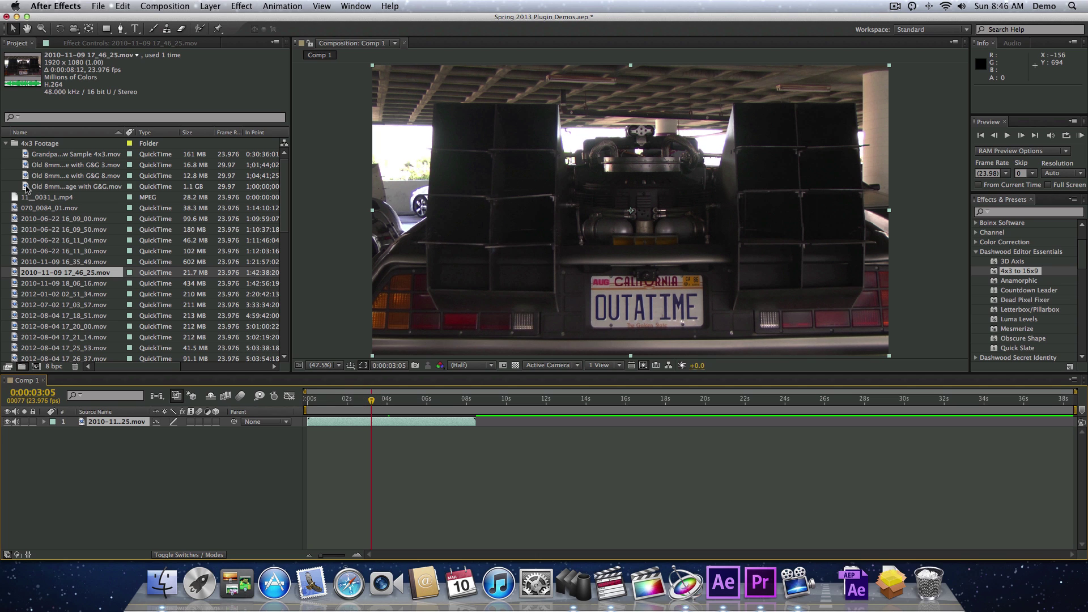
pyautogui.click(480, 397)
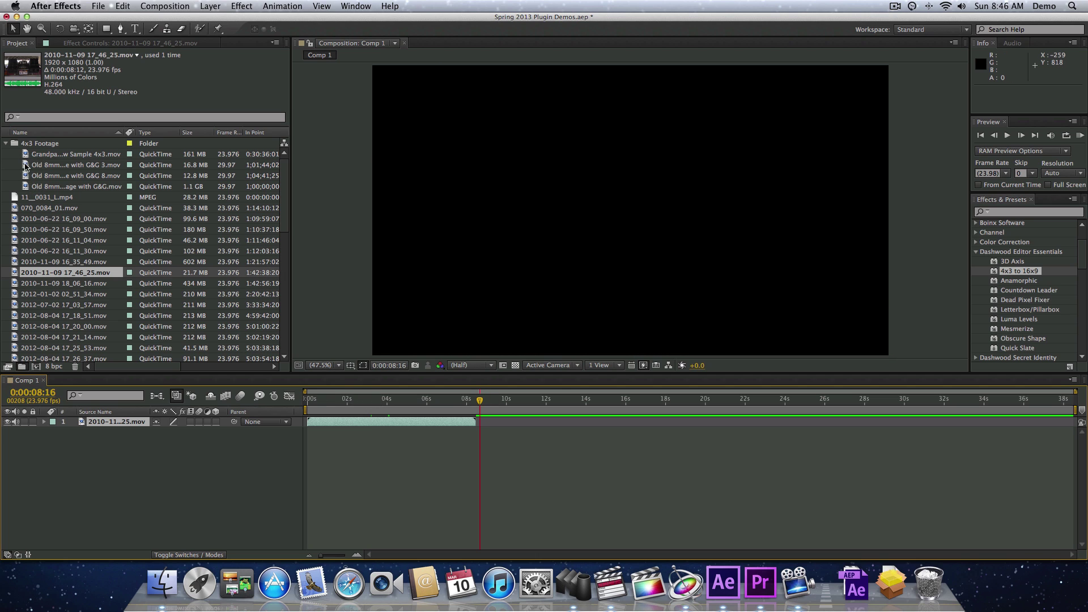
# Layer Old 8mm footage with G&G 3.mov on top from about 8 s, scaled to frame height.
pyautogui.click(27, 165)
pyautogui.moveTo(25, 165); pyautogui.dragTo(80, 420)
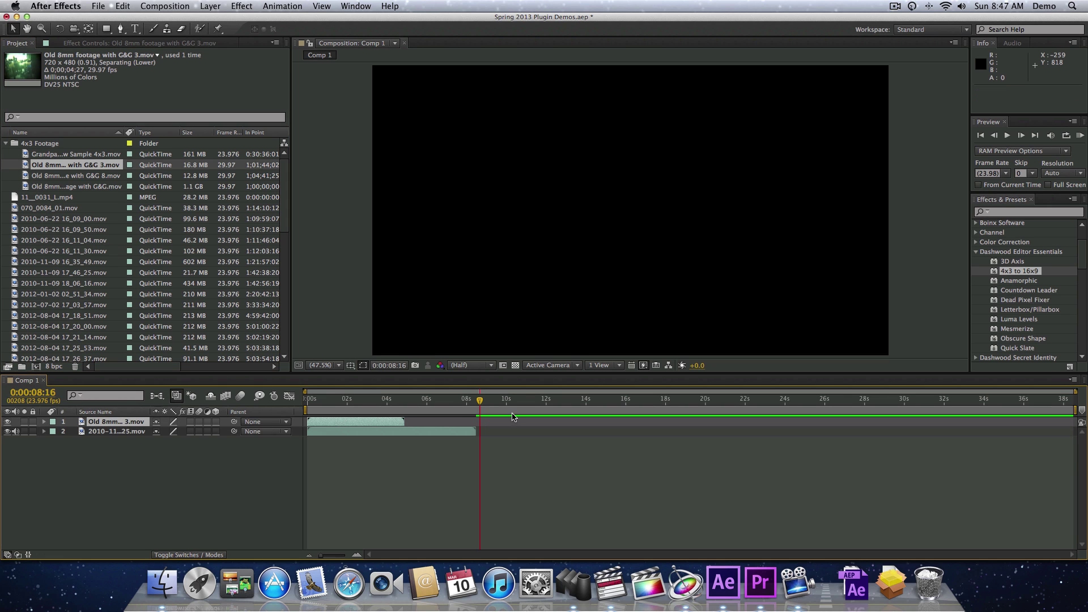
pyautogui.moveTo(378, 423); pyautogui.dragTo(533, 426)
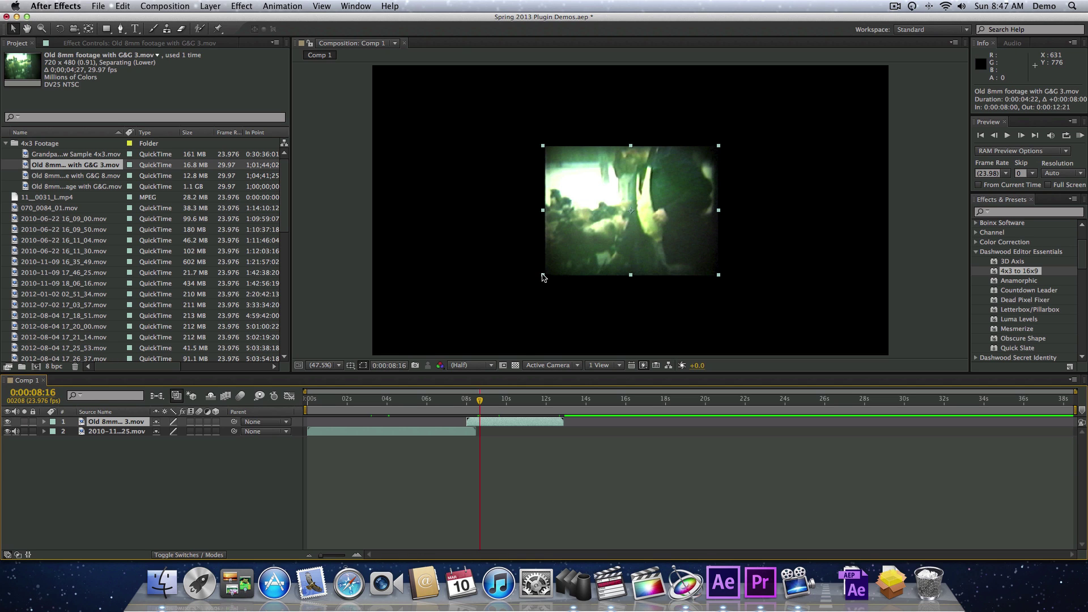
pyautogui.click(542, 277)
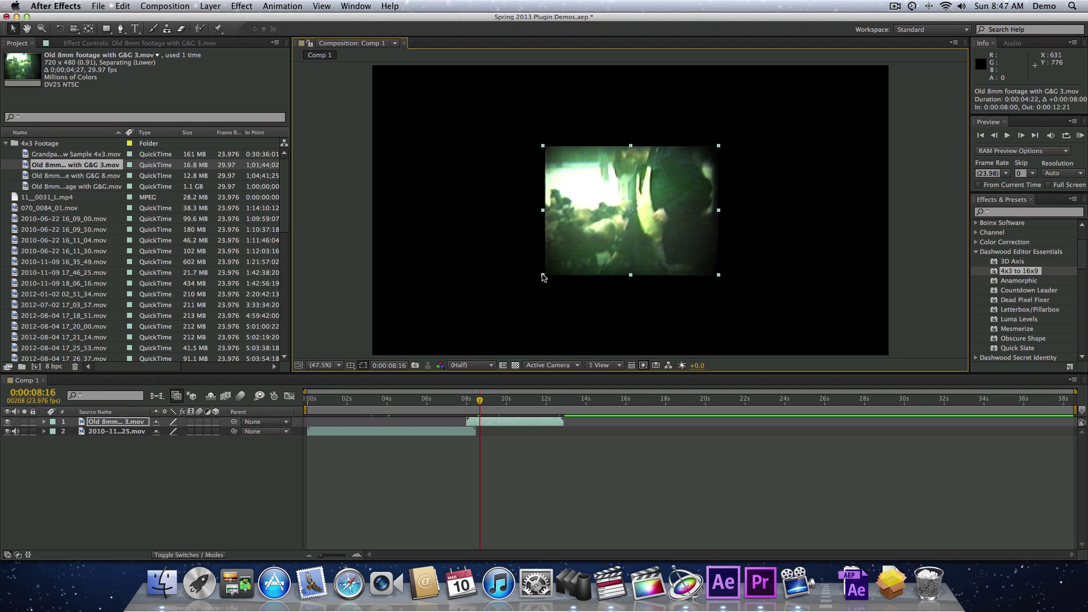
pyautogui.moveTo(542, 277); pyautogui.dragTo(434, 376)
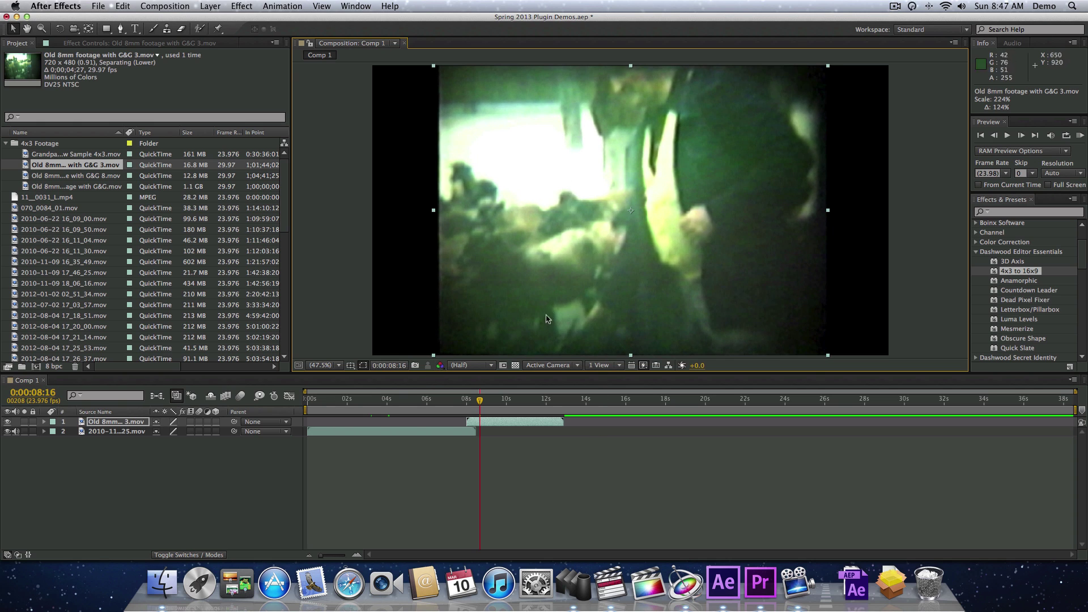
pyautogui.moveTo(493, 402); pyautogui.dragTo(524, 403)
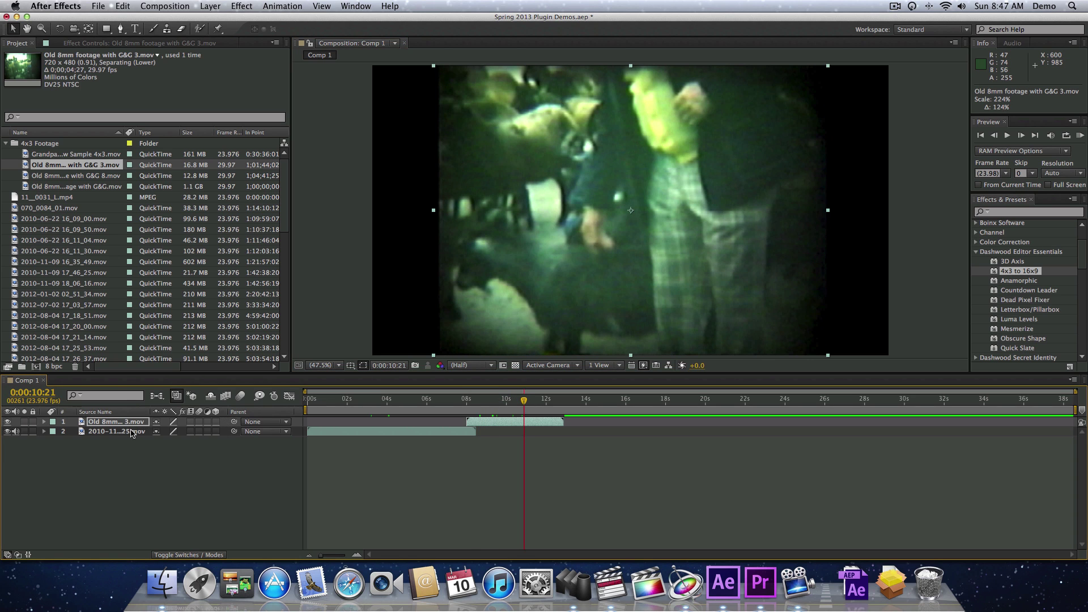
pyautogui.click(82, 424)
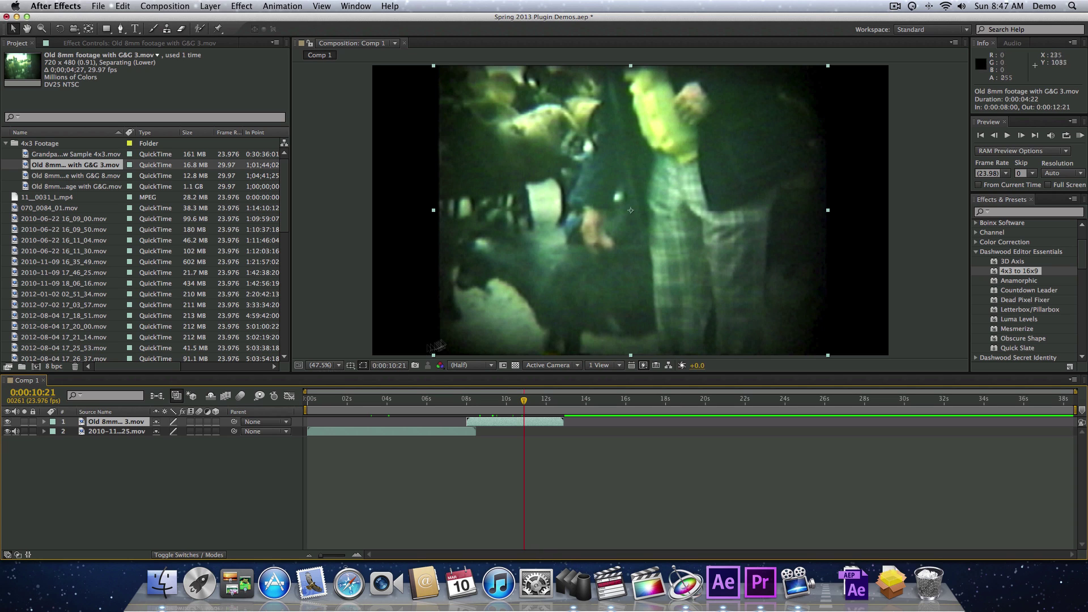
# Pre-compose the 8mm layer with all attributes moved into the new composition, then deselect.
pyautogui.click(178, 6)
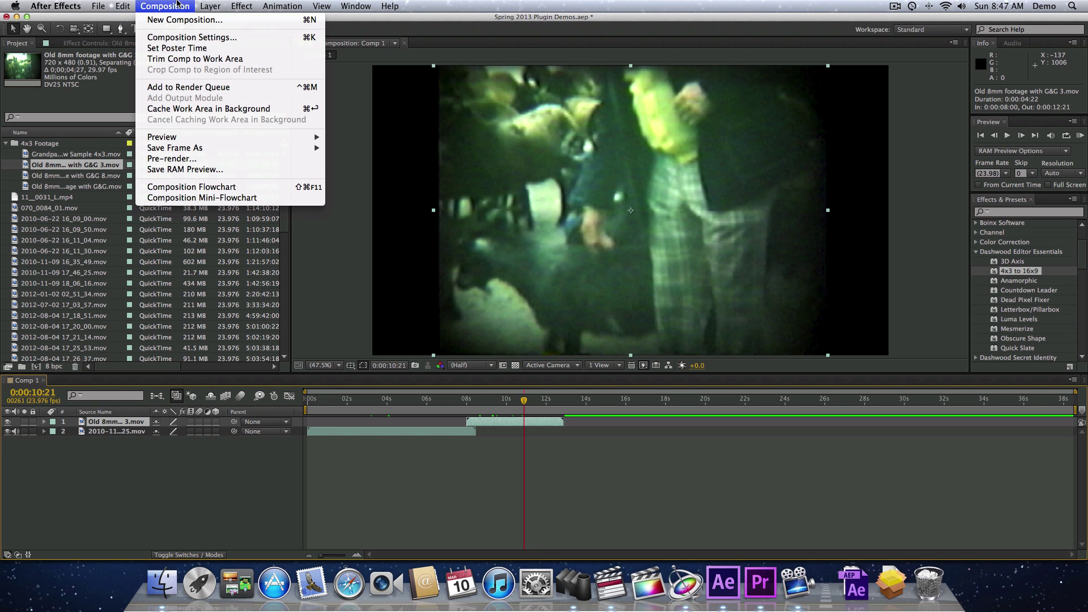
pyautogui.moveTo(204, 4)
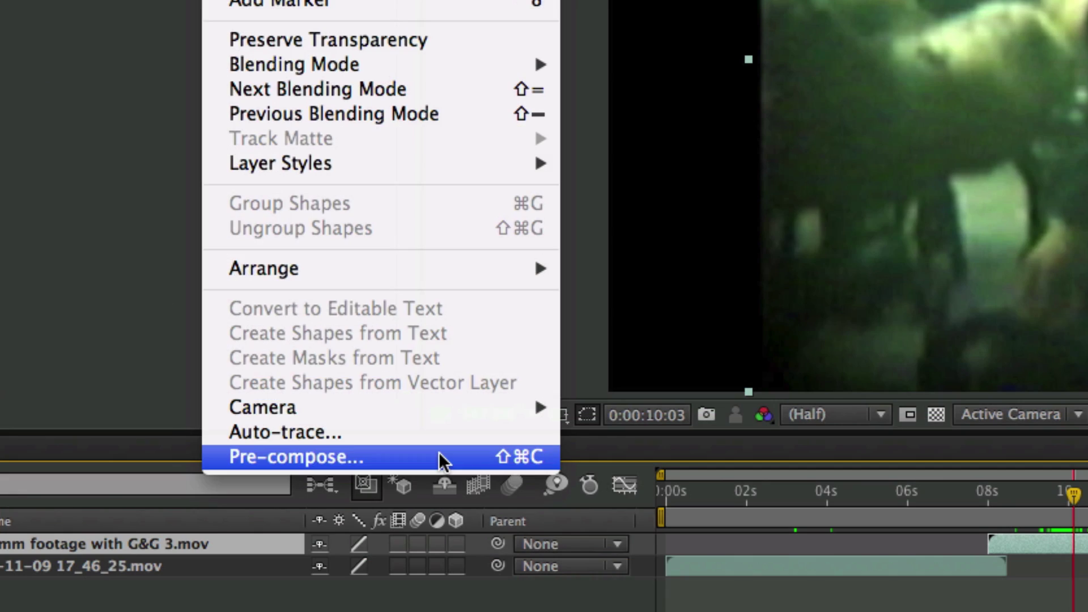
pyautogui.click(271, 386)
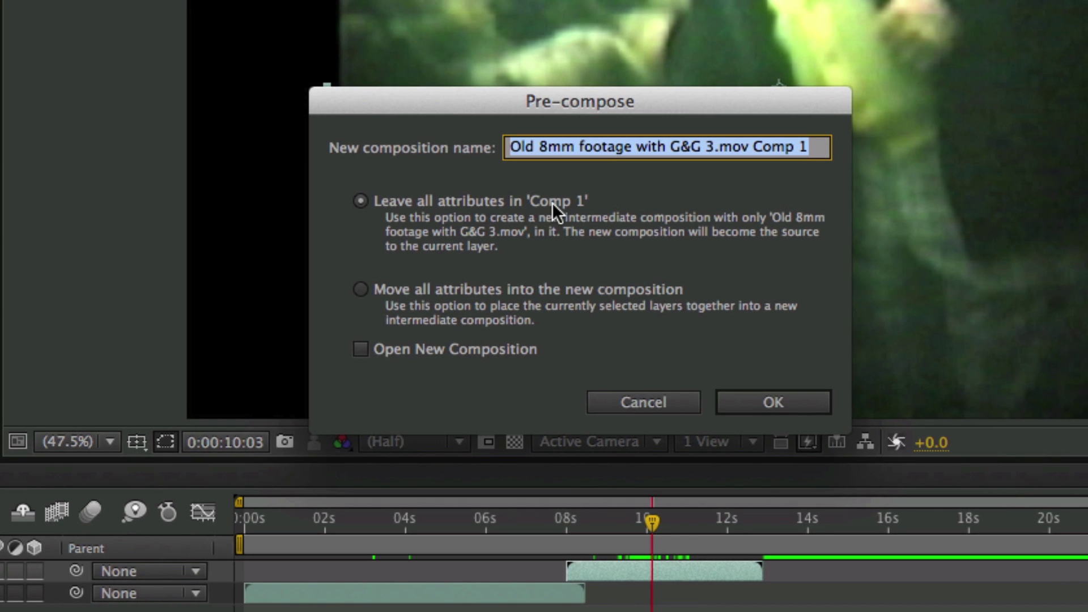
pyautogui.click(361, 290)
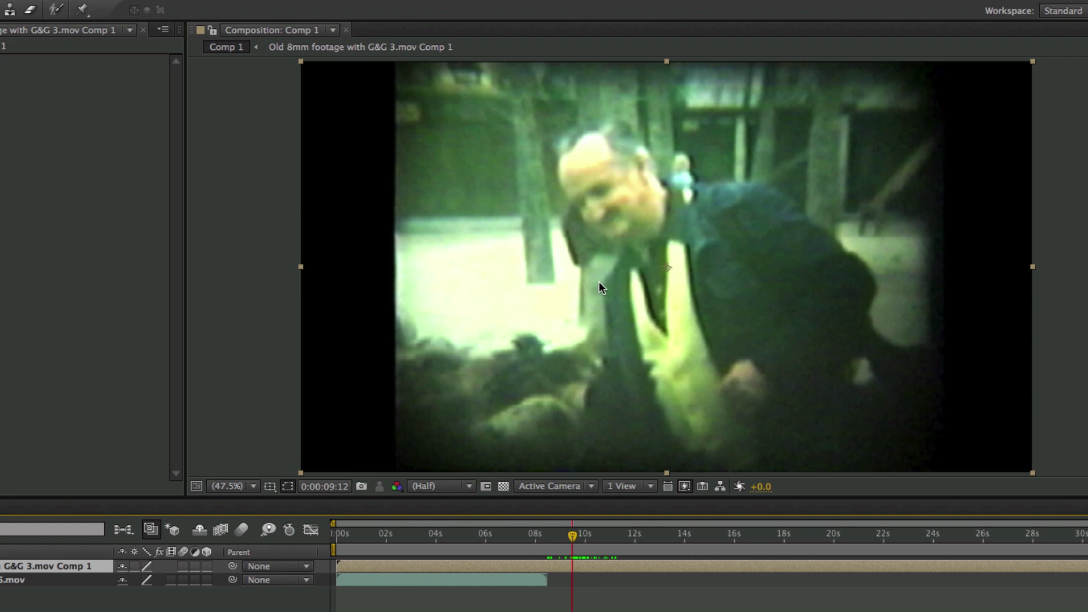
pyautogui.press('super+shift+a')
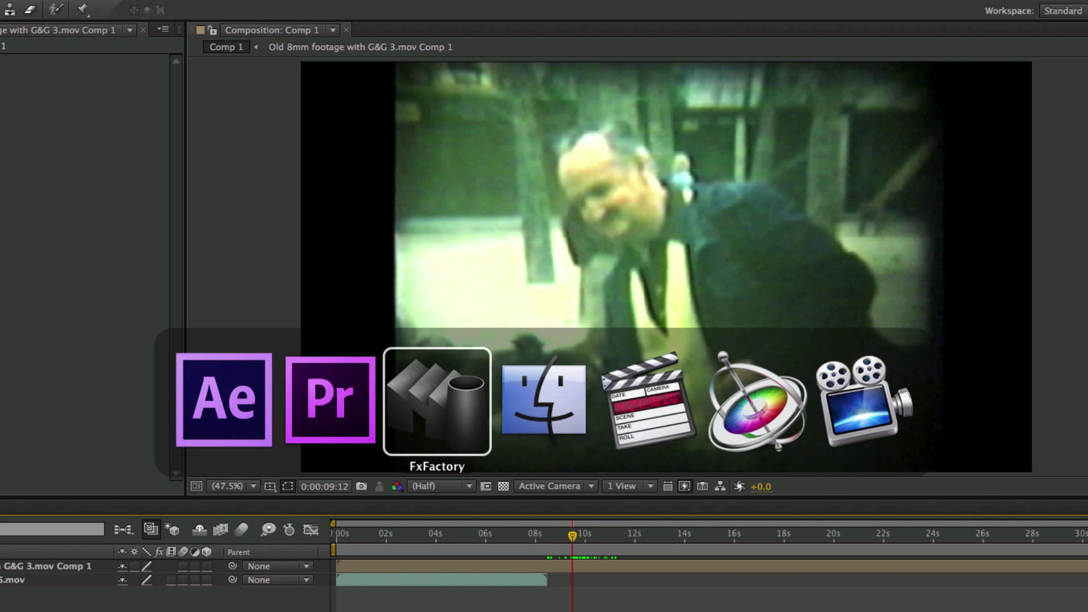
pyautogui.press('super+Tab')
pyautogui.press('super+Tab')
pyautogui.press('super+Tab')
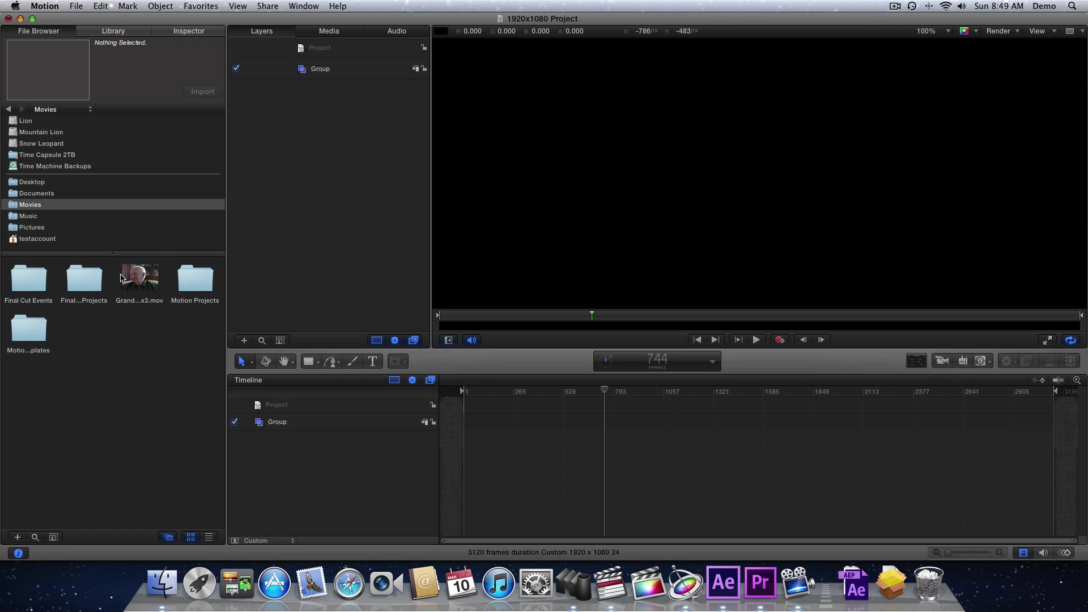
# In Motion, add the Grandpa Interview Sample 4x3 clip to the project and preview it.
pyautogui.moveTo(120, 278); pyautogui.dragTo(330, 422)
pyautogui.moveTo(763, 391); pyautogui.dragTo(739, 391)
pyautogui.click(101, 92)
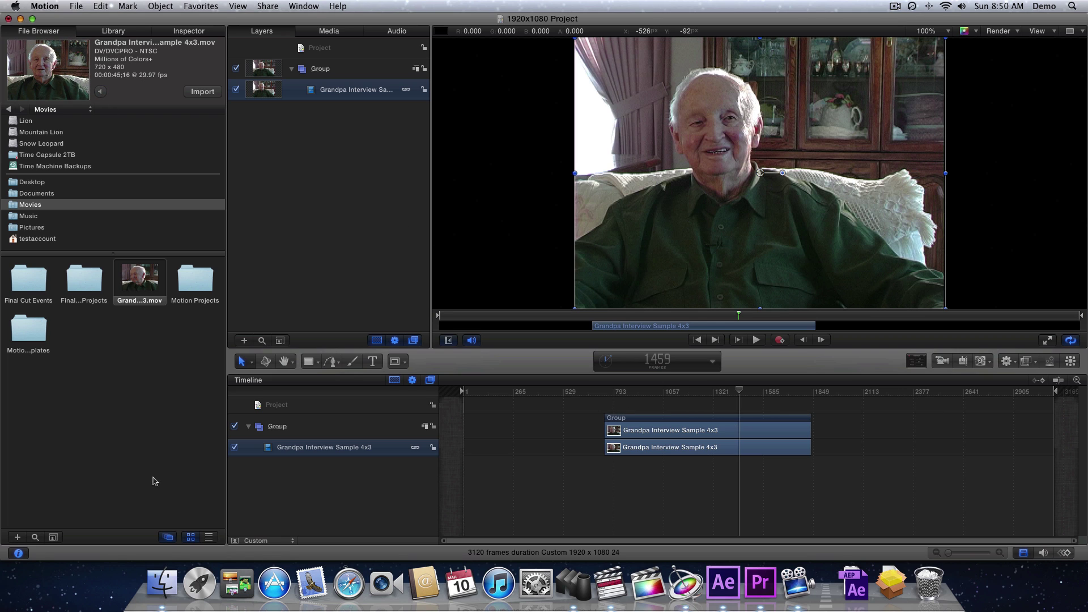
# Apply the Dashwood 4x3 to 16x9 filter from the Library to the Grandpa clip.
pyautogui.click(306, 426)
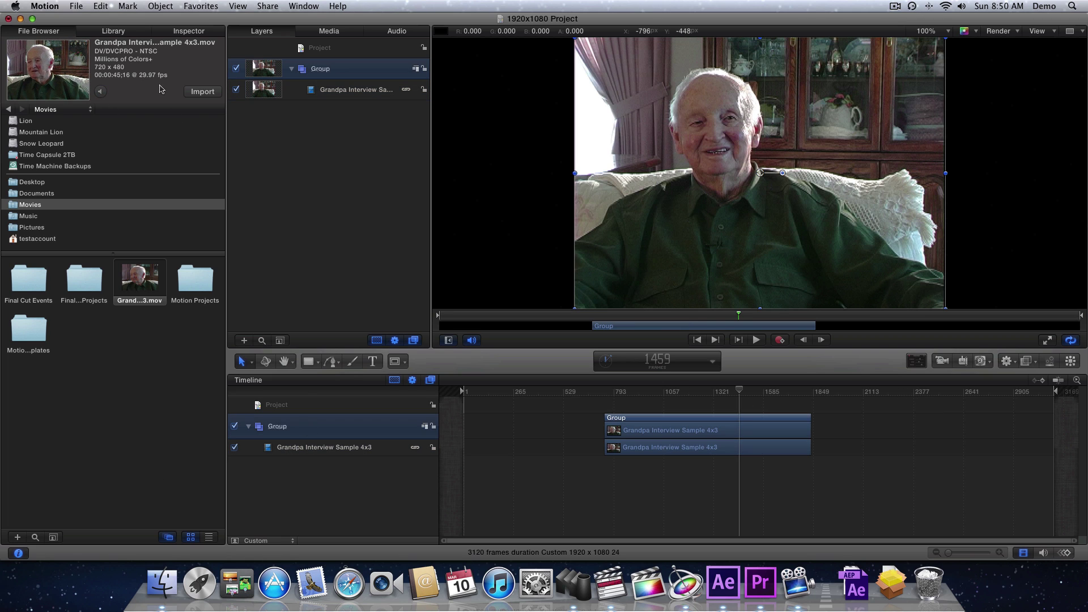
pyautogui.click(109, 31)
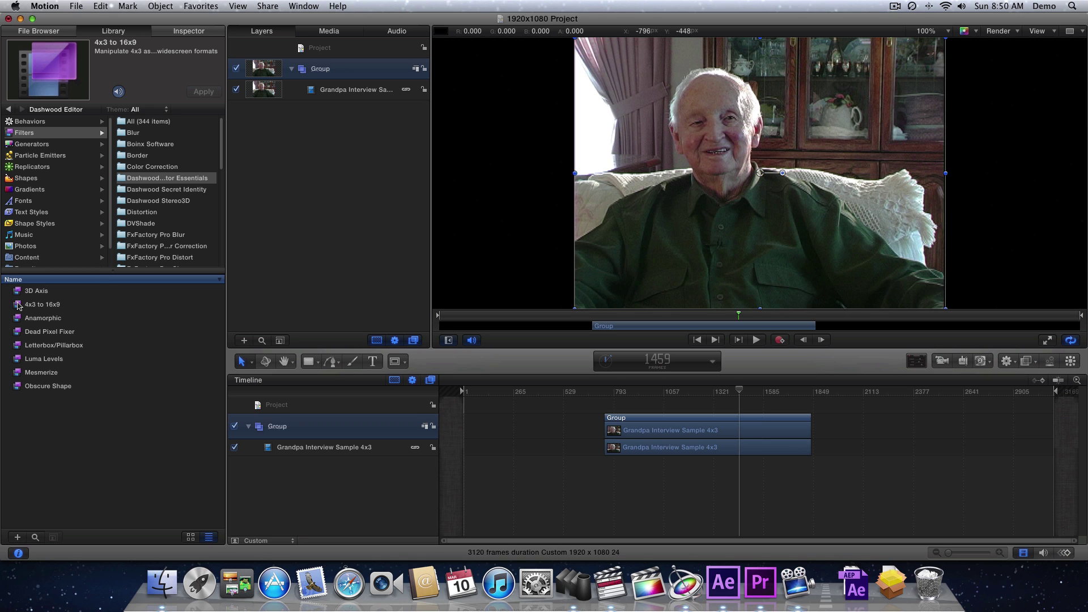
pyautogui.moveTo(18, 306); pyautogui.dragTo(292, 447)
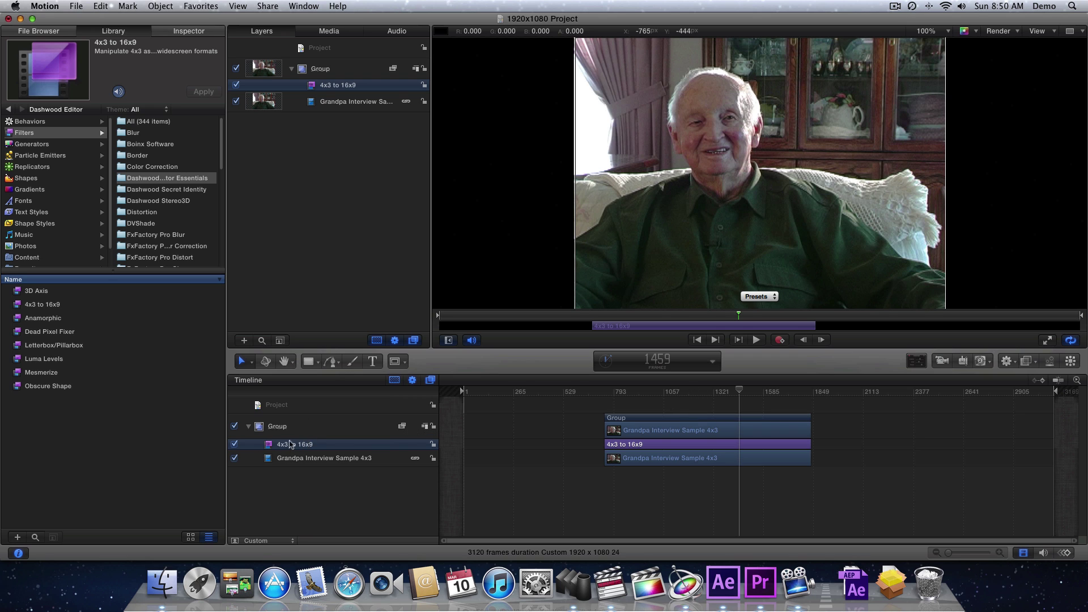
pyautogui.click(339, 462)
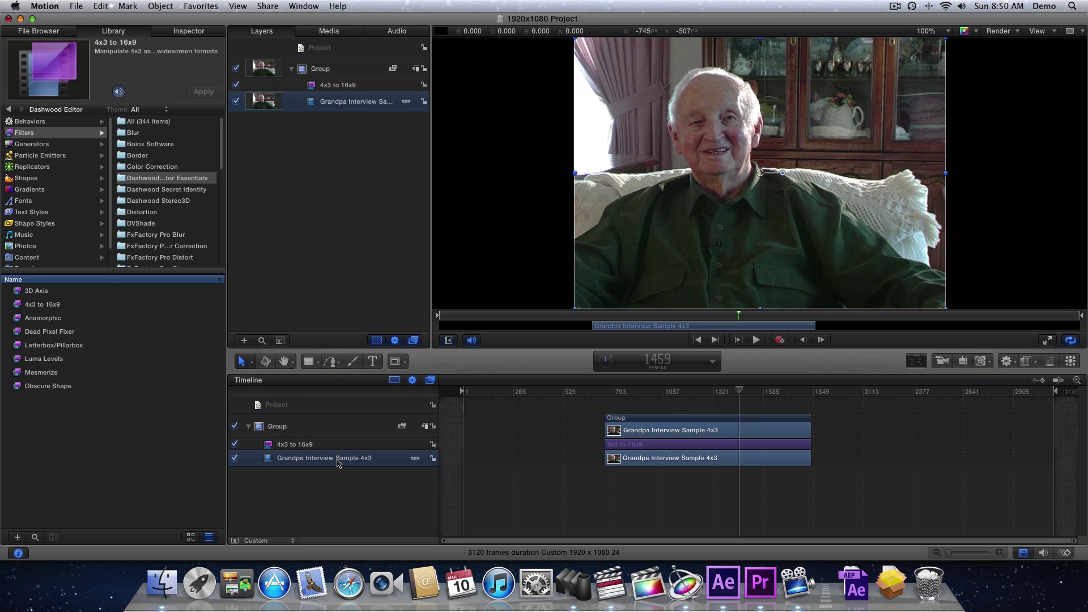
pyautogui.click(324, 492)
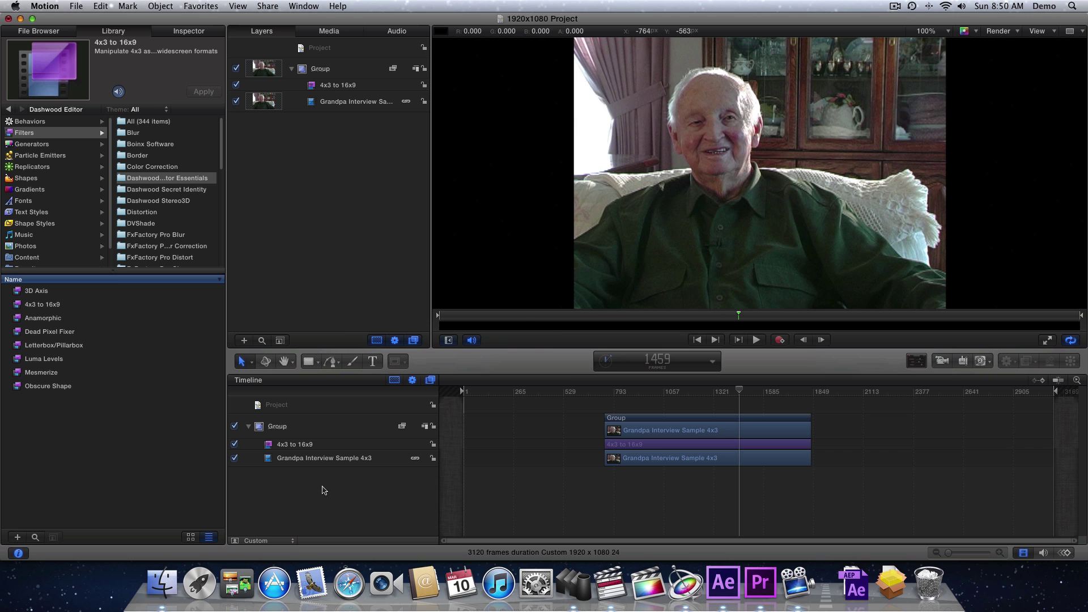
pyautogui.press('super+Tab')
pyautogui.press('super+Tab')
pyautogui.press('super+Tab')
pyautogui.press('super+Tab')
pyautogui.press('super+Tab')
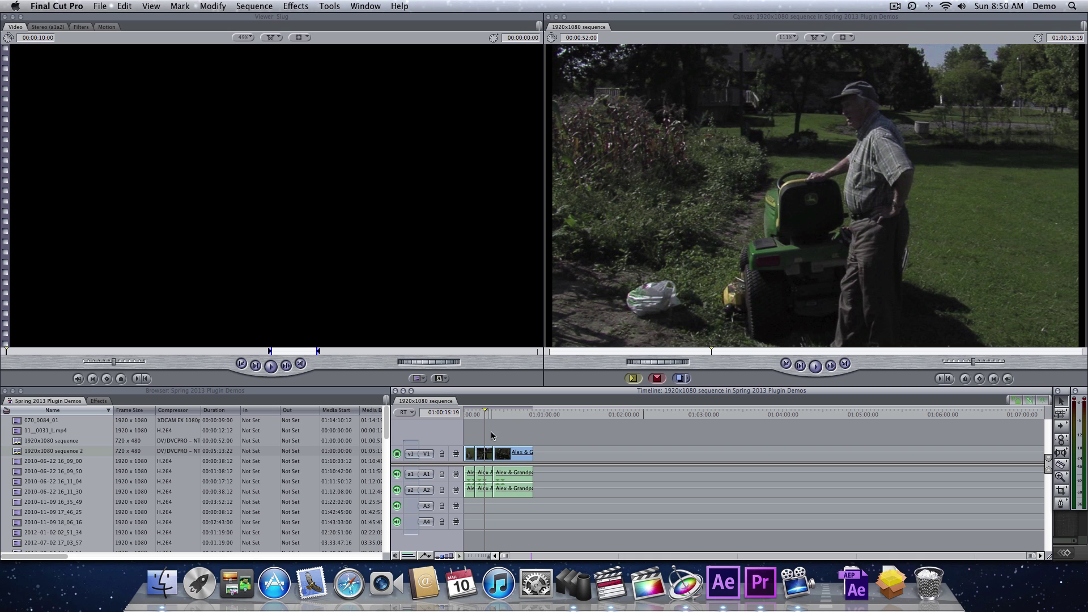
# Enable Always scale clips to sequence size in Final Cut Pro 7's editing User Preferences.
pyautogui.click(168, 443)
pyautogui.scroll(-5, 33, 451)
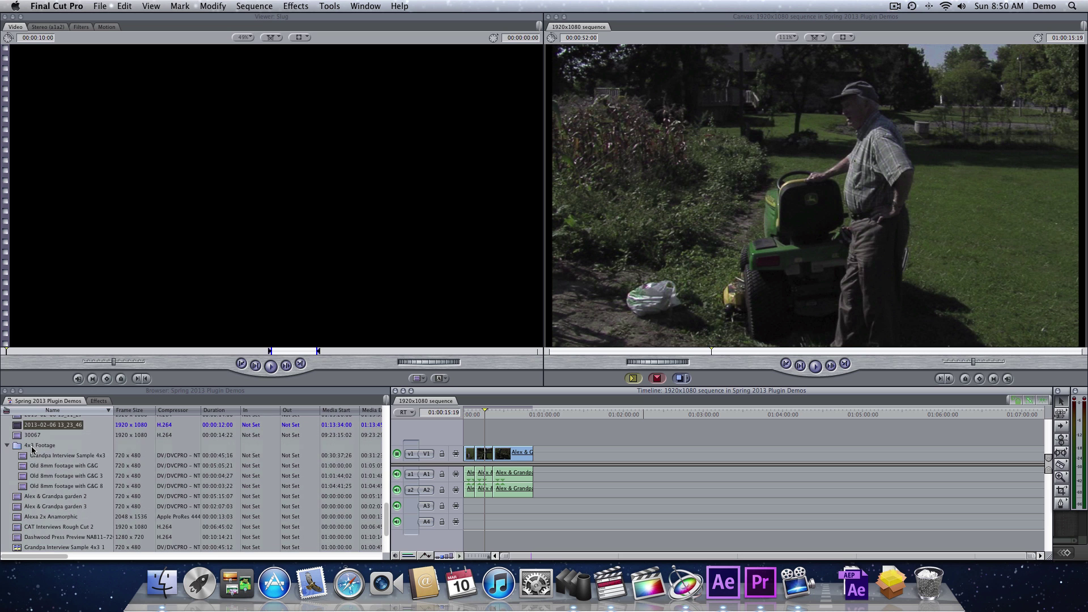
pyautogui.click(23, 457)
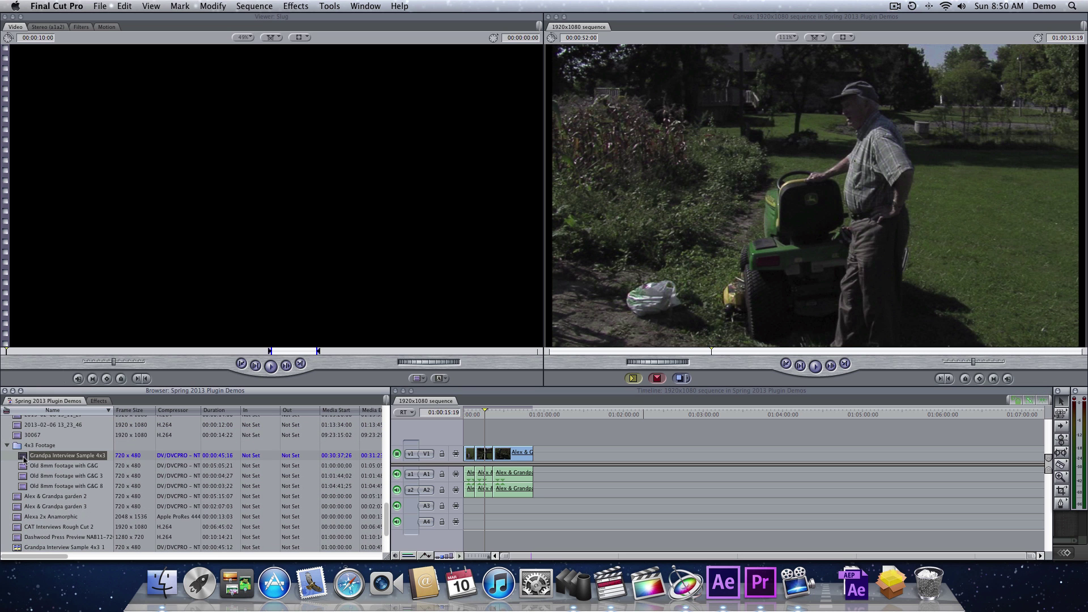
pyautogui.click(46, 4)
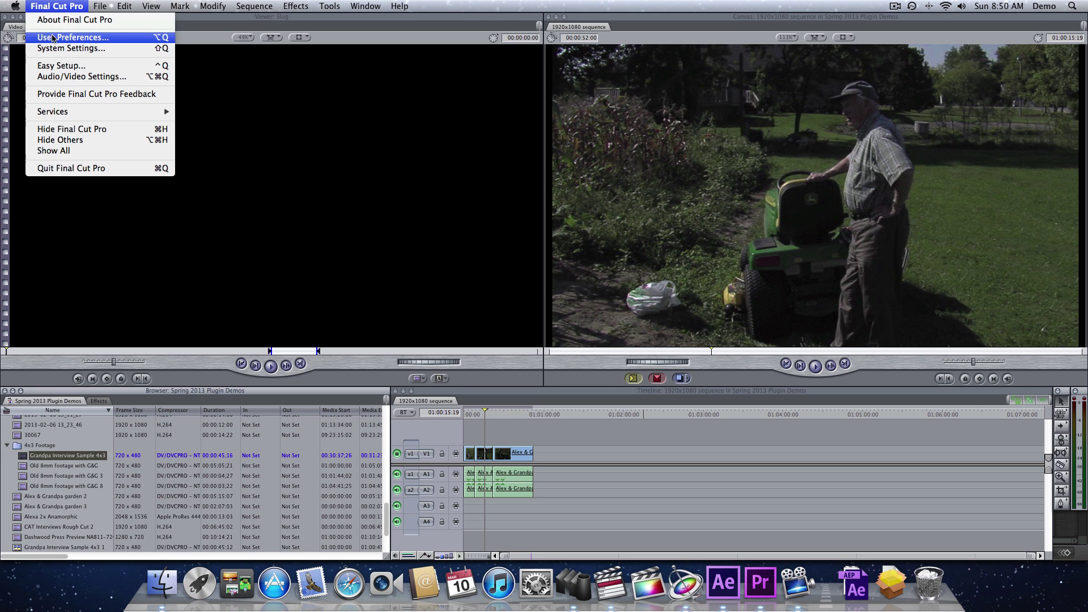
pyautogui.click(53, 38)
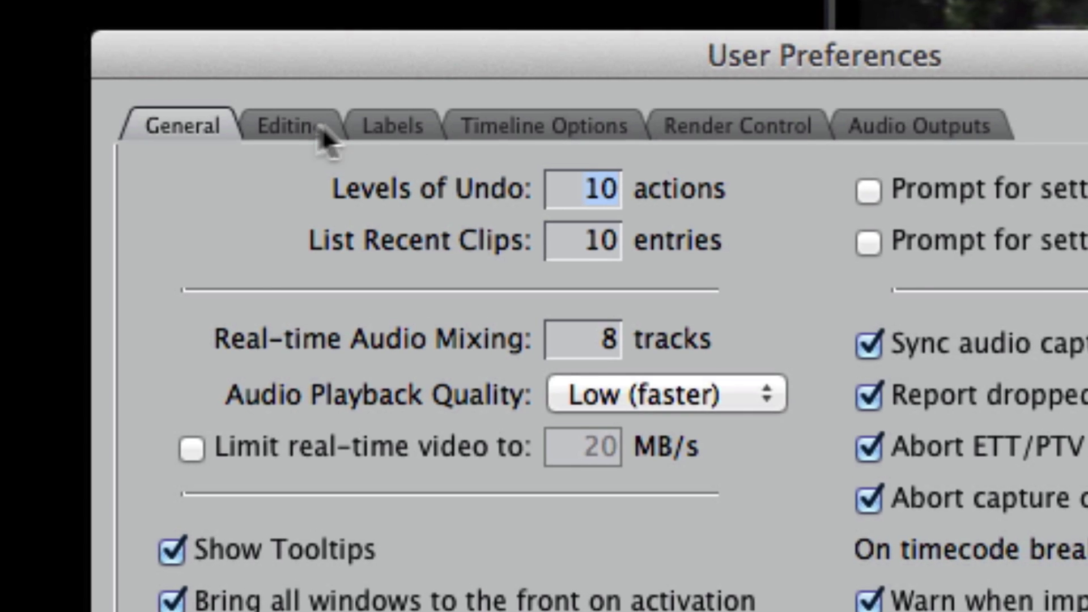
pyautogui.click(323, 136)
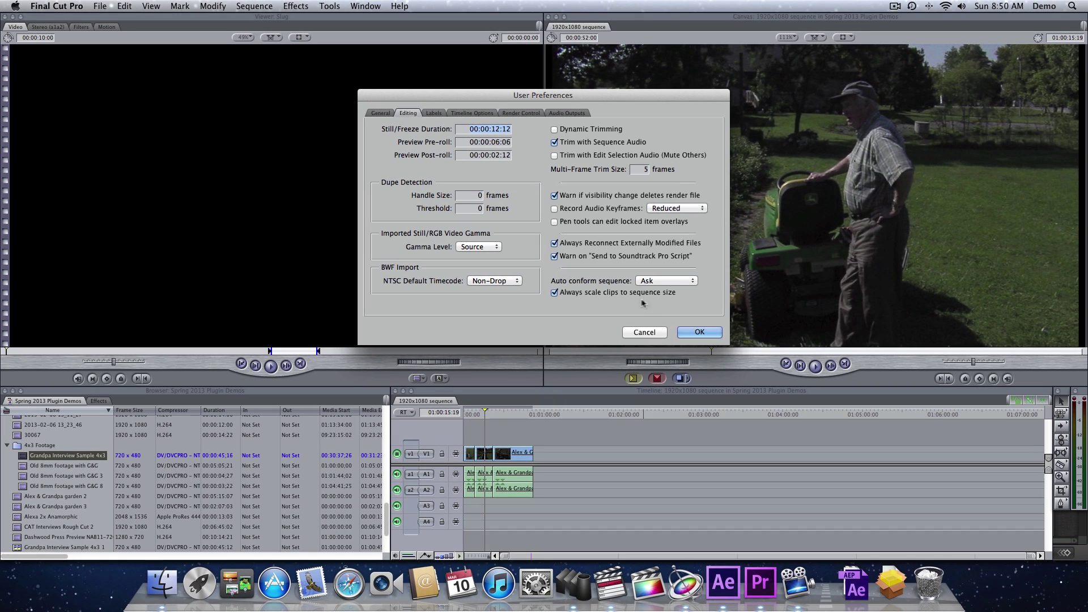
pyautogui.click(700, 333)
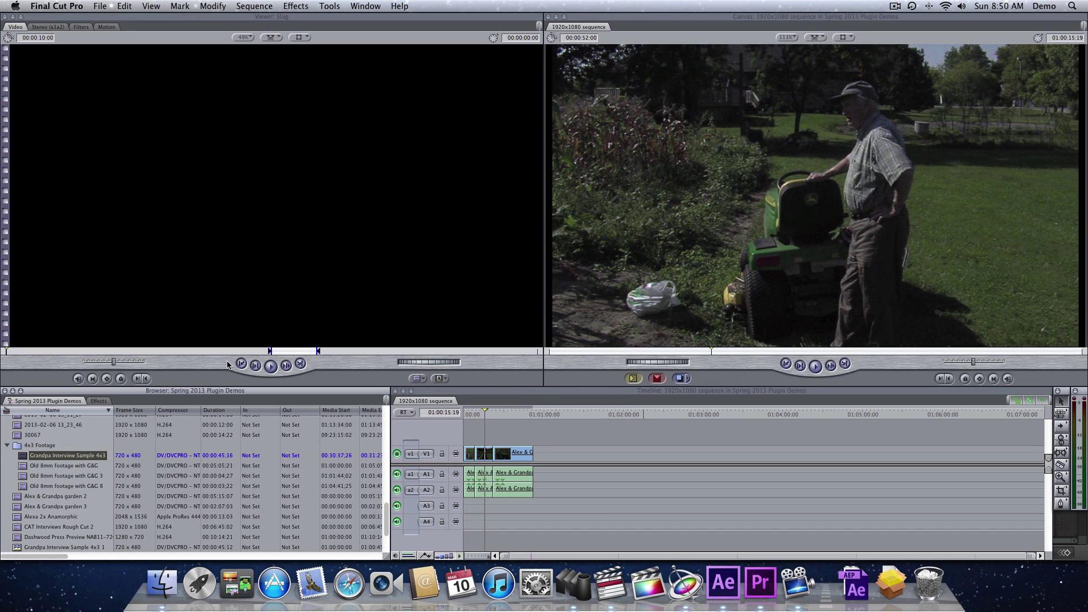
# Add the Grandpa Interview, G&G 3 and G&G 8 clips to V1 near 01:01:30.
pyautogui.click(24, 464)
pyautogui.click(24, 477)
pyautogui.keyDown('super'); pyautogui.click(23, 486); pyautogui.keyUp('super')
pyautogui.keyDown('super'); pyautogui.click(25, 457); pyautogui.keyUp('super')
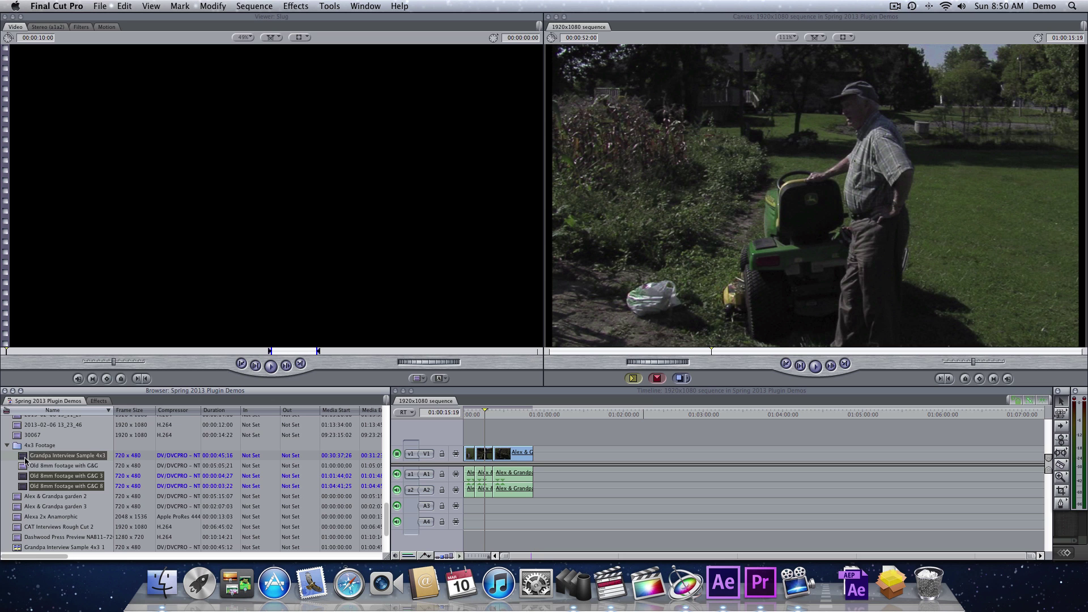
pyautogui.moveTo(24, 456); pyautogui.dragTo(569, 452)
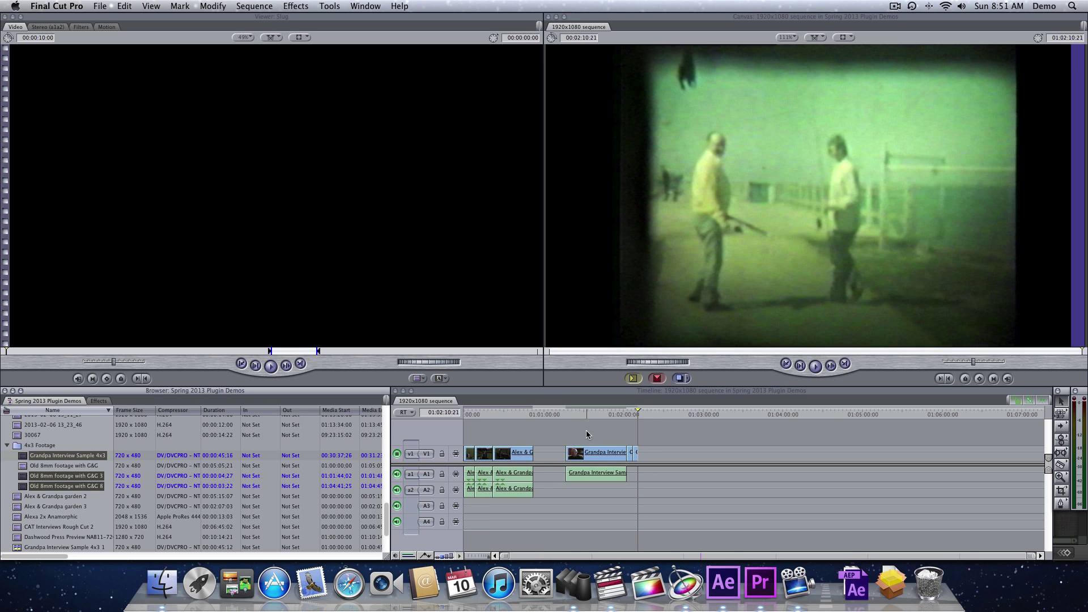
pyautogui.moveTo(590, 413)
pyautogui.mouseDown()
pyautogui.moveTo(628, 417)
pyautogui.moveTo(577, 414)
pyautogui.mouseUp()
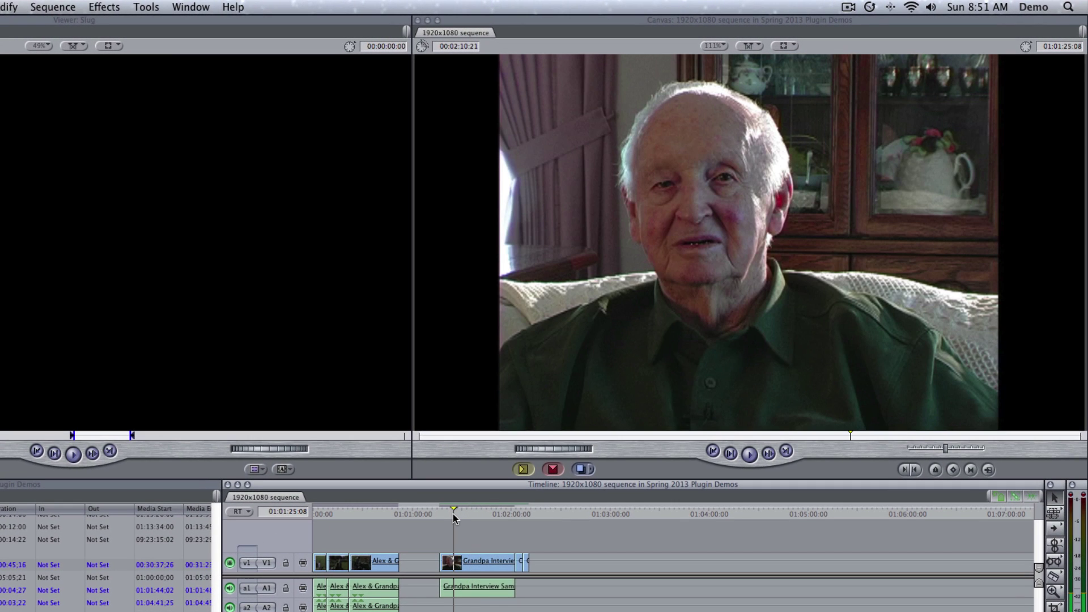
# Select the Grandpa interview clip in the timeline and preview it in the canvas.
pyautogui.click(460, 560)
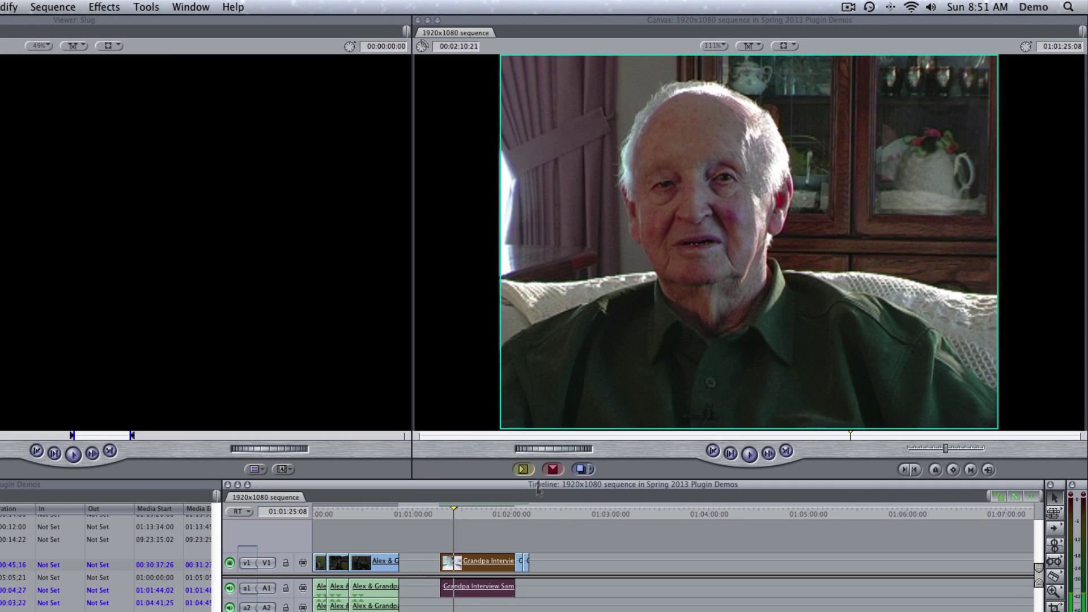
pyautogui.moveTo(474, 514); pyautogui.dragTo(495, 512)
pyautogui.click(491, 540)
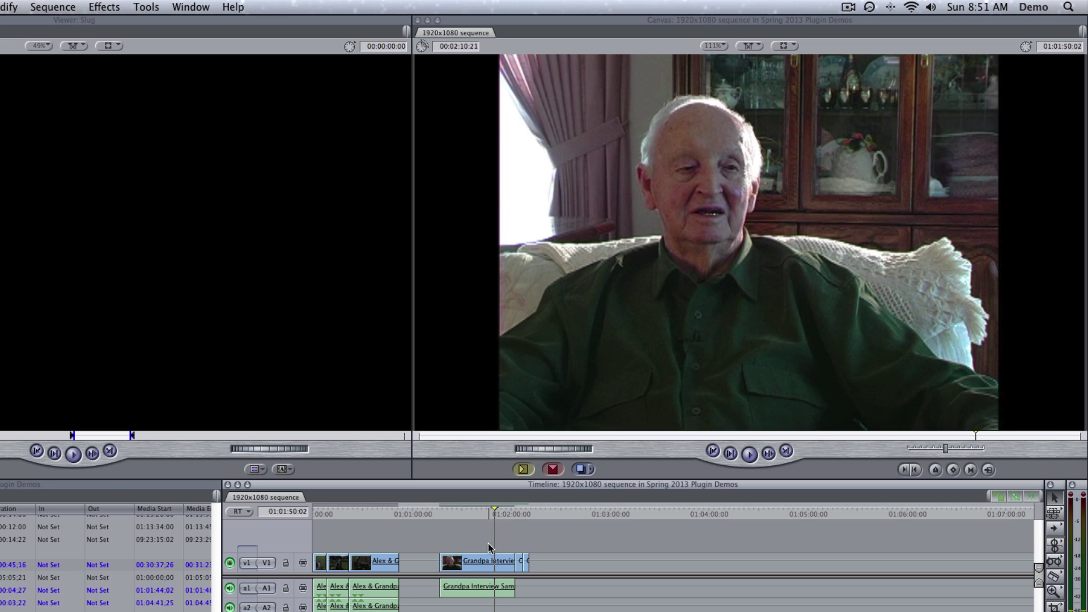
pyautogui.moveTo(503, 547); pyautogui.dragTo(502, 560)
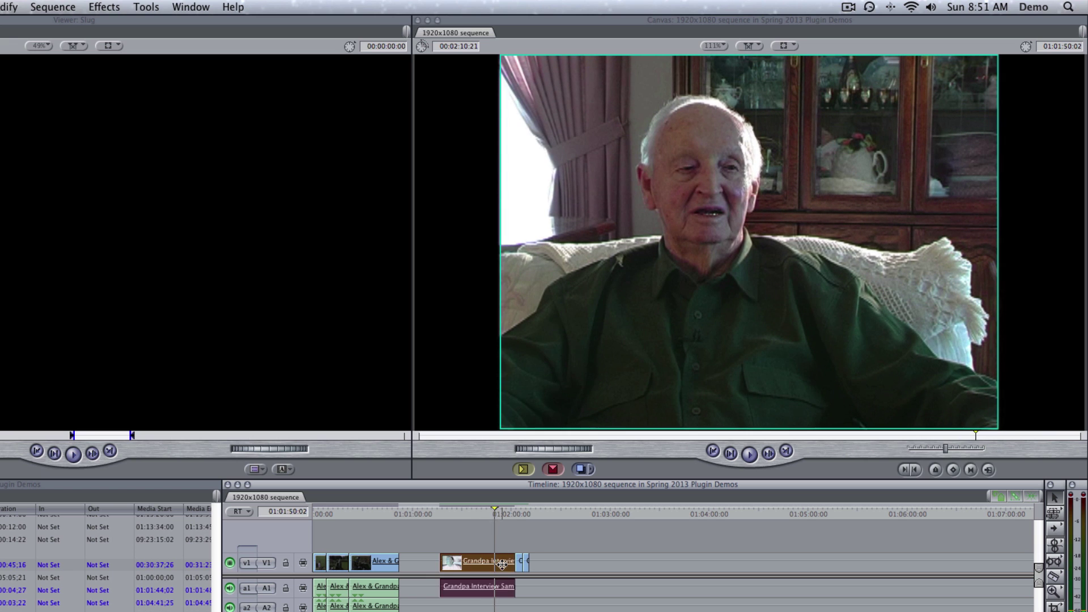
pyautogui.click(40, 6)
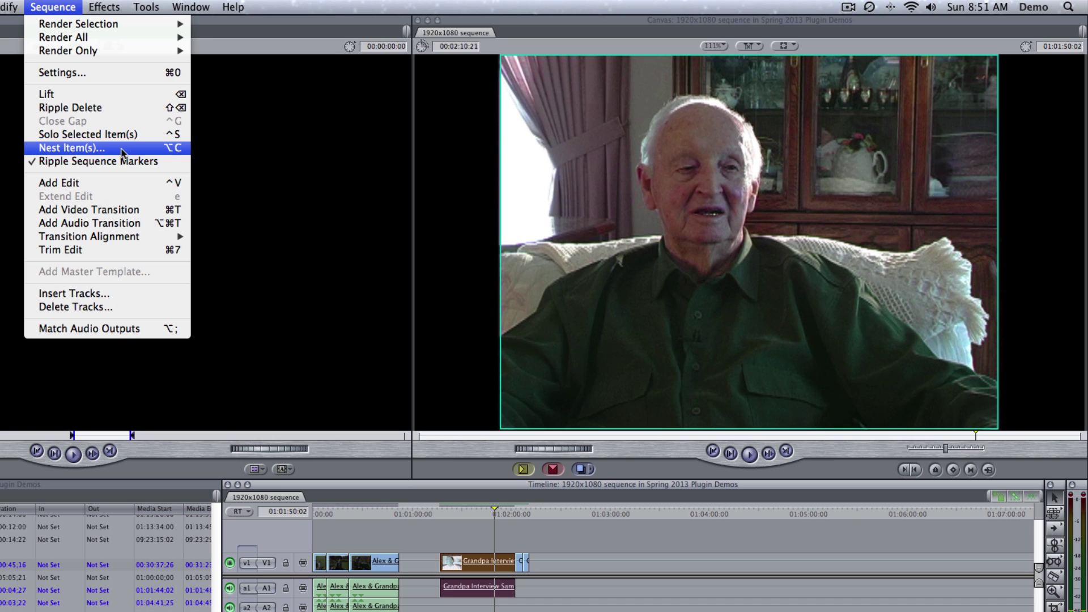
# Nest the interview clip as the default 720x480 sequence 'Grandpa Interview Sample 4x3 1' and select it.
pyautogui.click(149, 148)
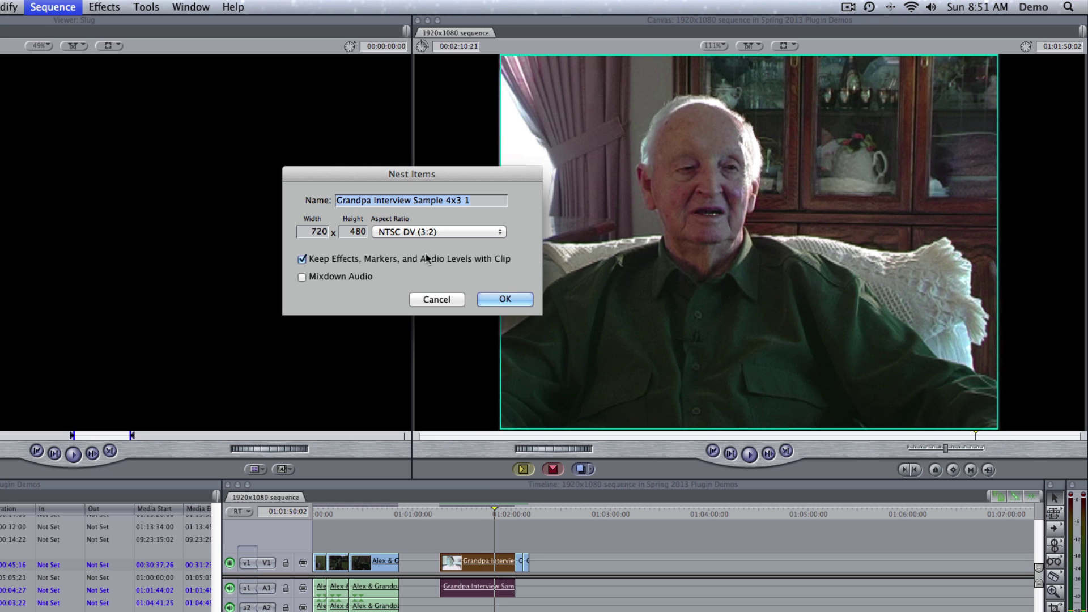
pyautogui.click(515, 298)
pyautogui.click(487, 509)
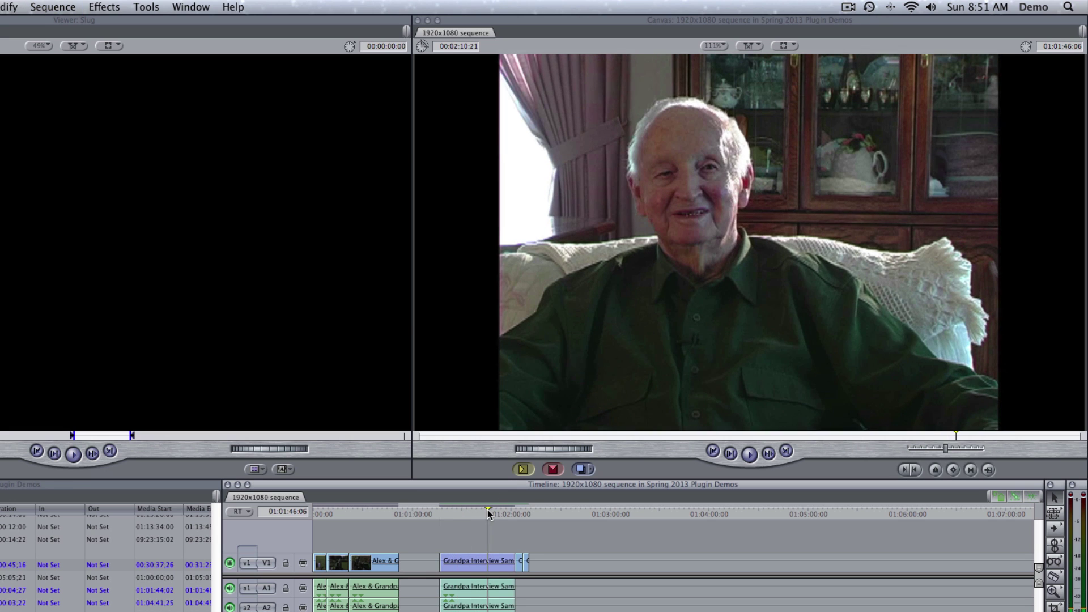
pyautogui.click(479, 566)
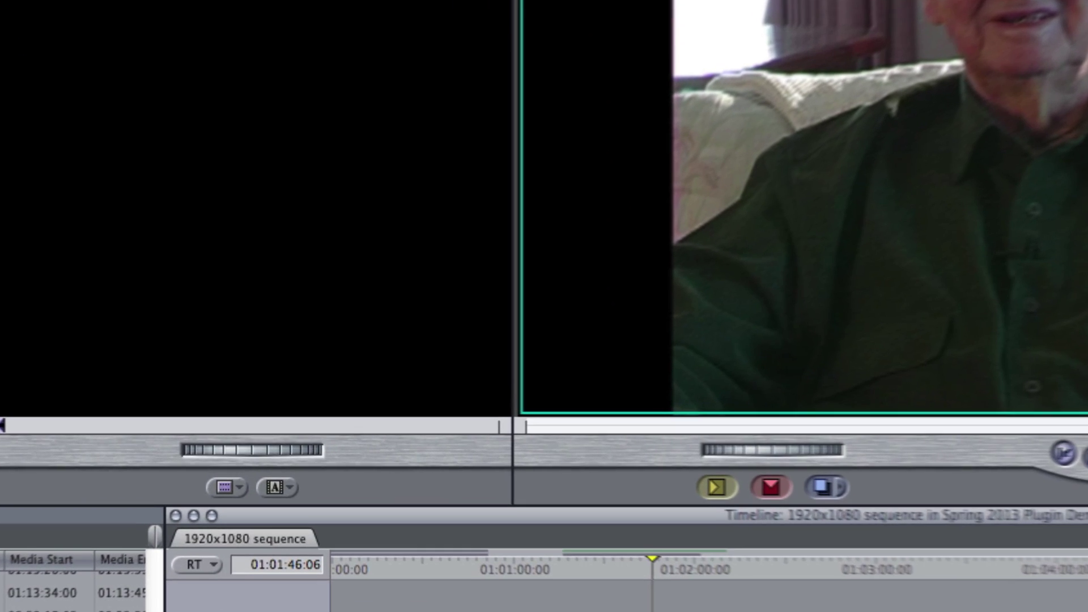
# Scrub the timeline to 01:01:51:19, then quit Final Cut Pro 7 and answer the save prompt.
pyautogui.hscroll(5, 62, 584)
pyautogui.scroll(-2, 63, 590)
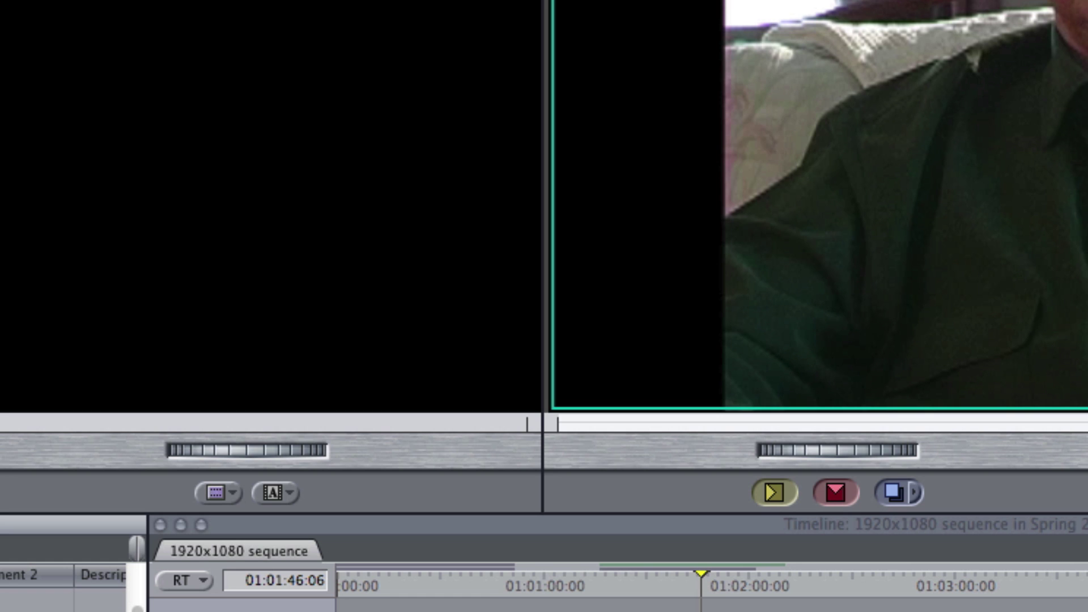
pyautogui.click(685, 585)
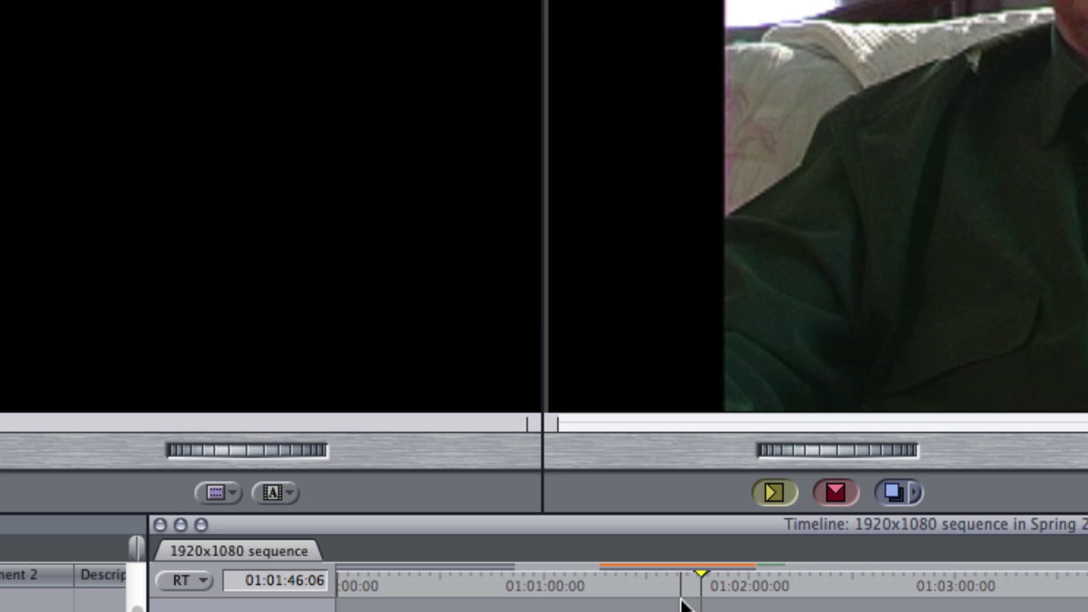
pyautogui.click(687, 586)
pyautogui.click(721, 585)
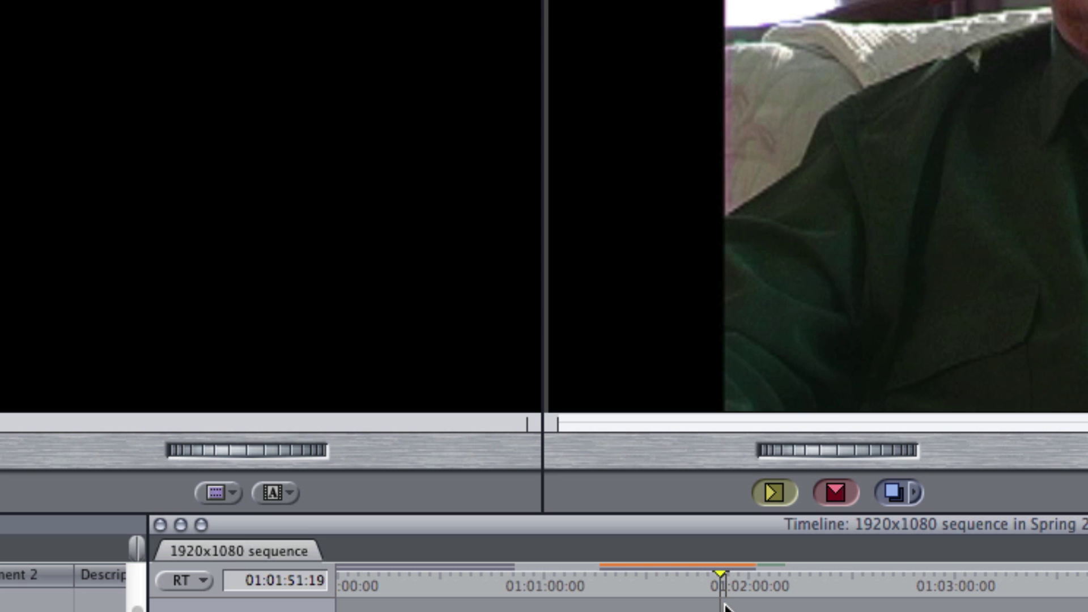
pyautogui.press('super+q')
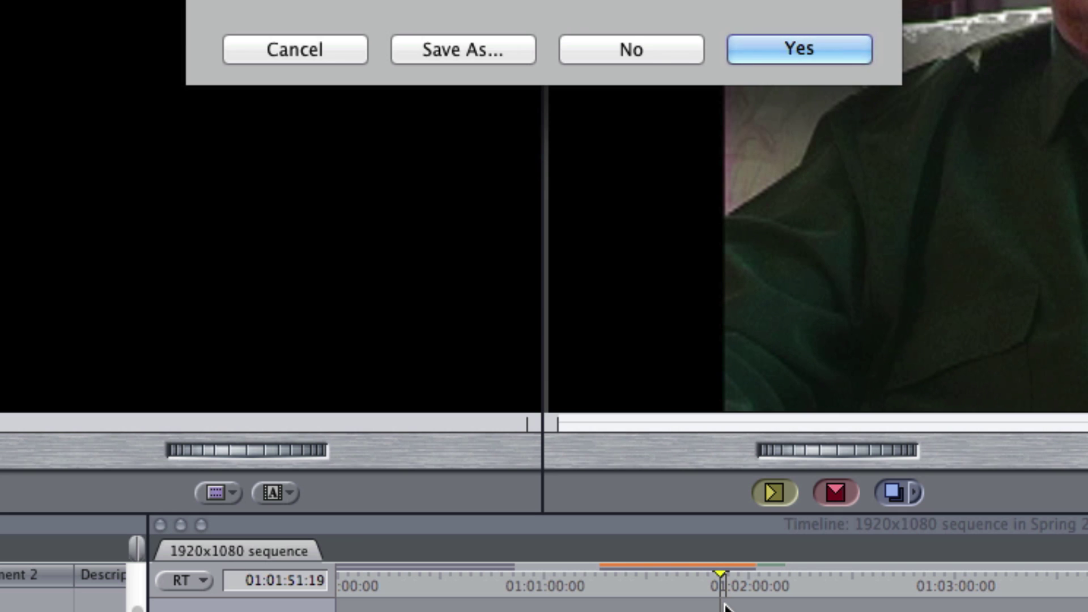
pyautogui.press('Return')
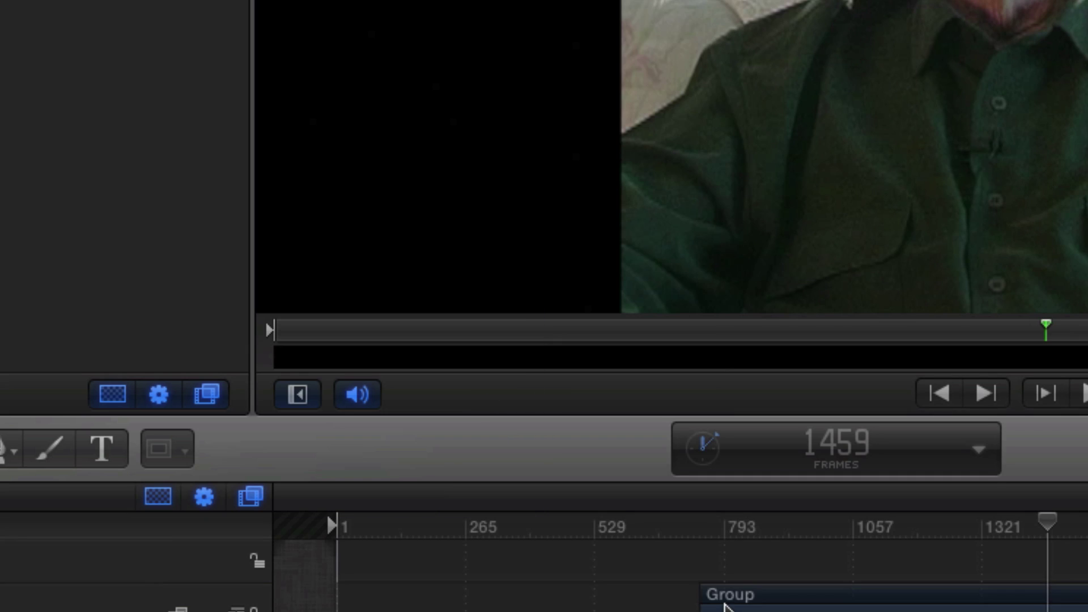
pyautogui.click(726, 605)
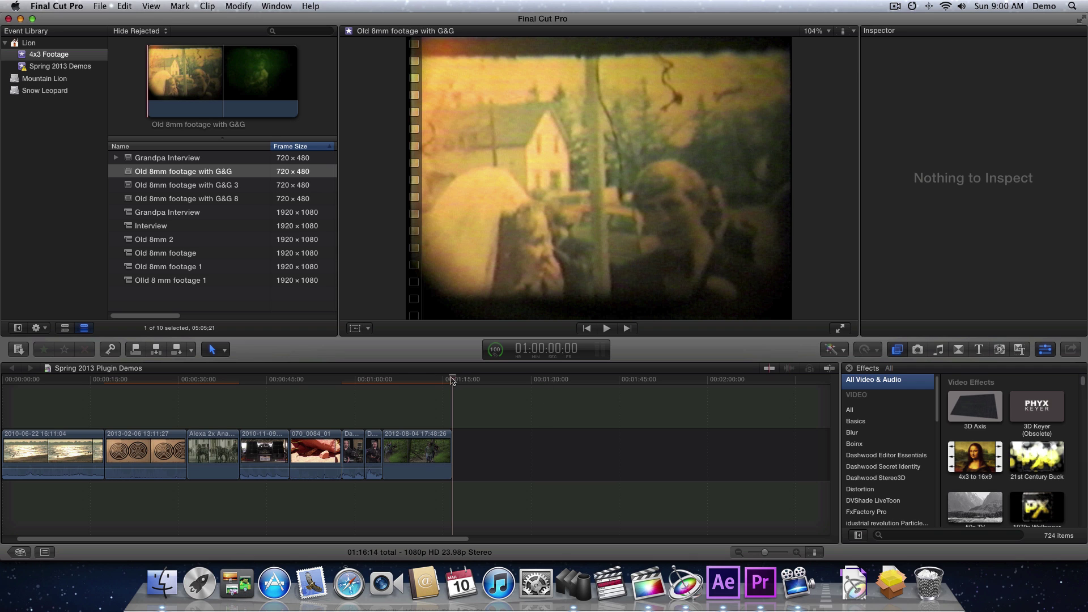
# Park the playhead just past the final clip of Spring 2013 Plugin Demos, leaving an empty viewer frame.
pyautogui.click(475, 379)
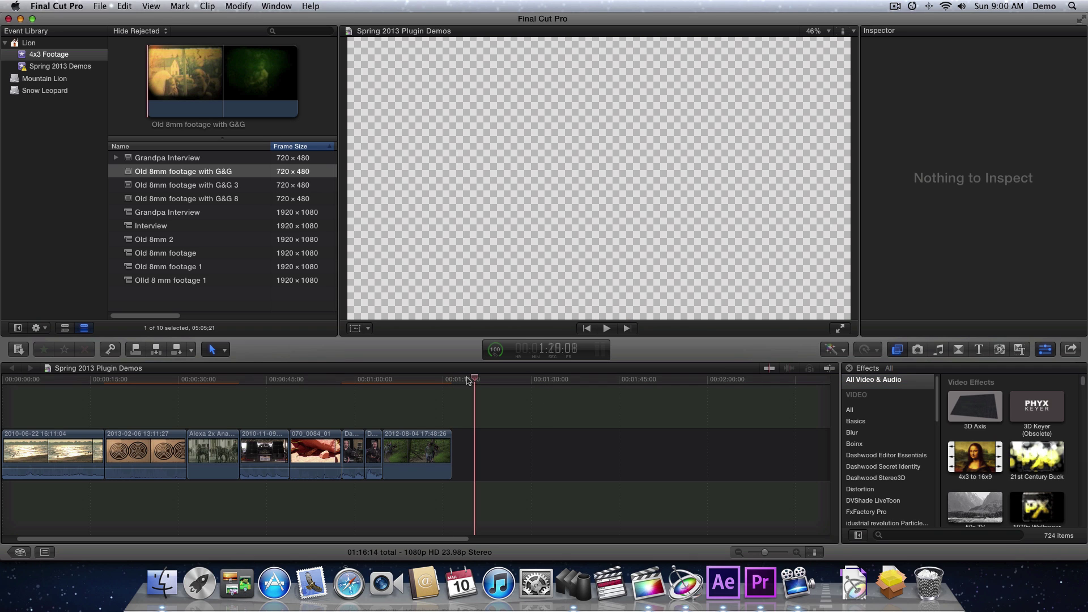
pyautogui.click(480, 379)
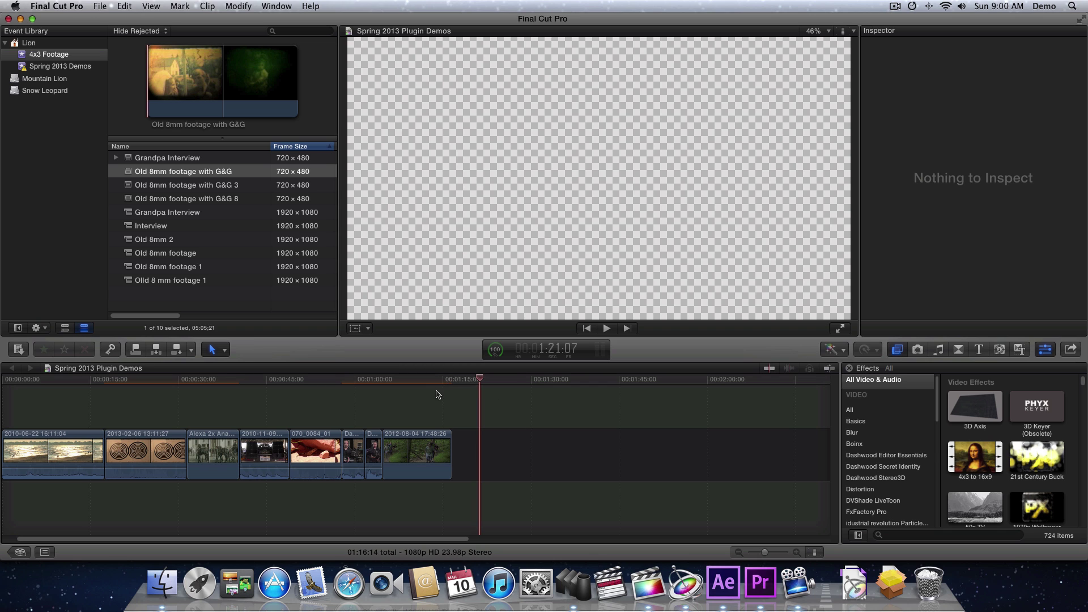
pyautogui.click(67, 6)
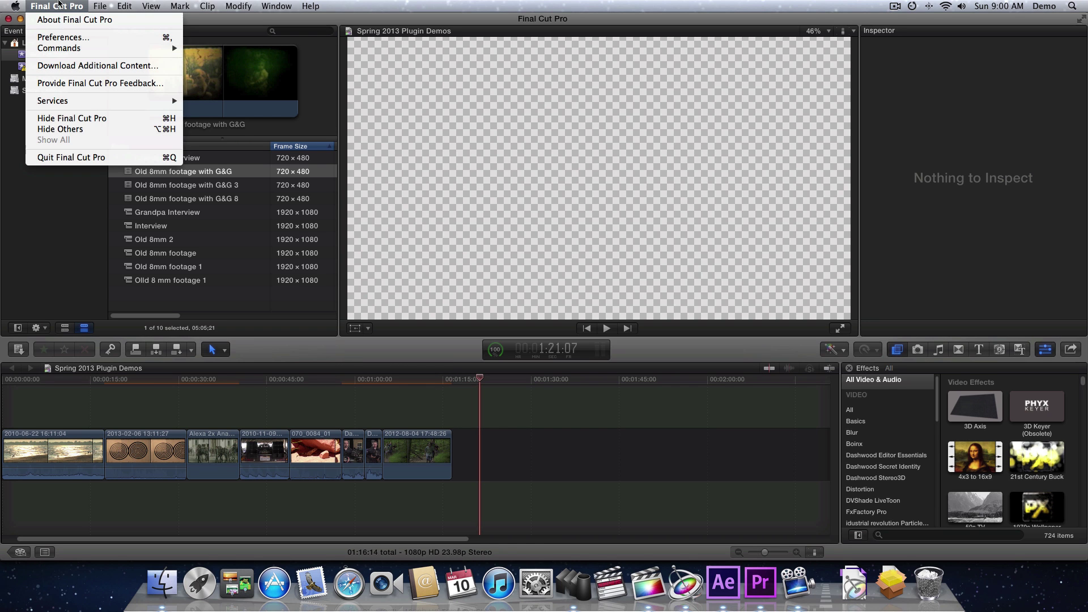
pyautogui.click(62, 36)
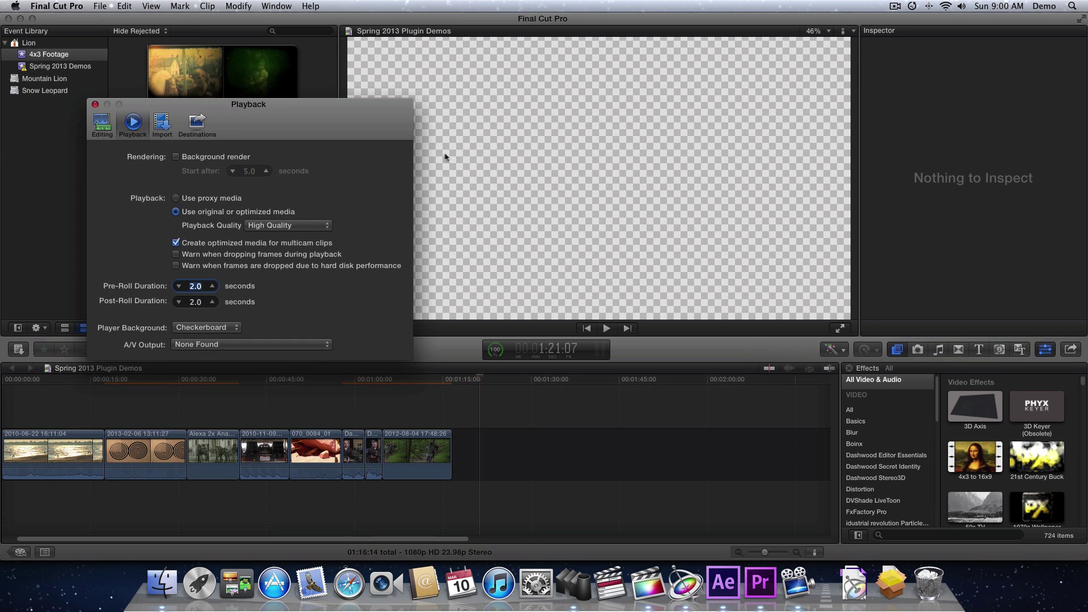
pyautogui.click(206, 328)
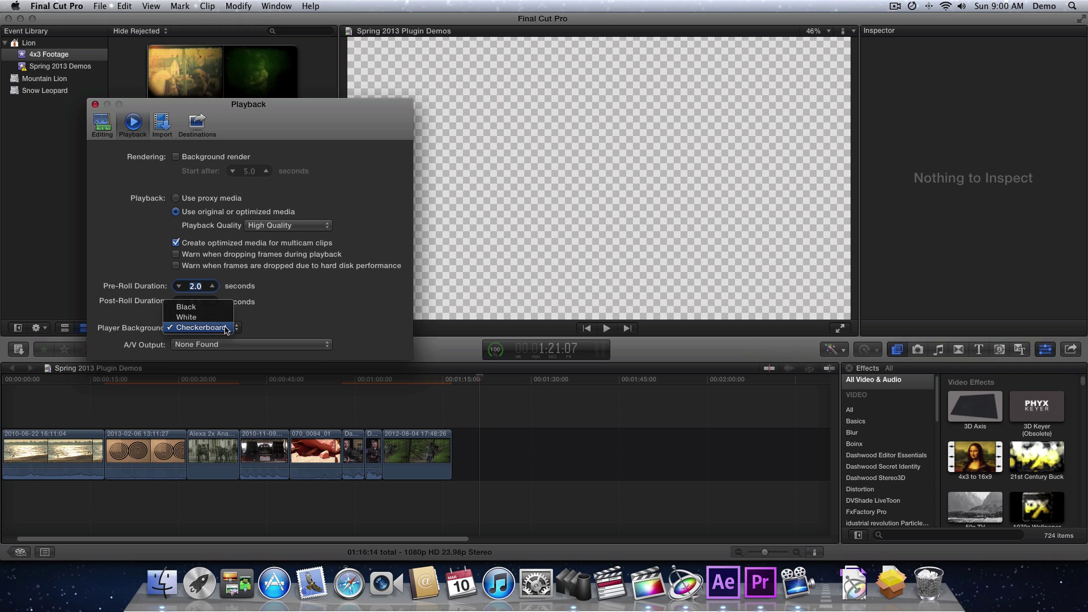
pyautogui.click(212, 306)
pyautogui.click(214, 332)
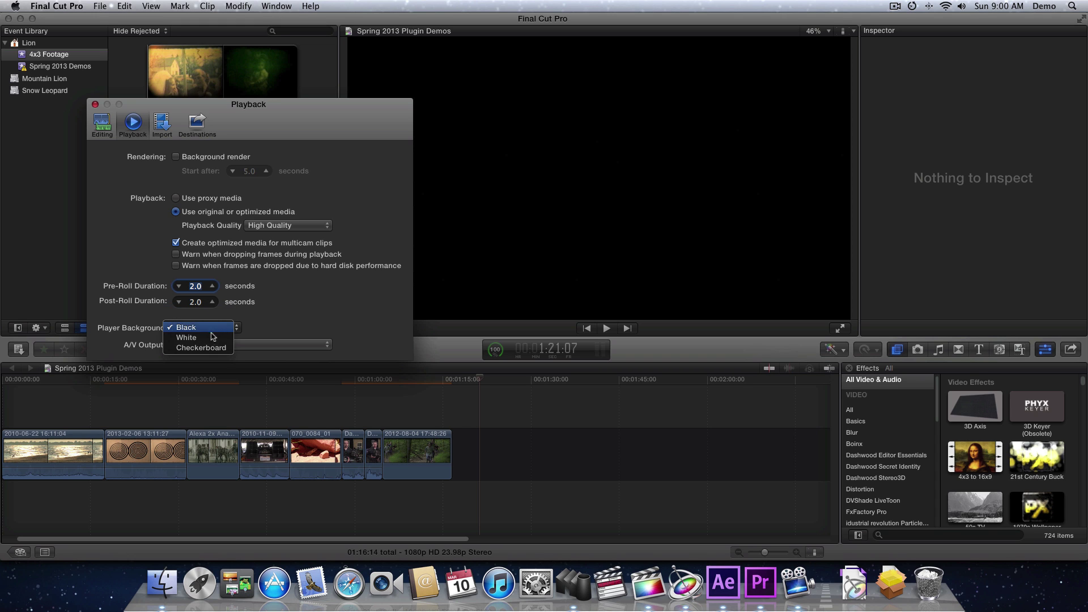
pyautogui.click(213, 347)
pyautogui.click(95, 104)
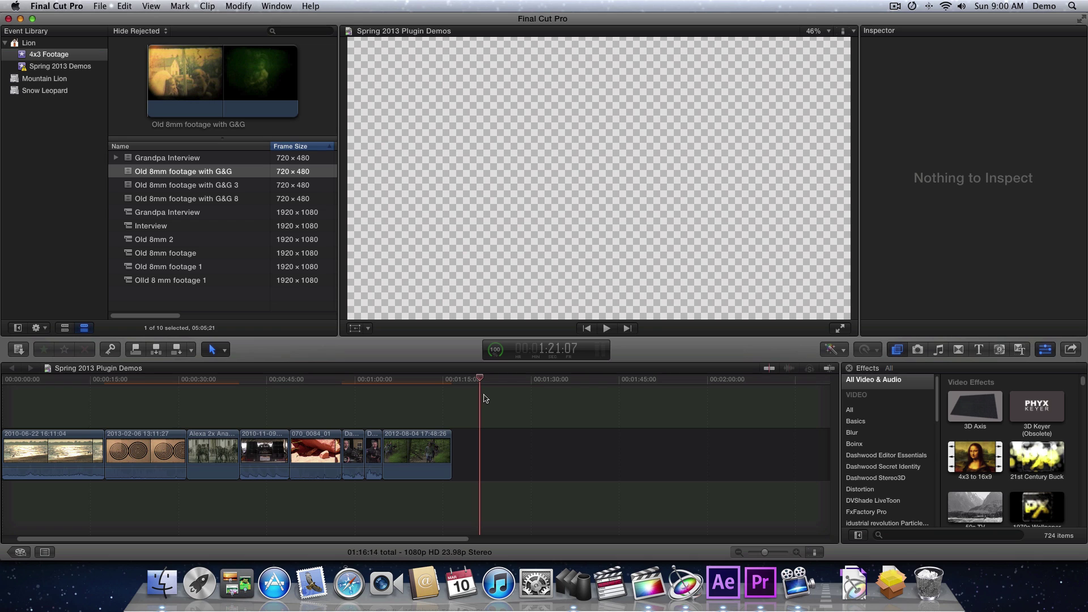
pyautogui.click(469, 380)
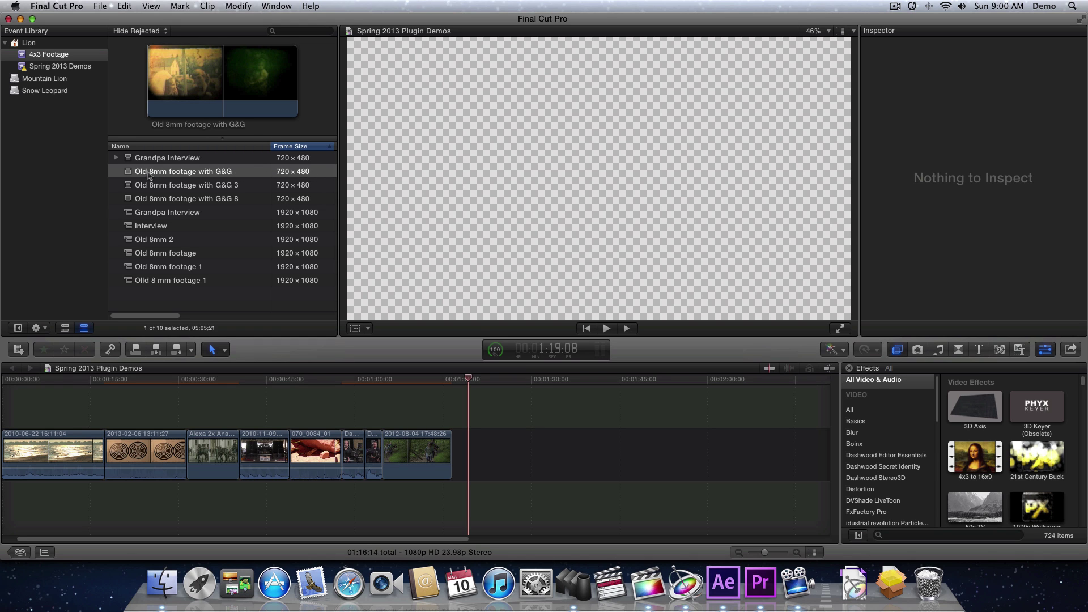
pyautogui.click(129, 158)
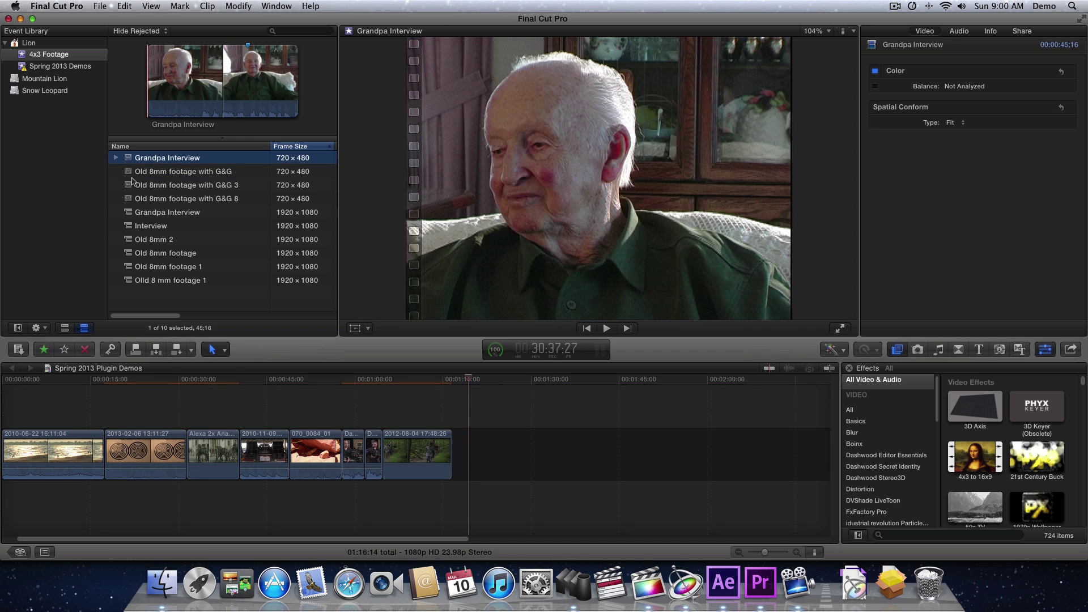
# Select Grandpa Interview, G&G 3 and G&G 8 and append them to the project's end.
pyautogui.keyDown('super'); pyautogui.click(133, 185); pyautogui.keyUp('super')
pyautogui.keyDown('super'); pyautogui.click(132, 198); pyautogui.keyUp('super')
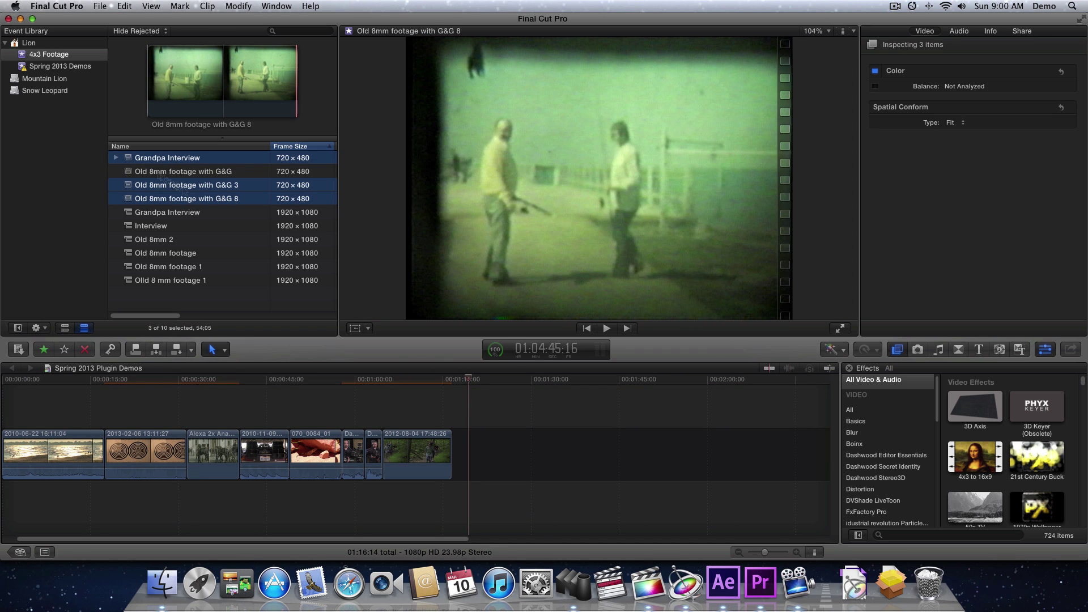
pyautogui.moveTo(133, 198); pyautogui.dragTo(492, 457)
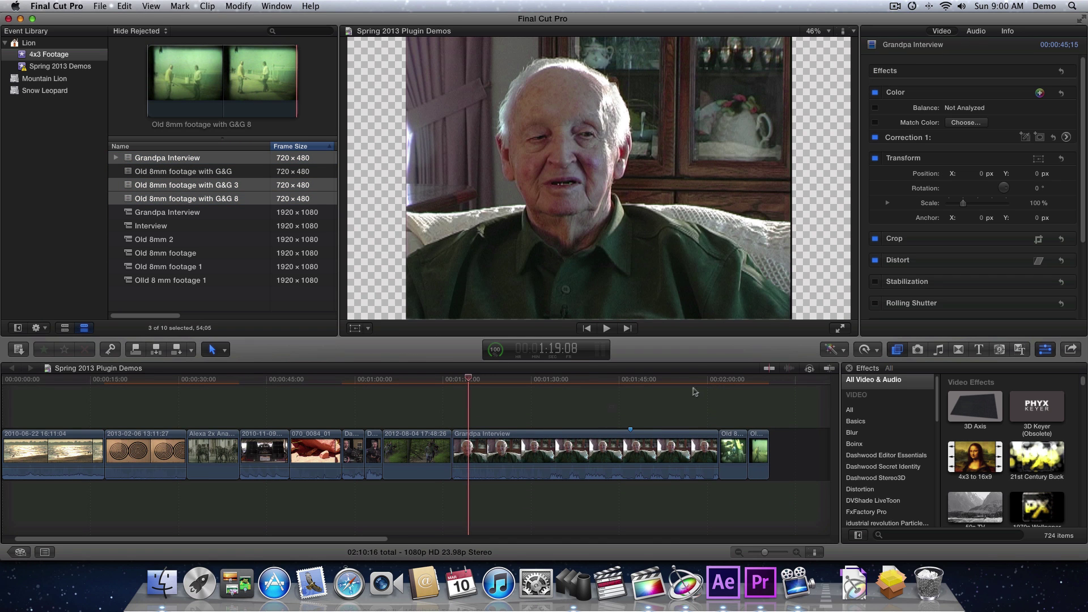
# Preview the appended clips around 2:00–2:09, then select the Grandpa Interview clip in the timeline.
pyautogui.click(732, 381)
pyautogui.click(757, 382)
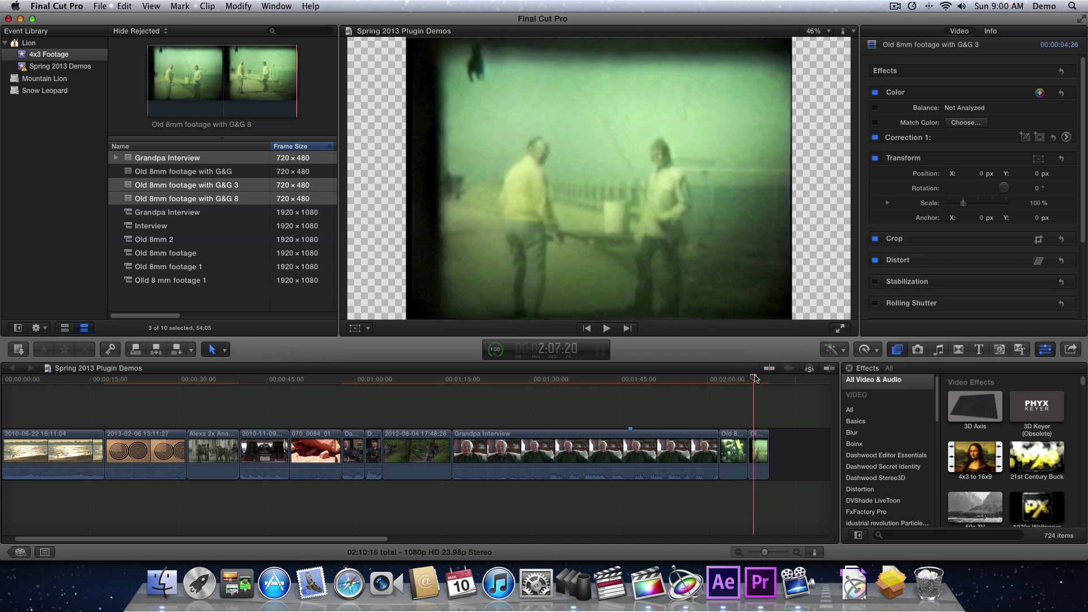
pyautogui.moveTo(757, 382)
pyautogui.mouseDown()
pyautogui.moveTo(673, 382)
pyautogui.moveTo(769, 382)
pyautogui.moveTo(758, 382)
pyautogui.mouseUp()
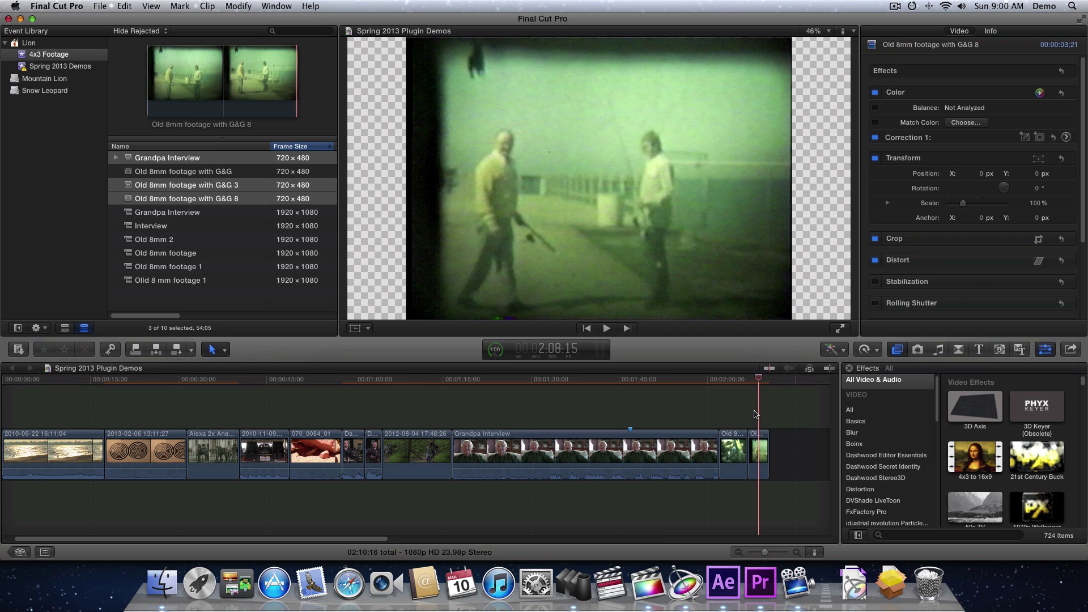
pyautogui.click(731, 380)
pyautogui.click(697, 446)
pyautogui.rightClick(697, 448)
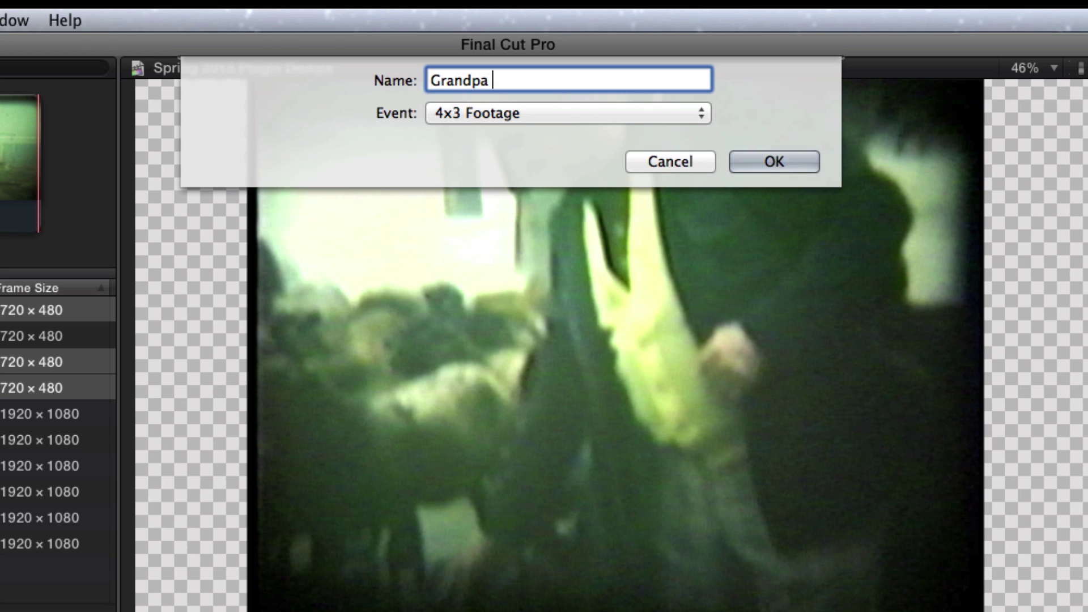
# Name the interview compound clip 'Grandpa Interview CC' and compound the two 8mm clips as 'Super 8 Footage'.
pyautogui.write('Interview')
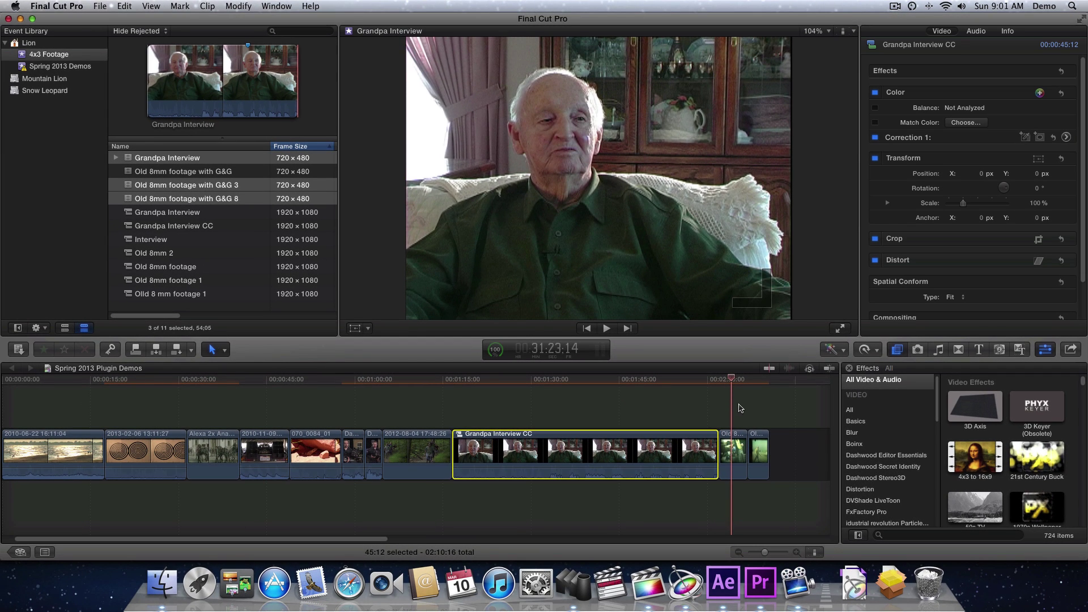
pyautogui.moveTo(739, 404); pyautogui.dragTo(764, 451)
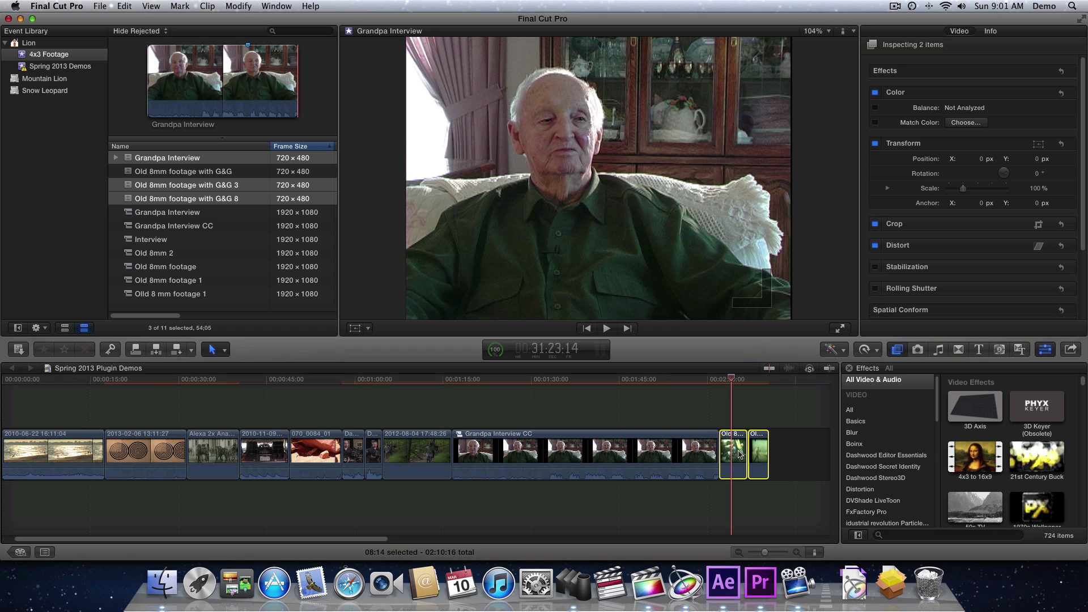
pyautogui.hotkey('alt', 'g')
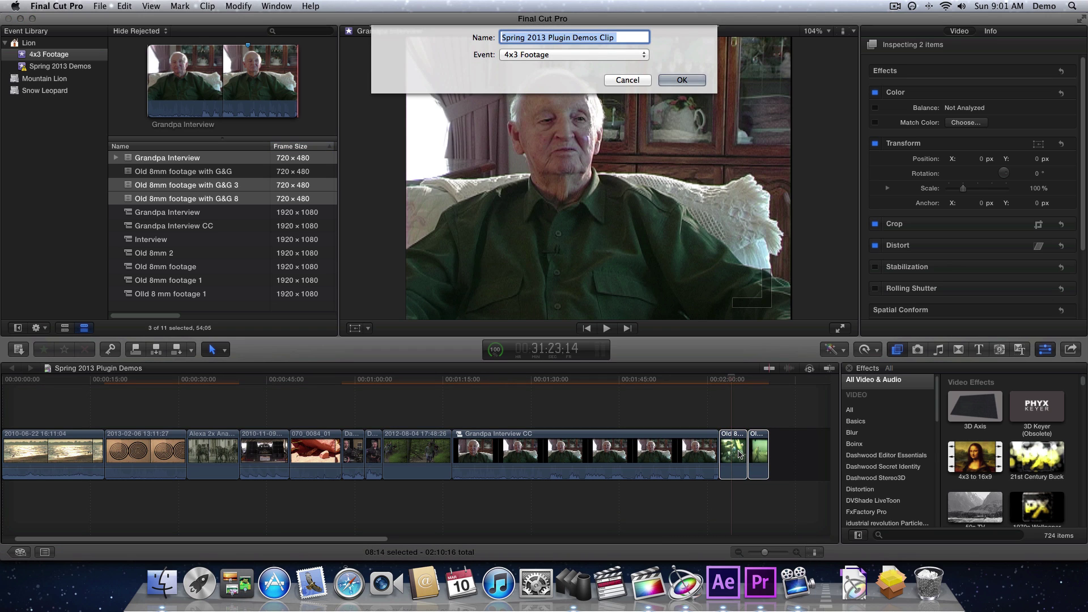
pyautogui.write('Super 8 ')
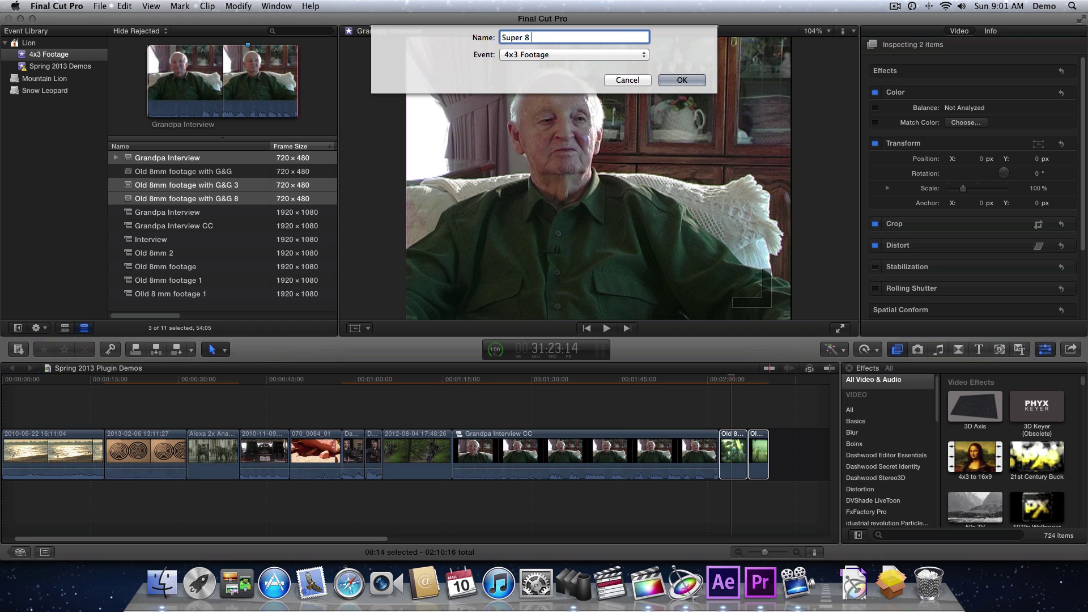
pyautogui.write('Footage')
pyautogui.press('Return')
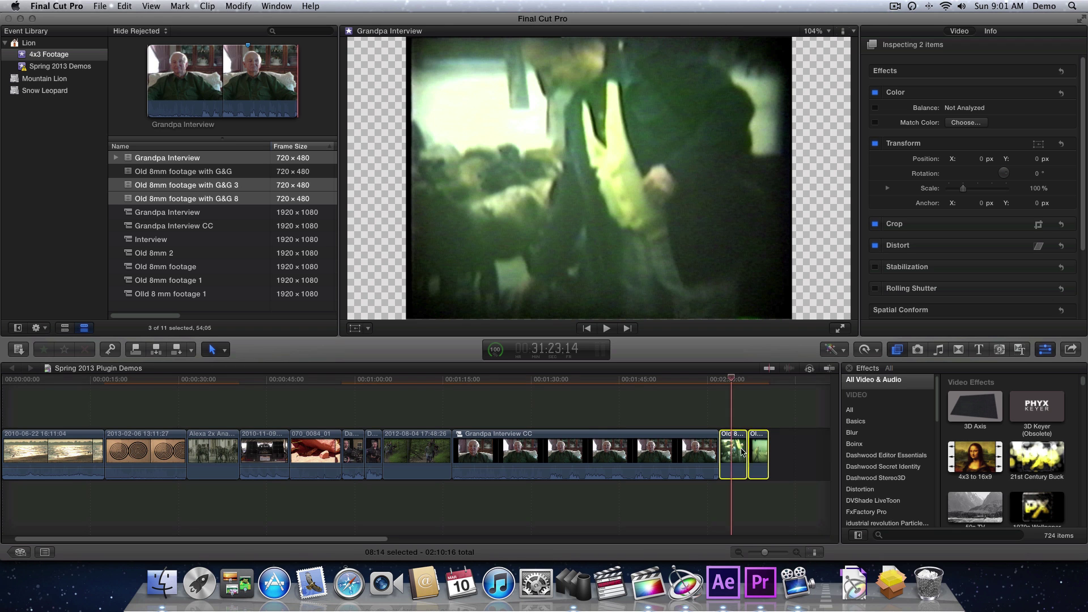
# Apply Dashwood's 4x3 to 16x9 effect to the Super 8 Footage clip and scrub around 2:05–2:07 to preview.
pyautogui.click(735, 380)
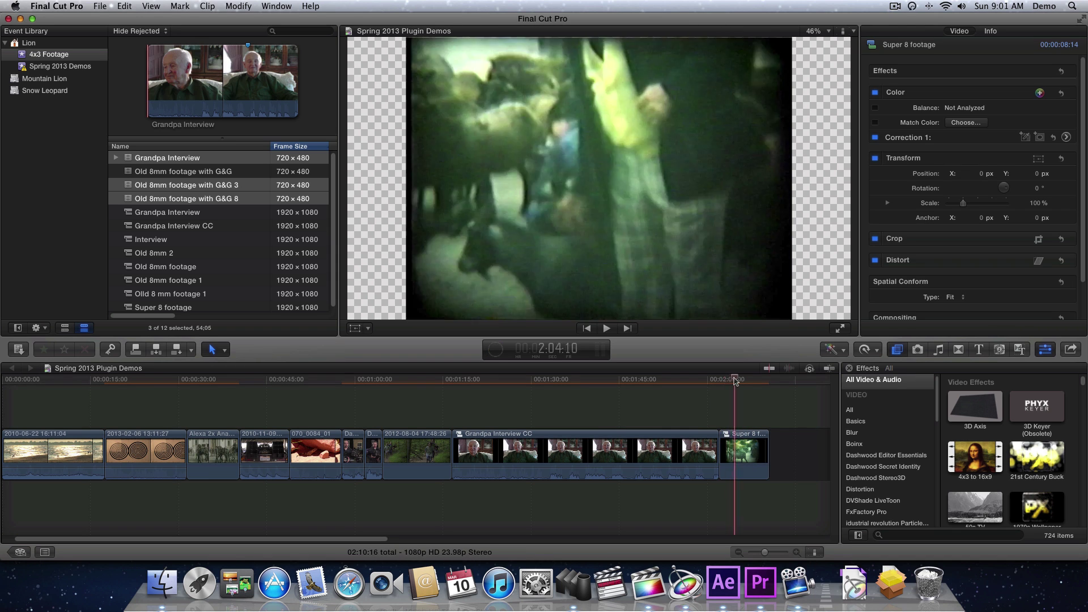
pyautogui.click(746, 452)
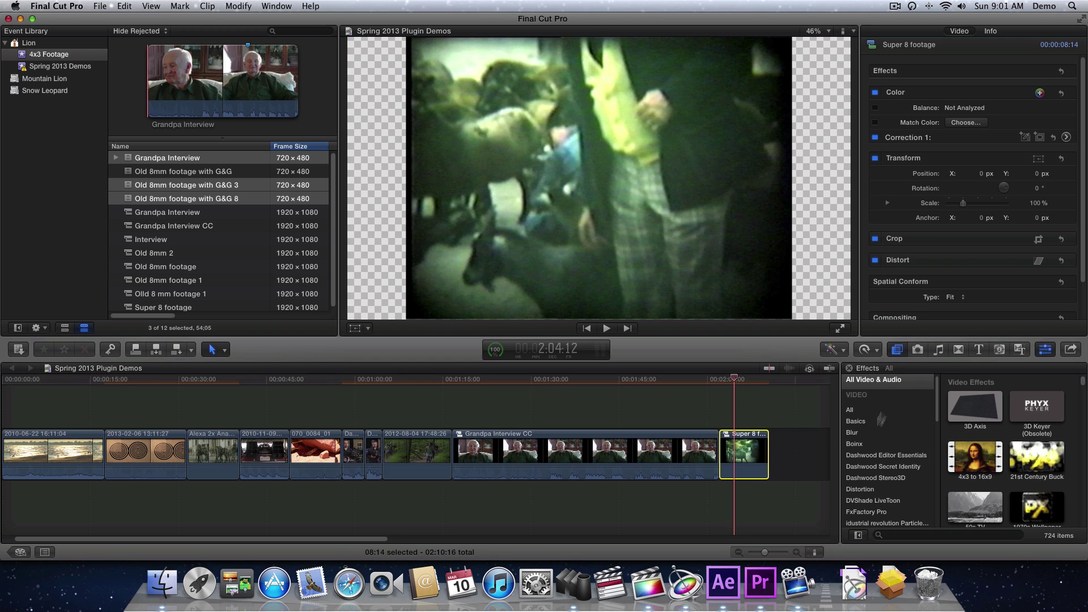
pyautogui.click(906, 460)
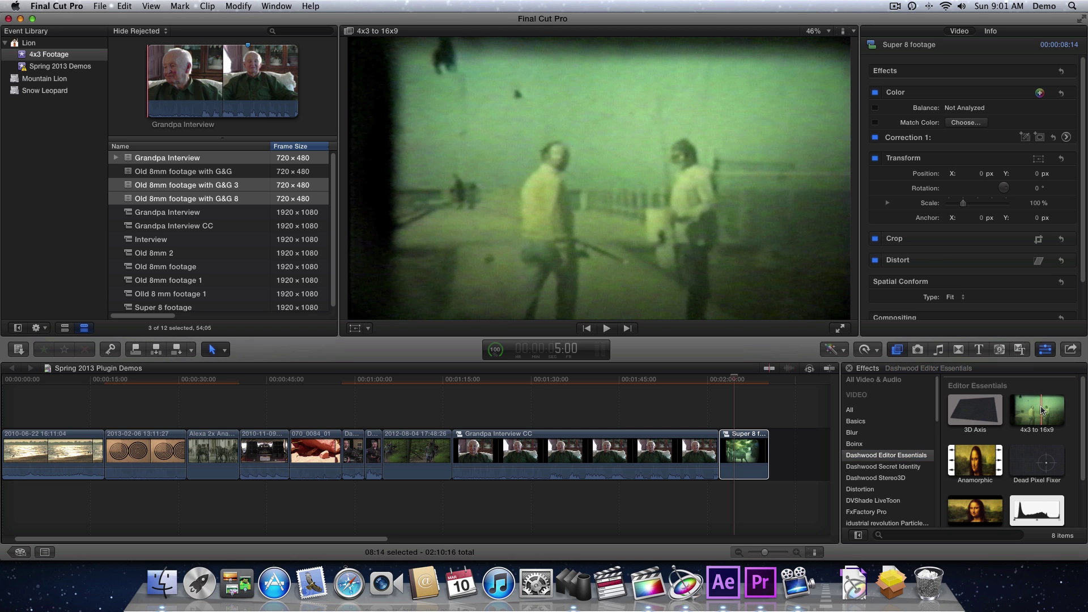
pyautogui.moveTo(1042, 411); pyautogui.dragTo(743, 458)
pyautogui.click(752, 380)
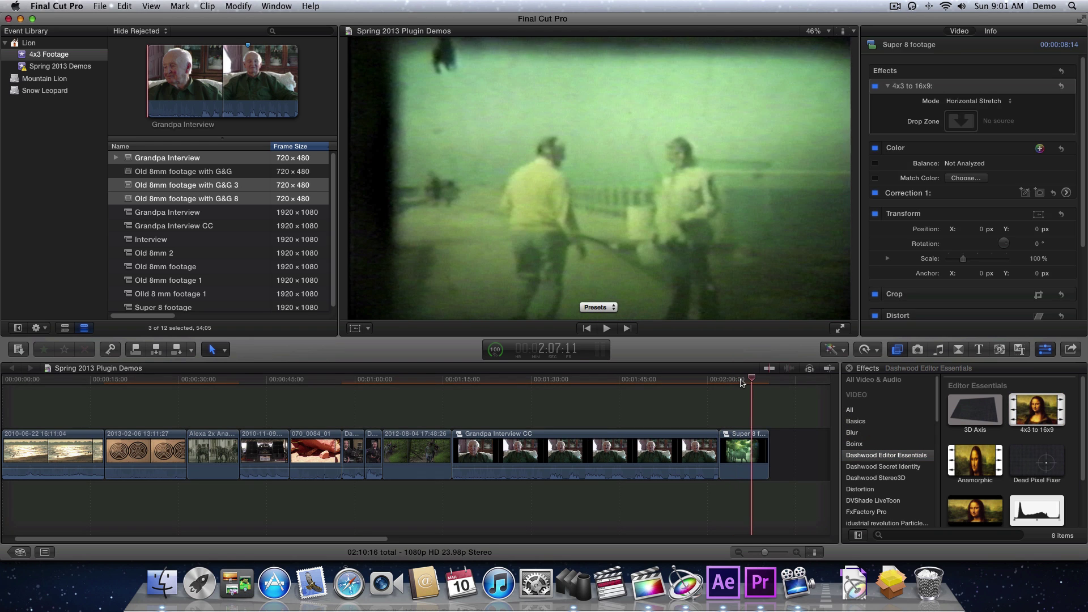
pyautogui.click(739, 381)
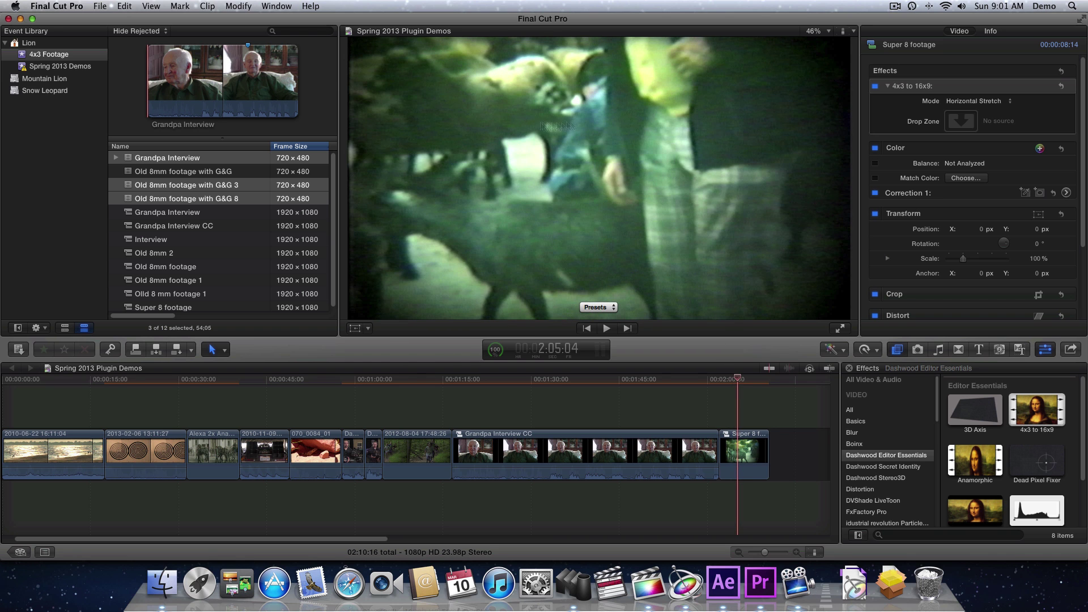
pyautogui.moveTo(740, 380)
pyautogui.mouseDown()
pyautogui.moveTo(751, 382)
pyautogui.moveTo(726, 383)
pyautogui.mouseUp()
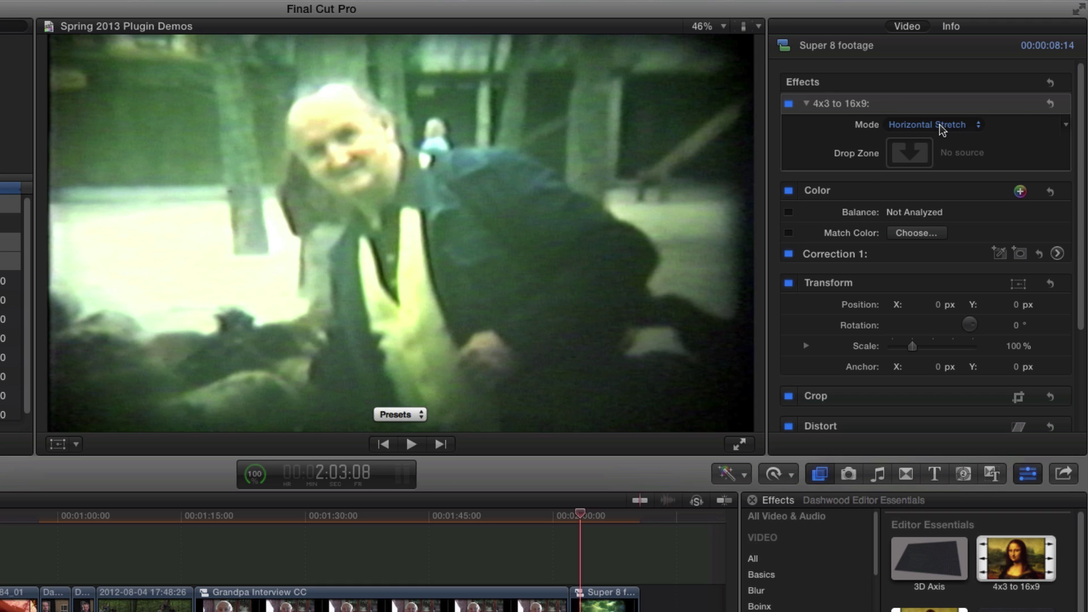
# Switch the 4x3 to 16x9 Mode to Pillarbox, try the Soft Edge slider, and return it to 0.
pyautogui.click(941, 126)
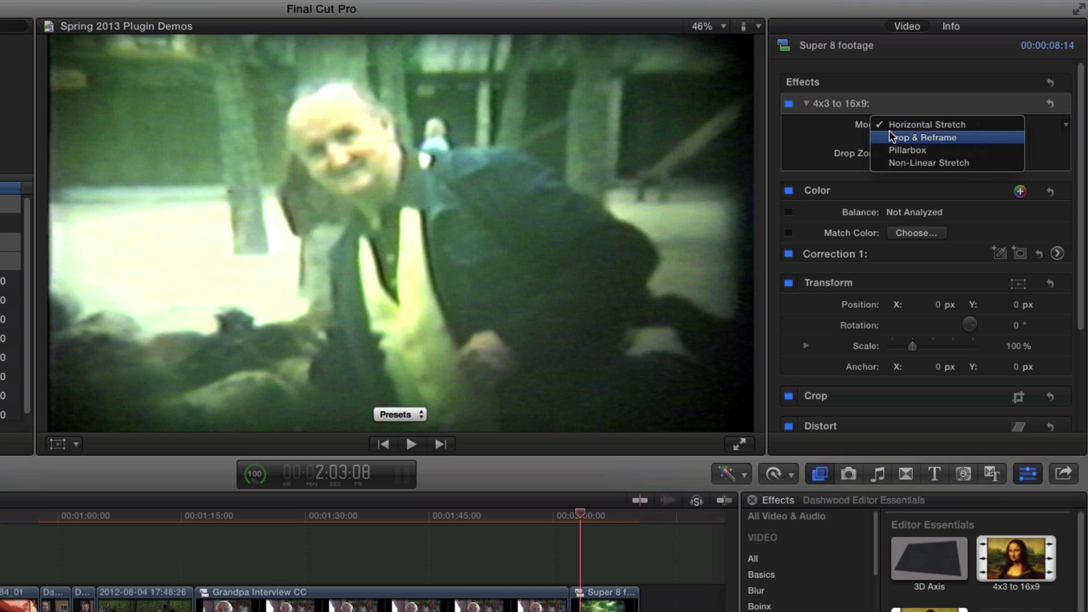
pyautogui.click(928, 152)
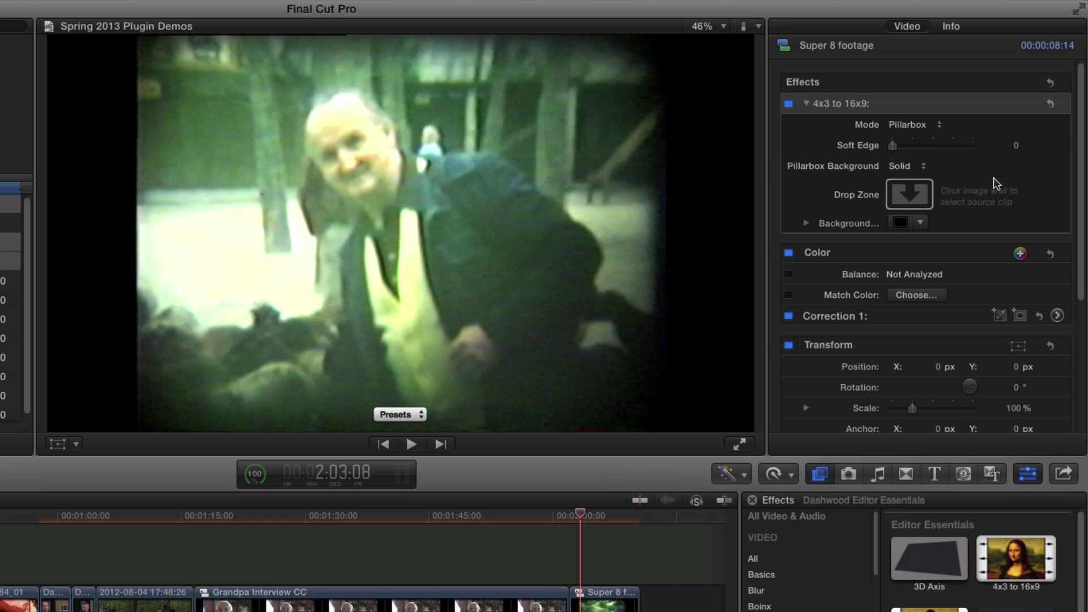
pyautogui.moveTo(893, 146); pyautogui.dragTo(981, 151)
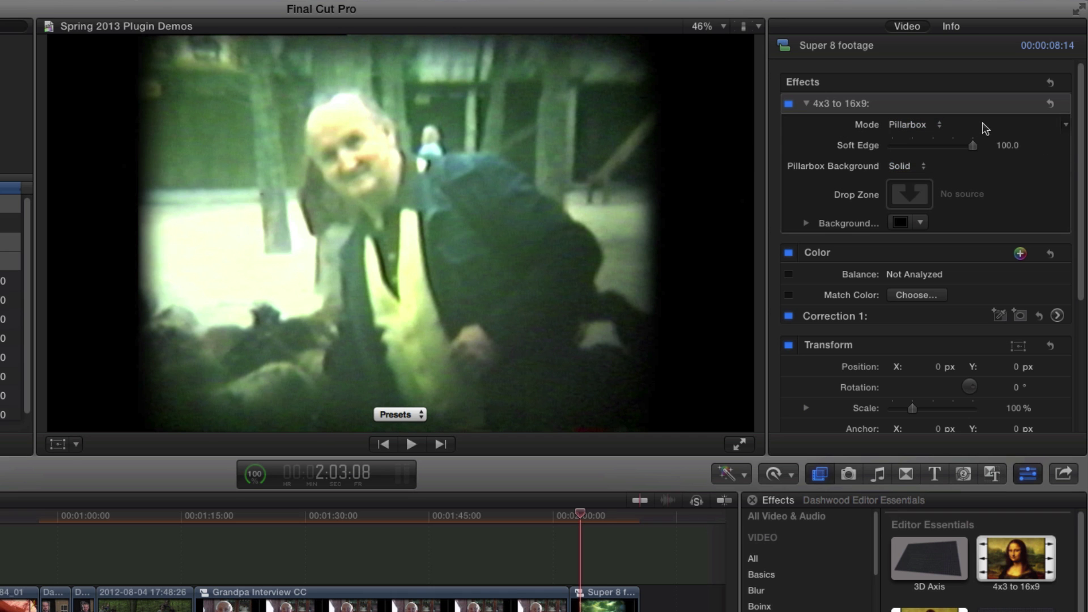
pyautogui.moveTo(918, 148); pyautogui.dragTo(862, 150)
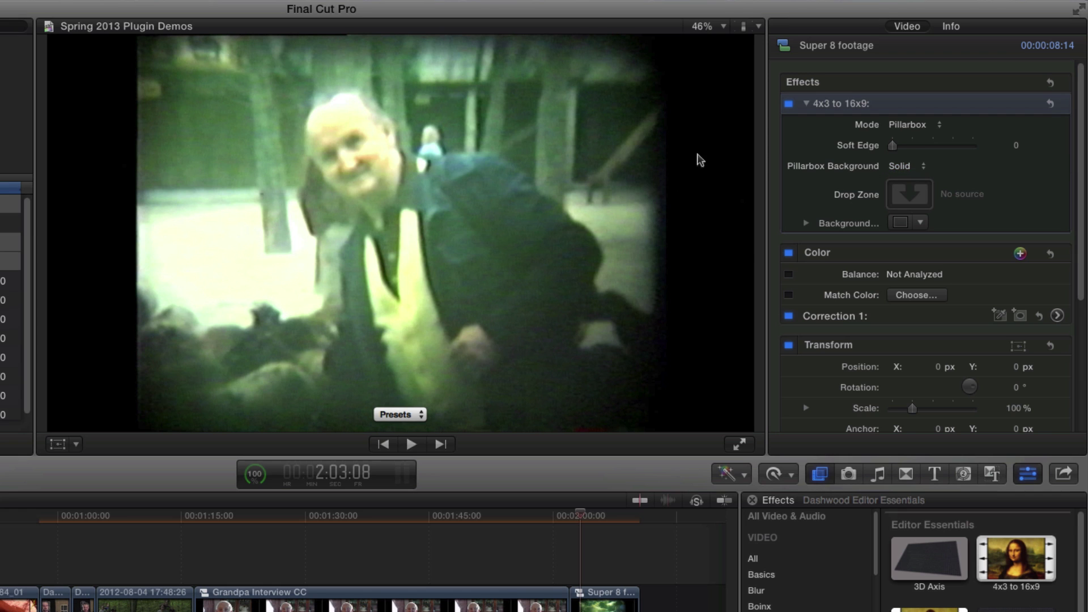
# Colour the pillarbox background a solid orange-brown and raise Soft Edge to 64.
pyautogui.click(902, 222)
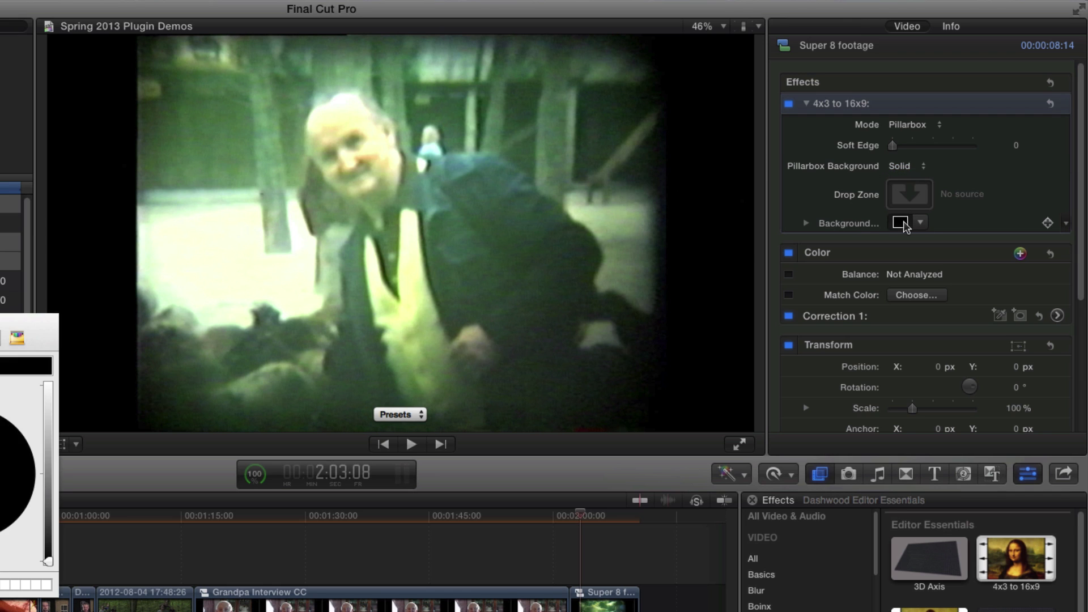
pyautogui.click(50, 459)
pyautogui.moveTo(23, 465); pyautogui.dragTo(10, 448)
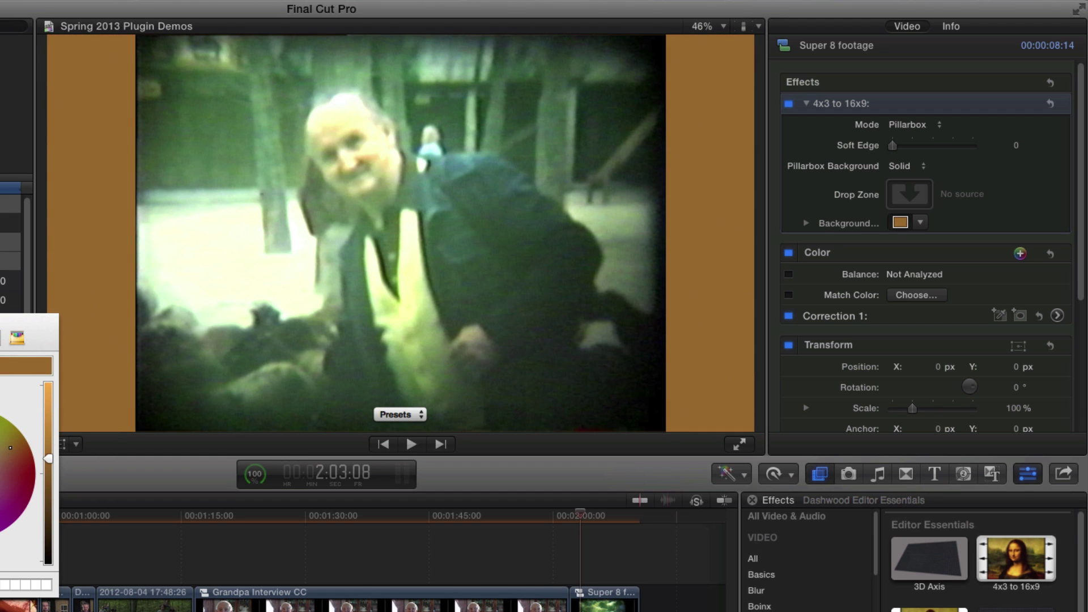
pyautogui.press('super+w')
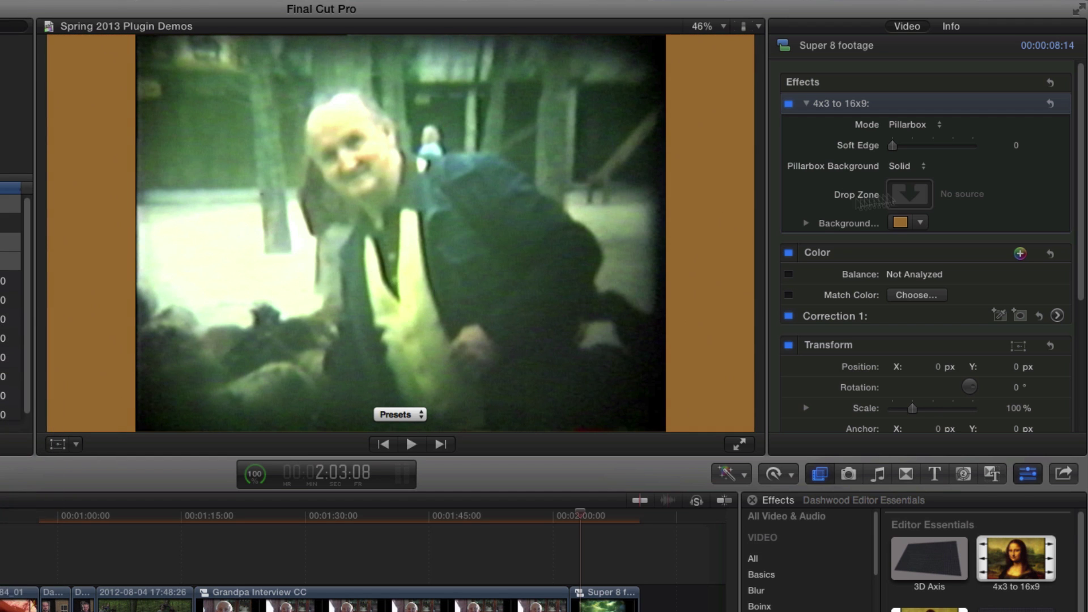
pyautogui.moveTo(895, 146); pyautogui.dragTo(943, 150)
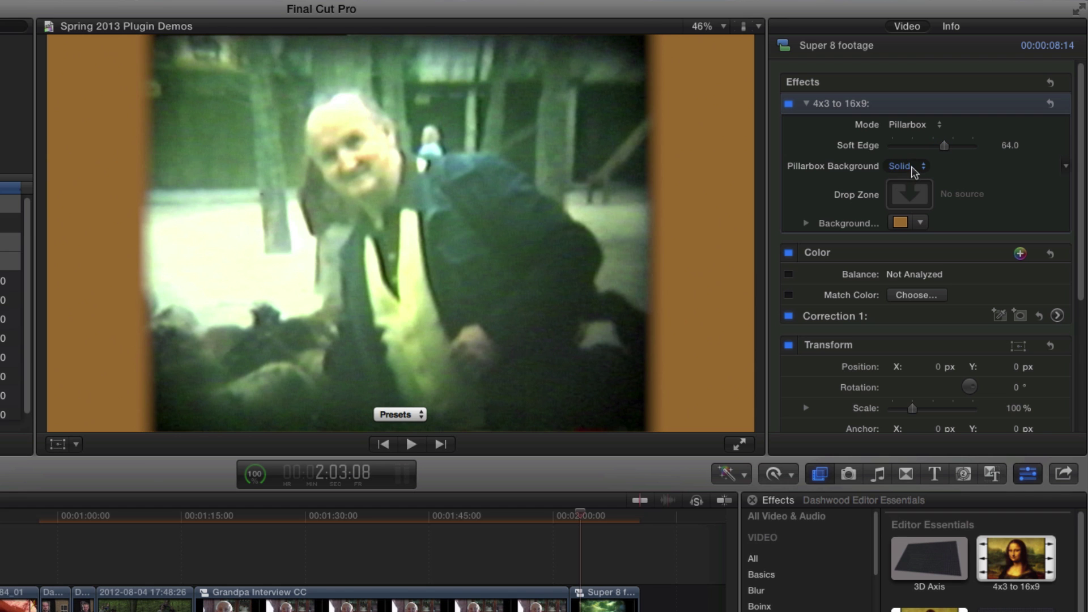
# Make the pillarbox background Blurry with Soft Edge 71, Blur Radius 11, Gamma -0.88, then play to preview.
pyautogui.click(921, 170)
pyautogui.click(926, 180)
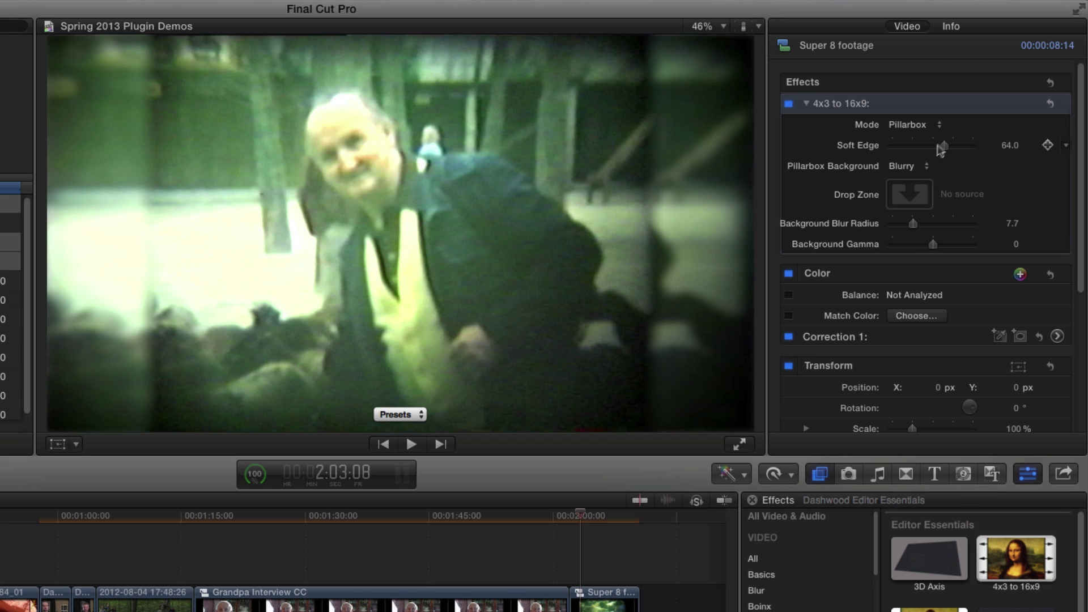
pyautogui.moveTo(943, 146)
pyautogui.mouseDown()
pyautogui.moveTo(903, 148)
pyautogui.moveTo(948, 150)
pyautogui.mouseUp()
pyautogui.moveTo(914, 224)
pyautogui.mouseDown()
pyautogui.moveTo(969, 229)
pyautogui.moveTo(917, 232)
pyautogui.mouseUp()
pyautogui.moveTo(919, 228); pyautogui.dragTo(897, 247)
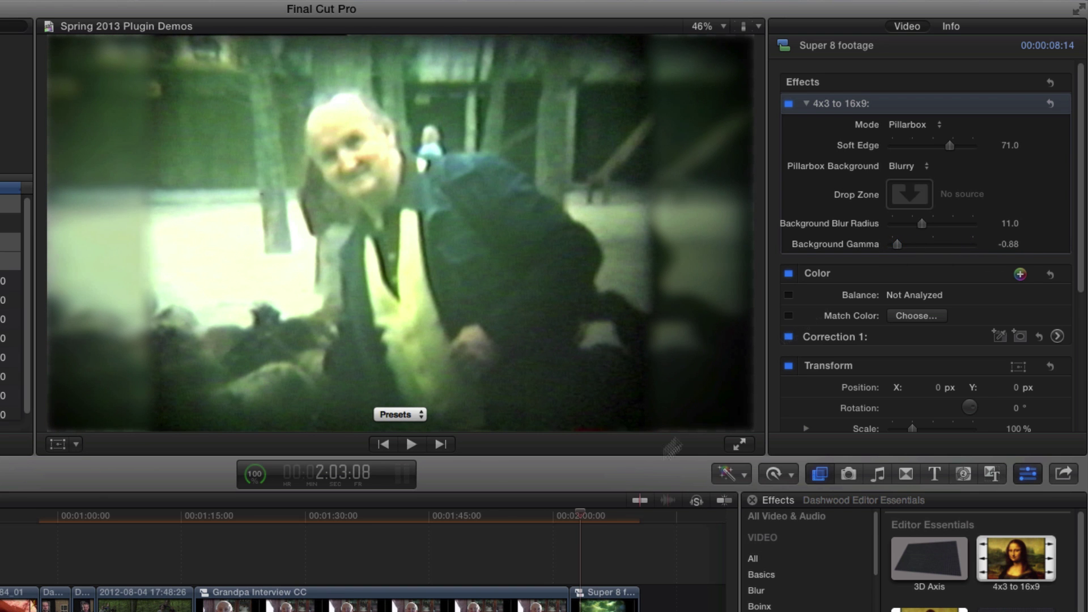
pyautogui.press('space')
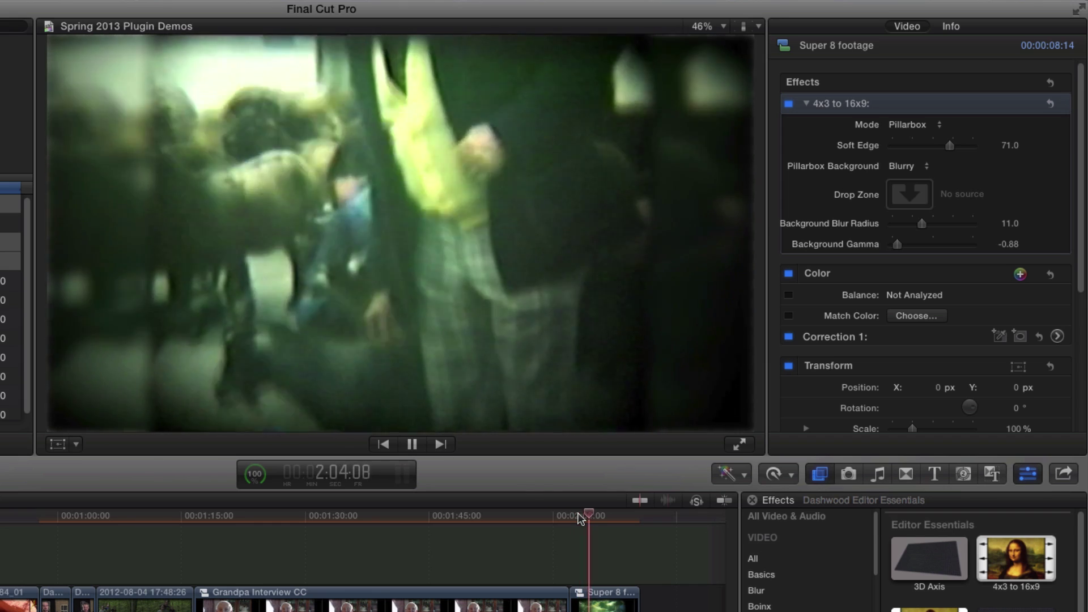
pyautogui.press('space')
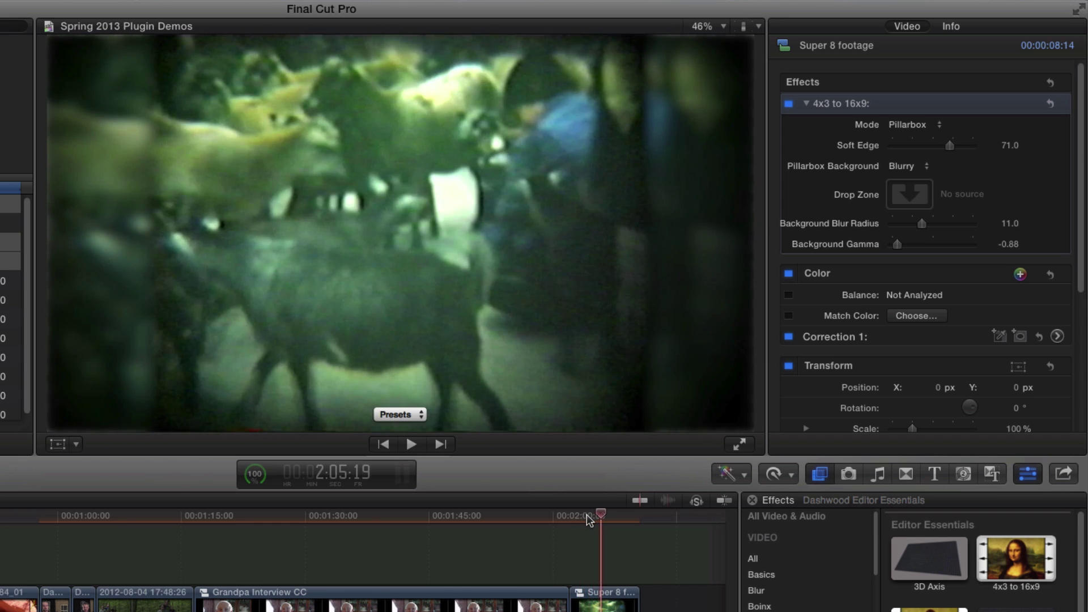
pyautogui.click(581, 517)
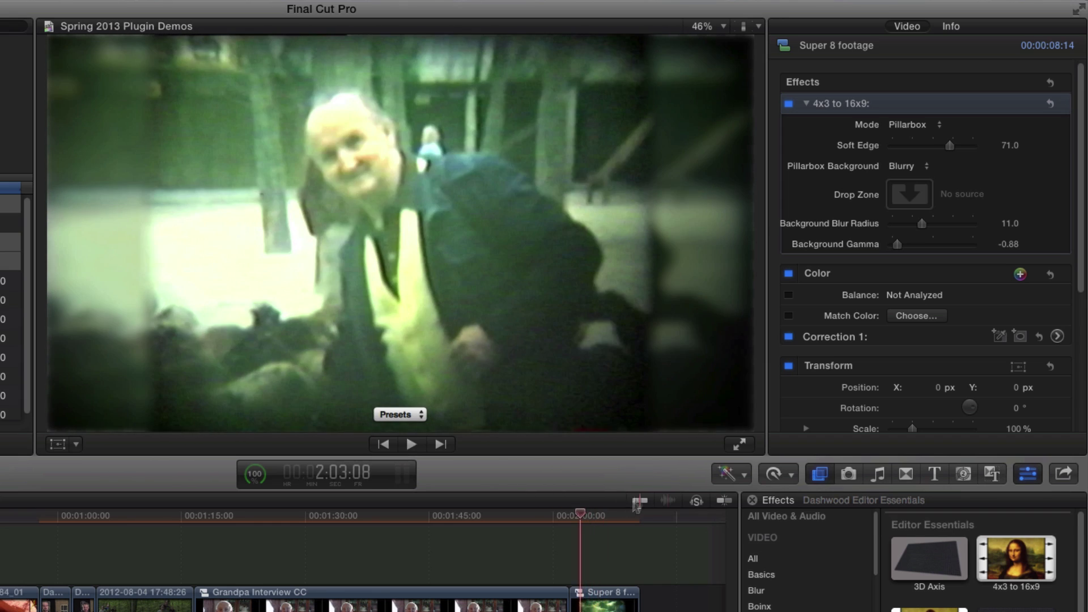
# Try the Custom and then the transparent pillarbox background options.
pyautogui.click(920, 169)
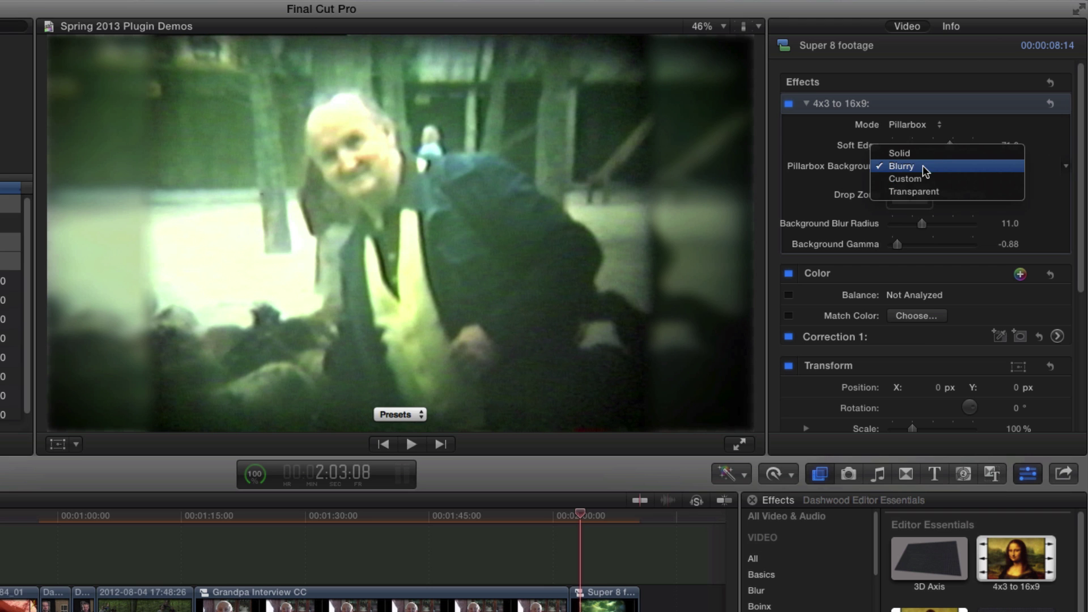
pyautogui.click(930, 179)
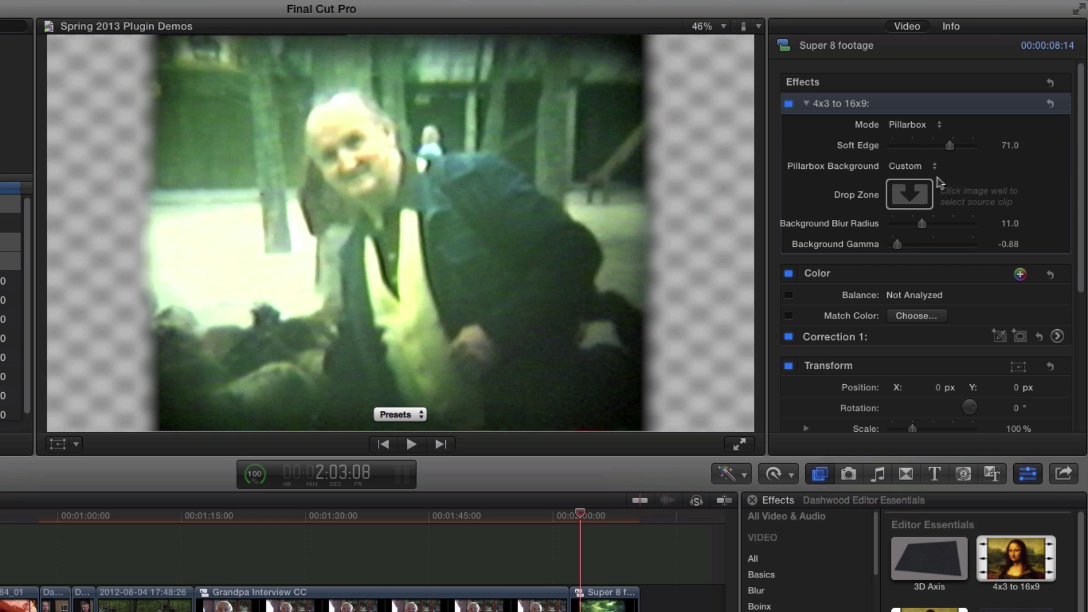
pyautogui.click(907, 199)
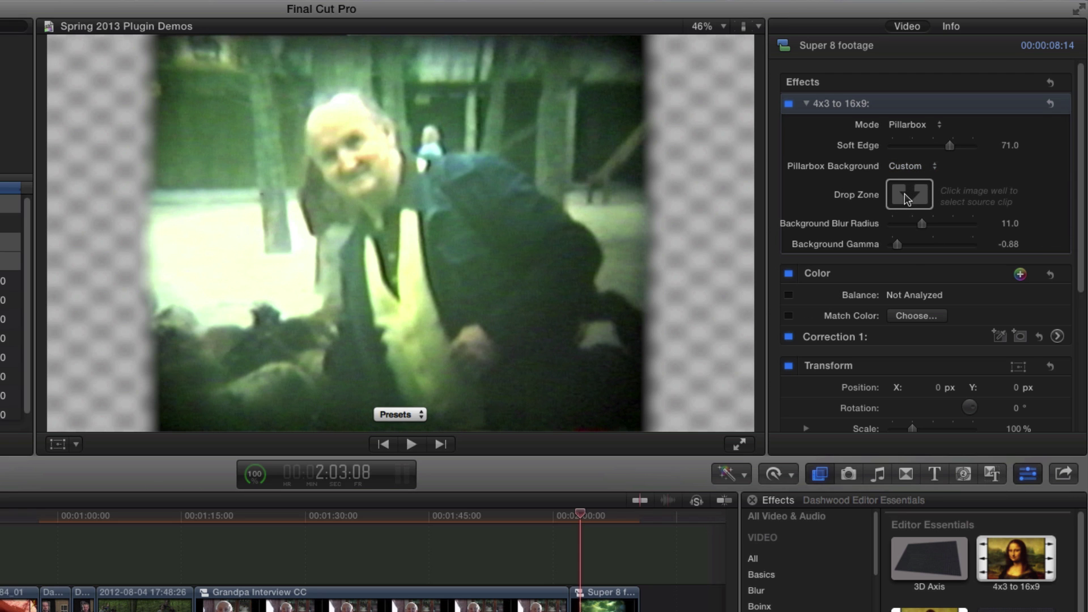
pyautogui.click(930, 165)
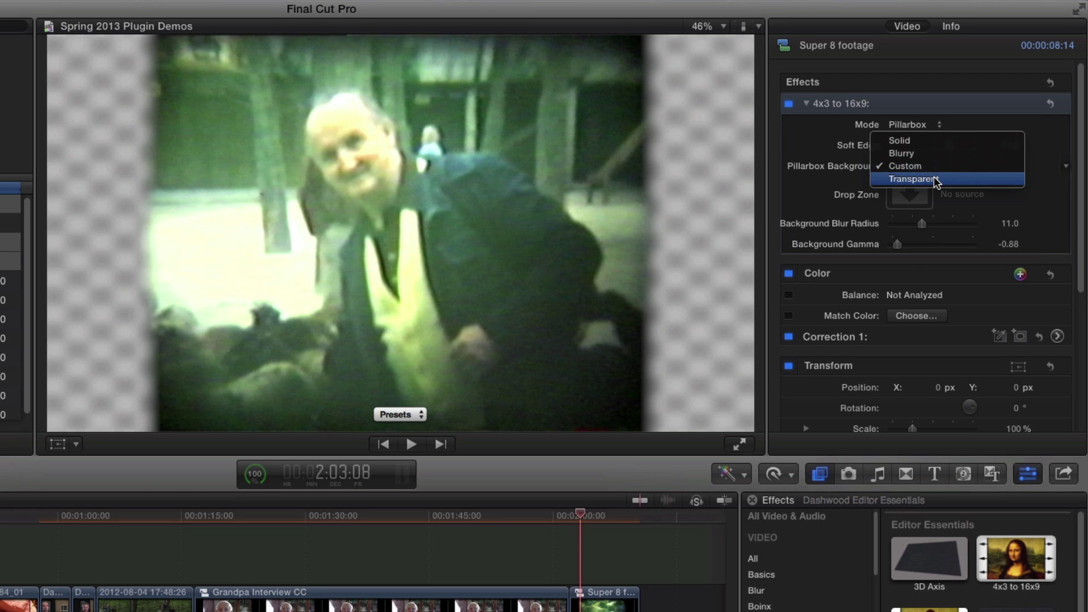
pyautogui.click(935, 179)
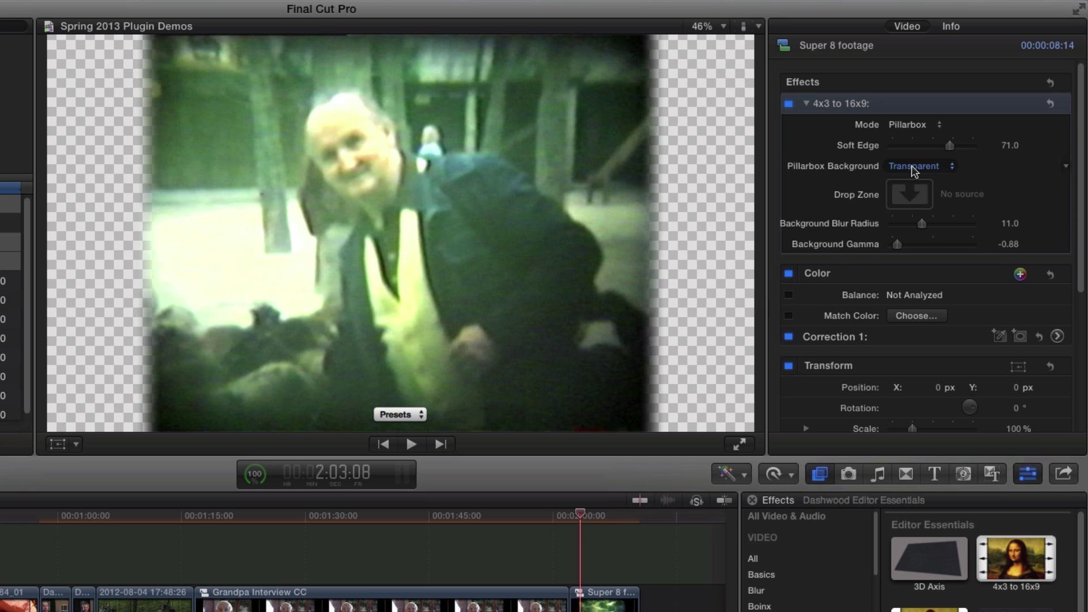
# Set the pillarbox background to Custom with Background Gamma about -0.7.
pyautogui.click(933, 165)
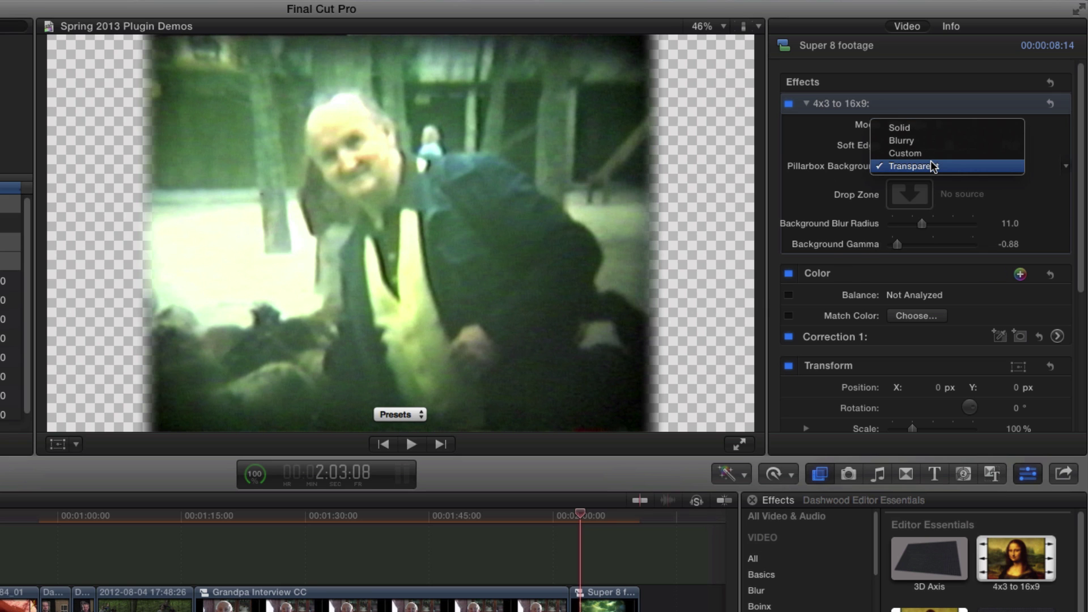
pyautogui.click(934, 153)
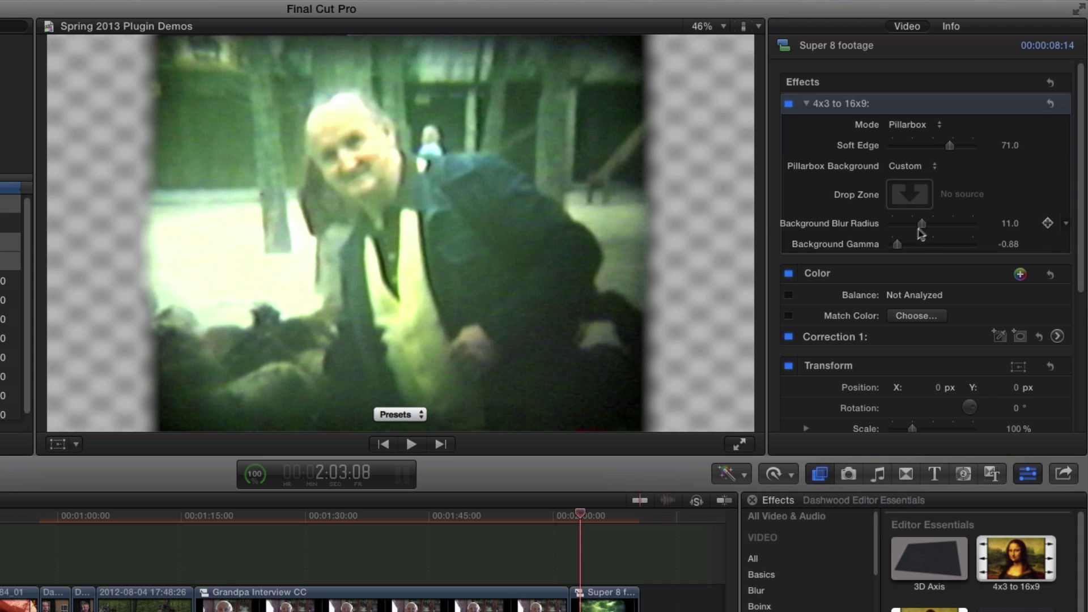
pyautogui.moveTo(903, 245)
pyautogui.mouseDown()
pyautogui.moveTo(894, 245)
pyautogui.moveTo(938, 245)
pyautogui.moveTo(907, 245)
pyautogui.mouseUp()
pyautogui.click(913, 125)
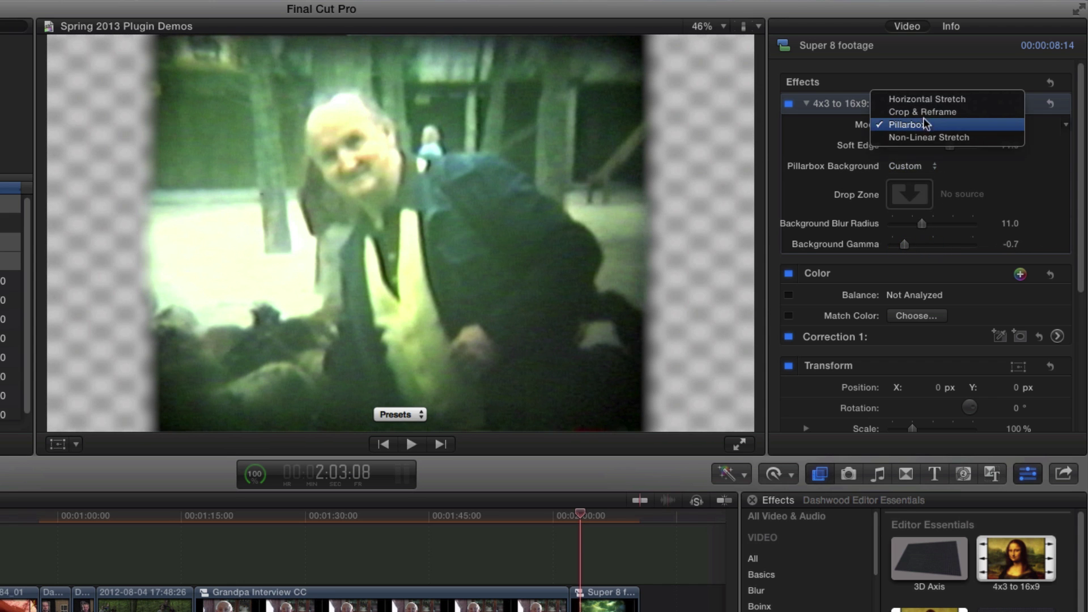
# Set the Super 8 clip's mode to Crop & Reframe after comparing it with Pillarbox.
pyautogui.click(973, 113)
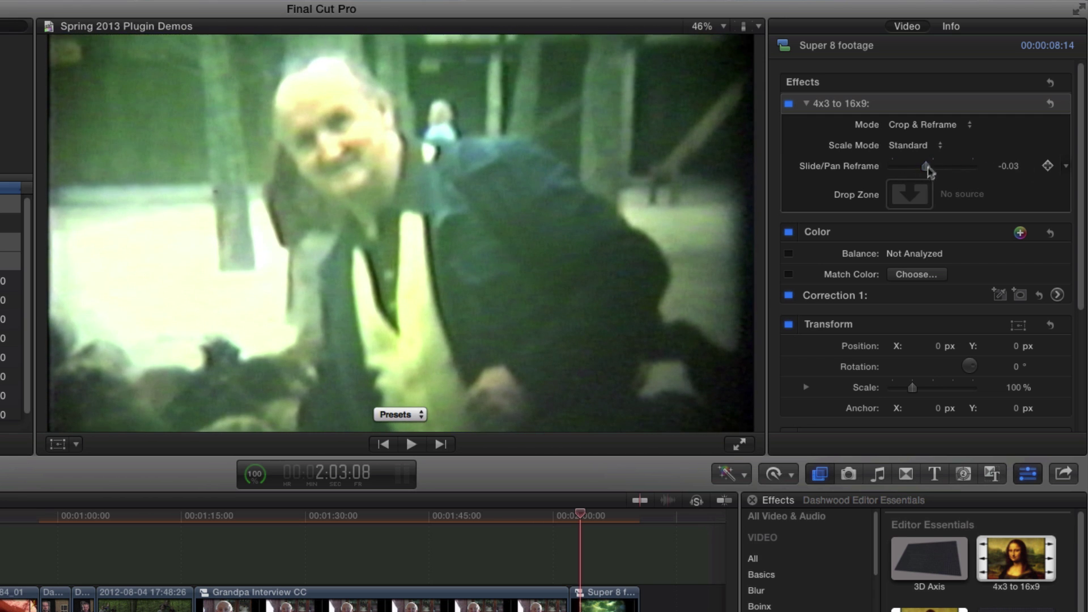
pyautogui.click(956, 126)
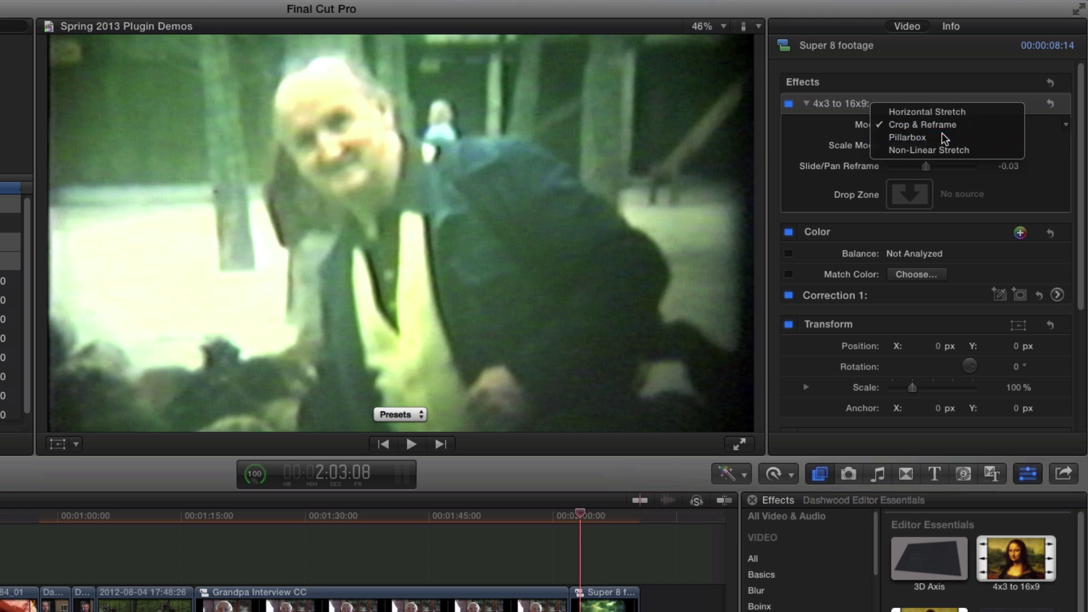
pyautogui.click(943, 137)
pyautogui.click(942, 124)
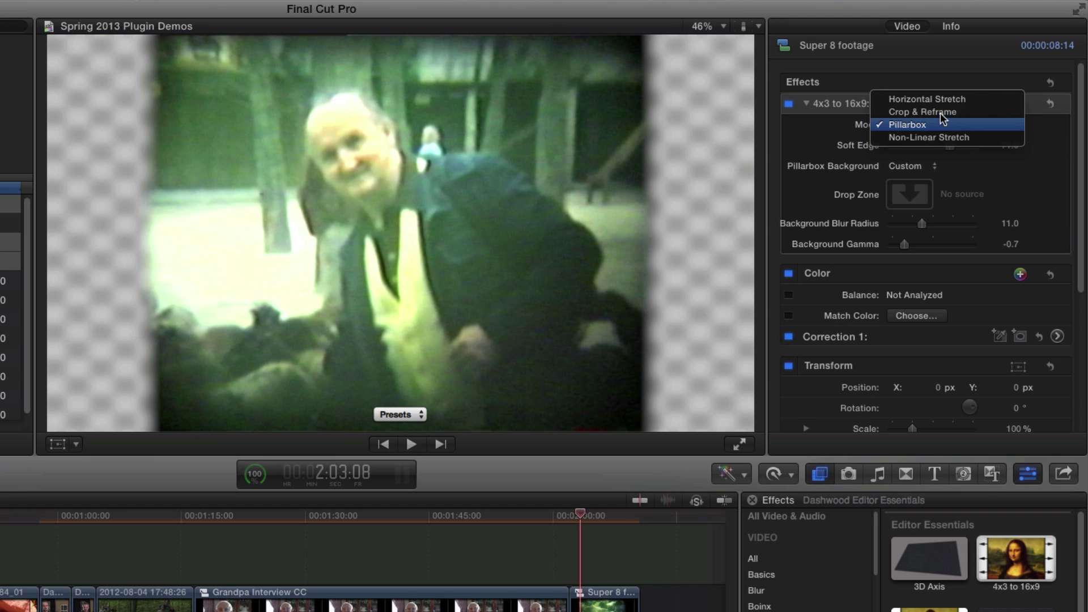
pyautogui.click(941, 112)
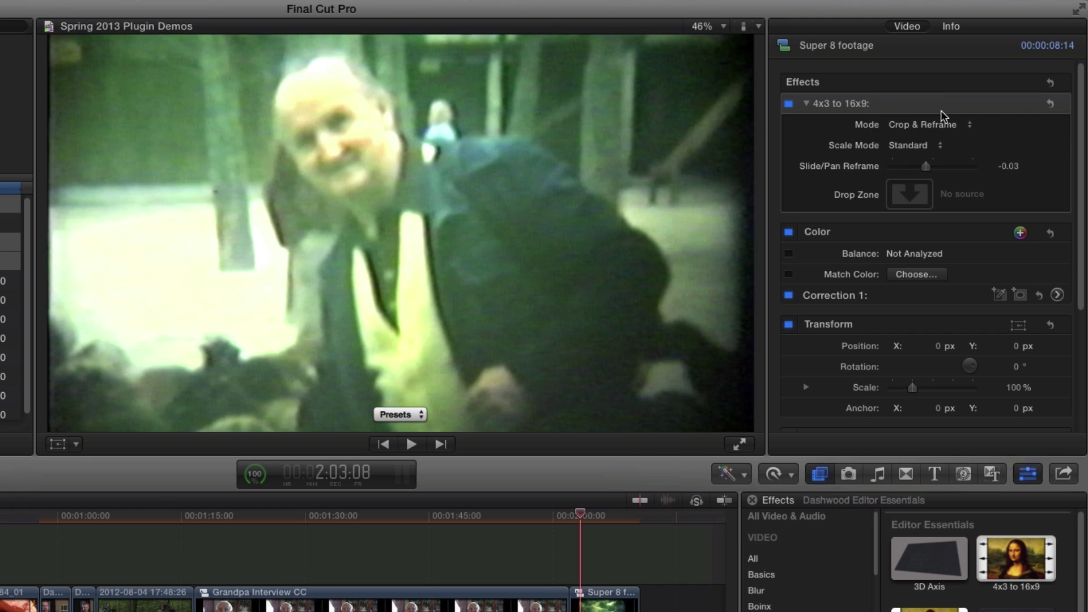
# Try the Fast and Intelligent scale modes, then keep the scale mode on Standard.
pyautogui.click(914, 146)
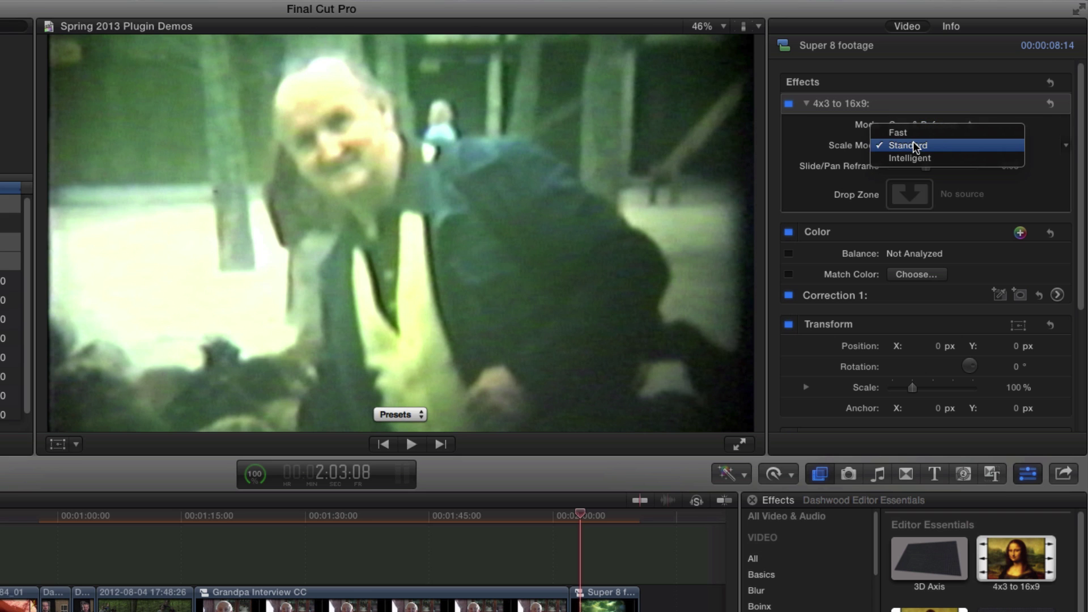
pyautogui.click(914, 134)
pyautogui.click(915, 148)
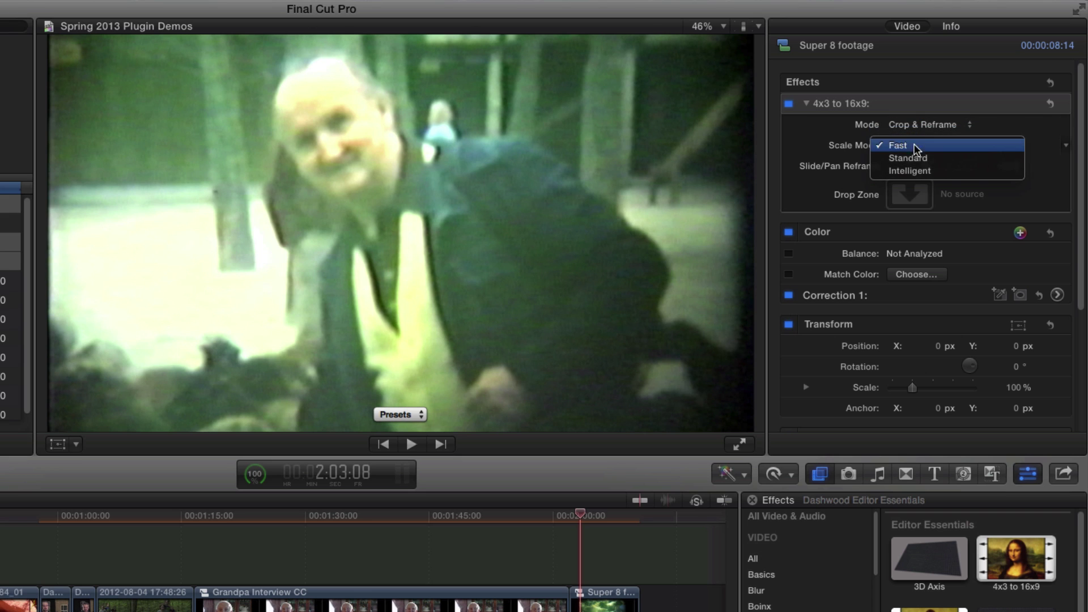
pyautogui.click(914, 159)
pyautogui.click(912, 147)
pyautogui.click(912, 158)
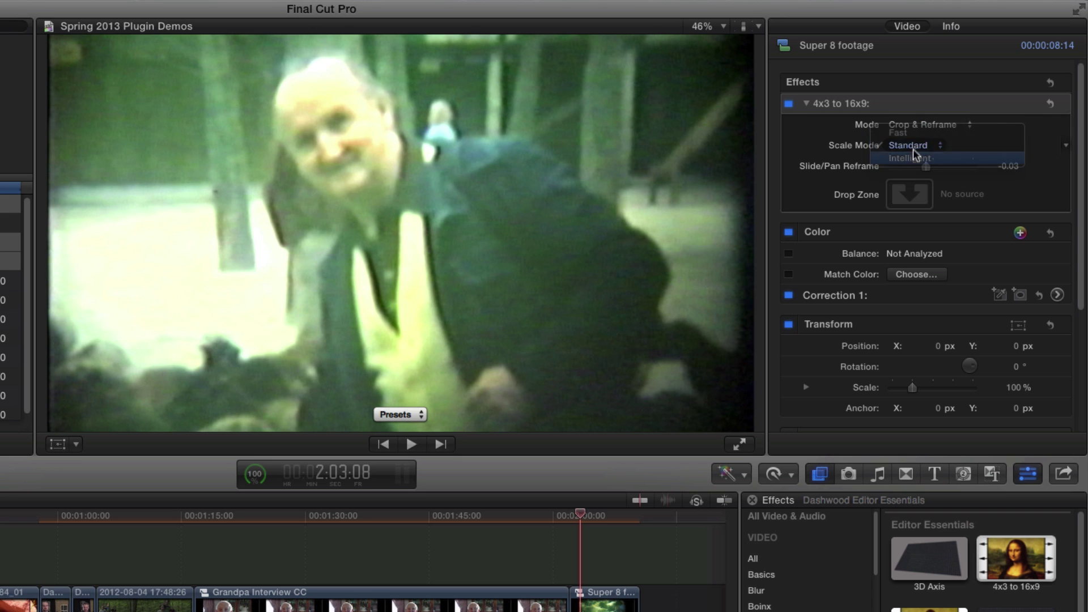
pyautogui.click(910, 146)
pyautogui.click(913, 134)
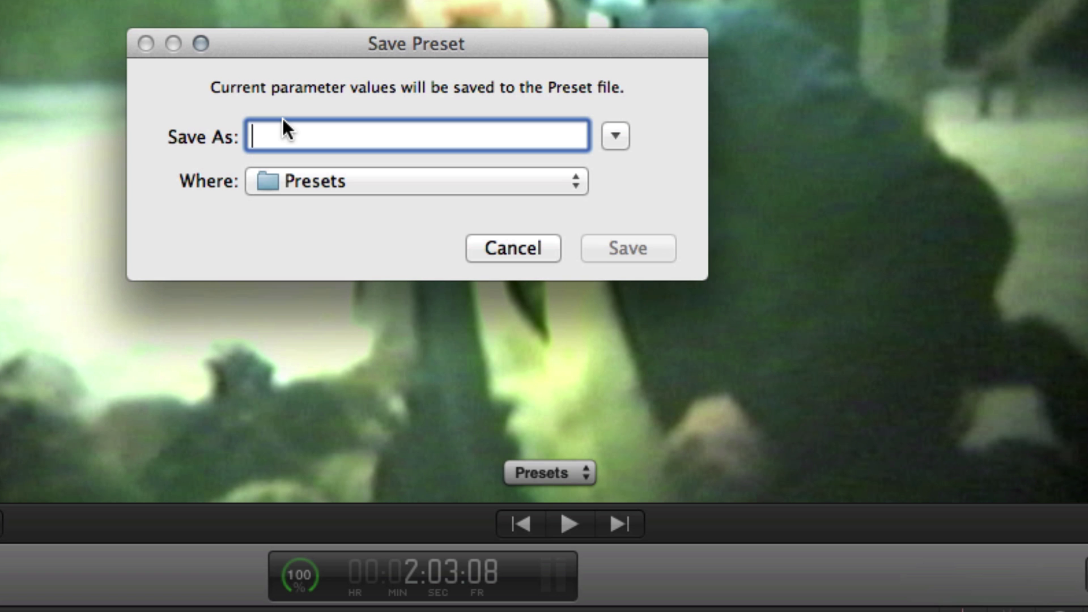
# Save the reframe as the 'Common Headroom' preset and load Common Headroom.fxpreset onto the clip.
pyautogui.write('Common Head')
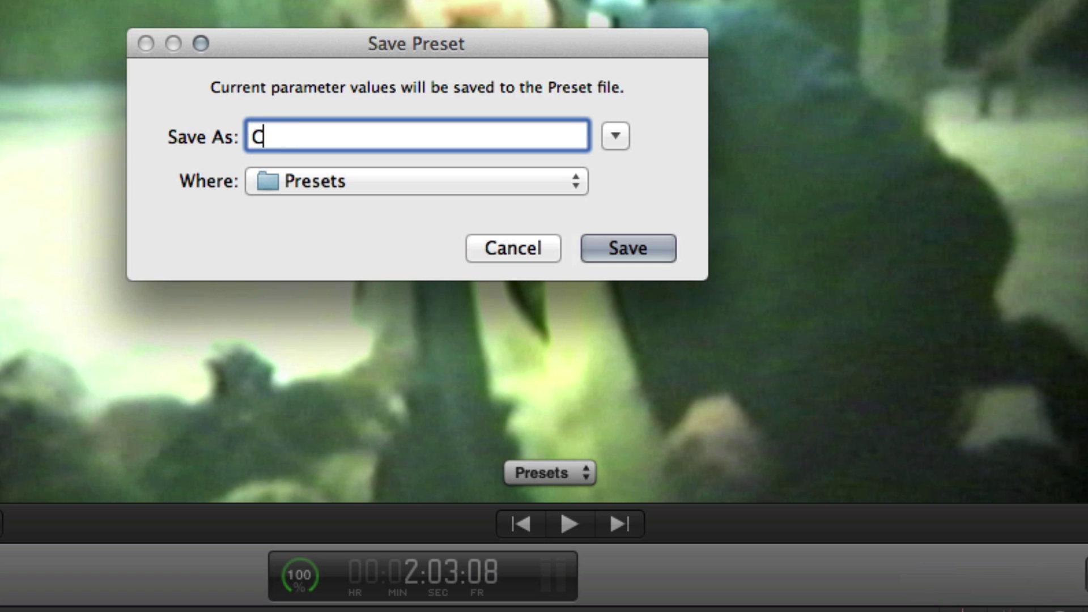
pyautogui.write('room')
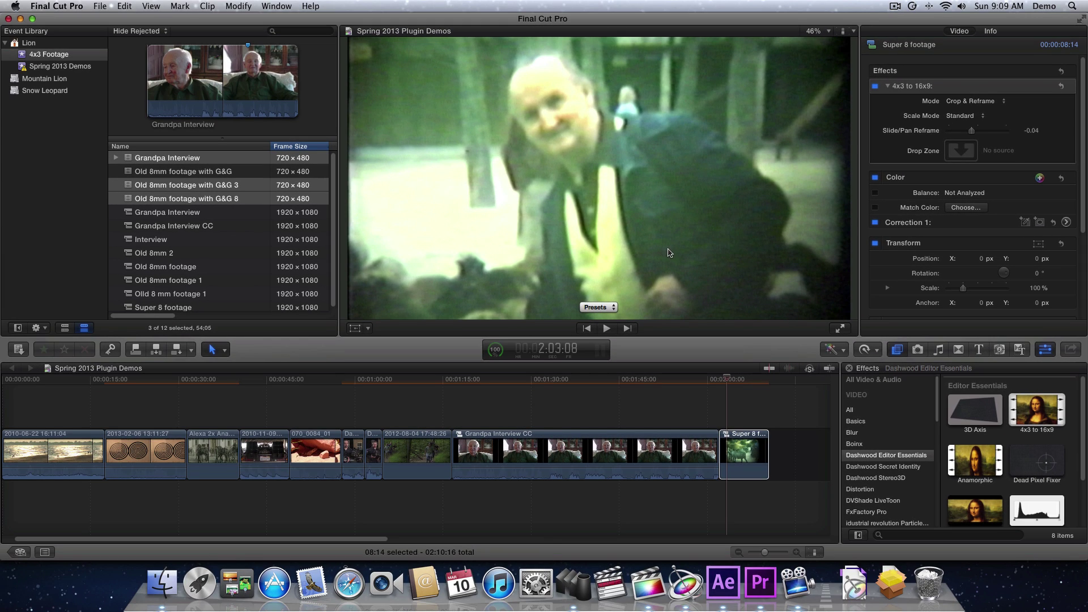
pyautogui.click(596, 308)
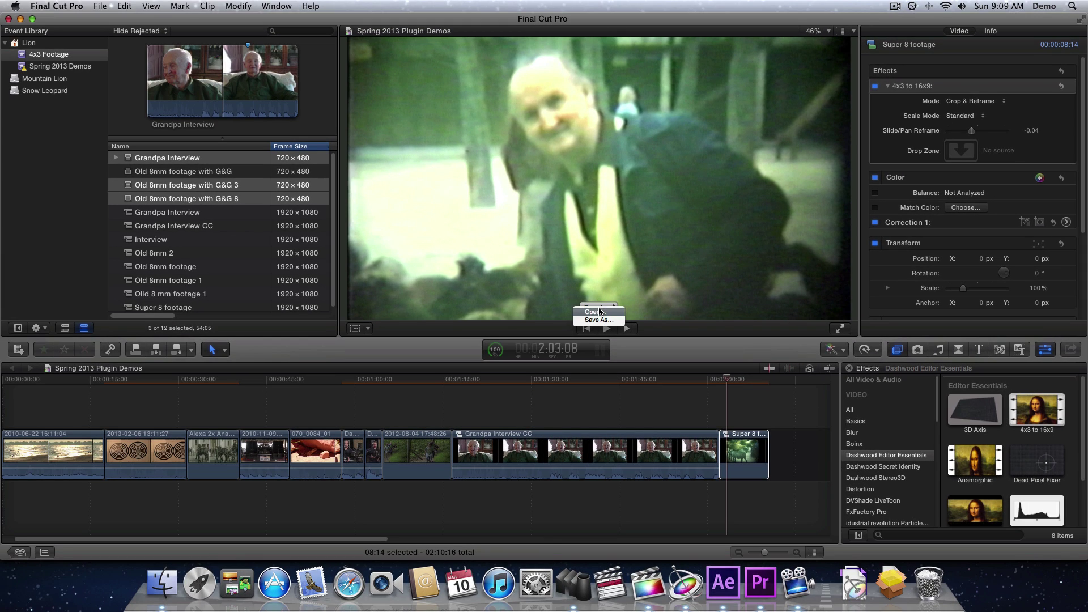
pyautogui.click(615, 313)
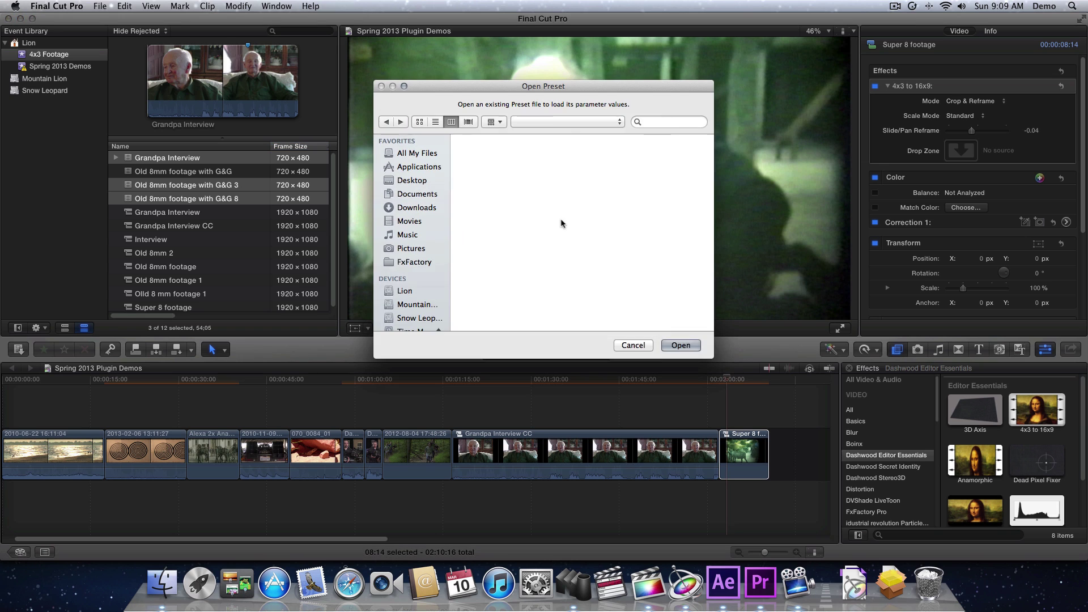
pyautogui.click(615, 141)
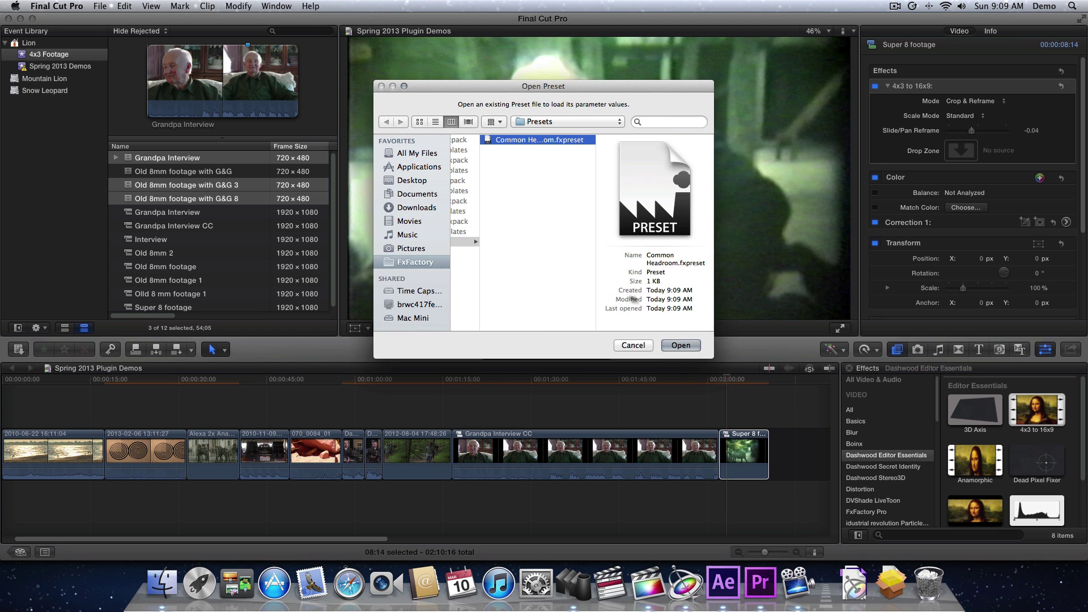
pyautogui.click(681, 346)
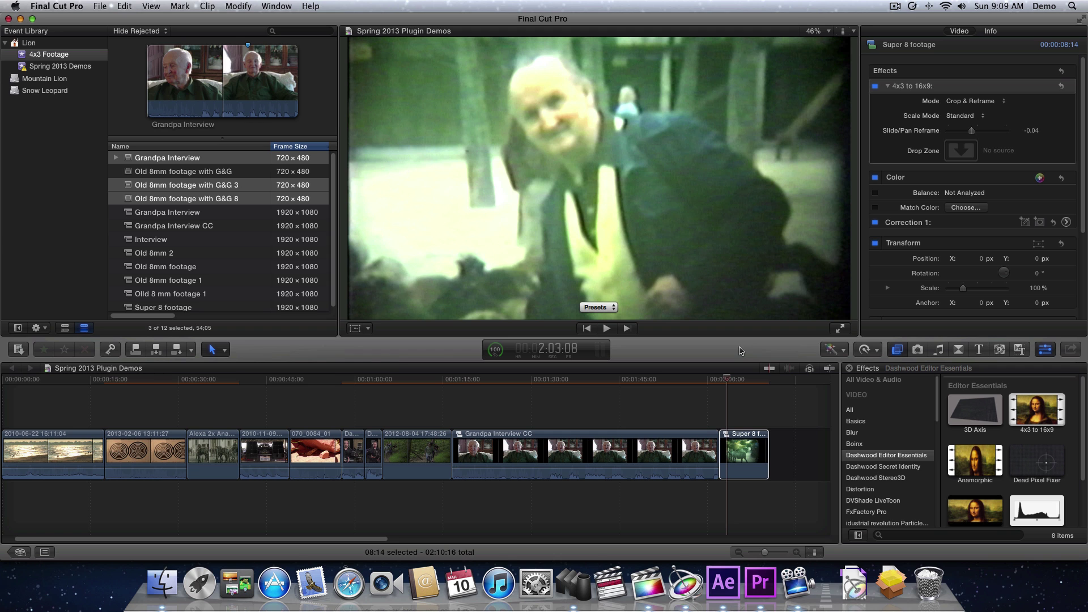
pyautogui.press('super+Tab')
pyautogui.press('super+Tab')
pyautogui.press('super+Tab')
pyautogui.press('super+Tab')
pyautogui.press('super+Tab')
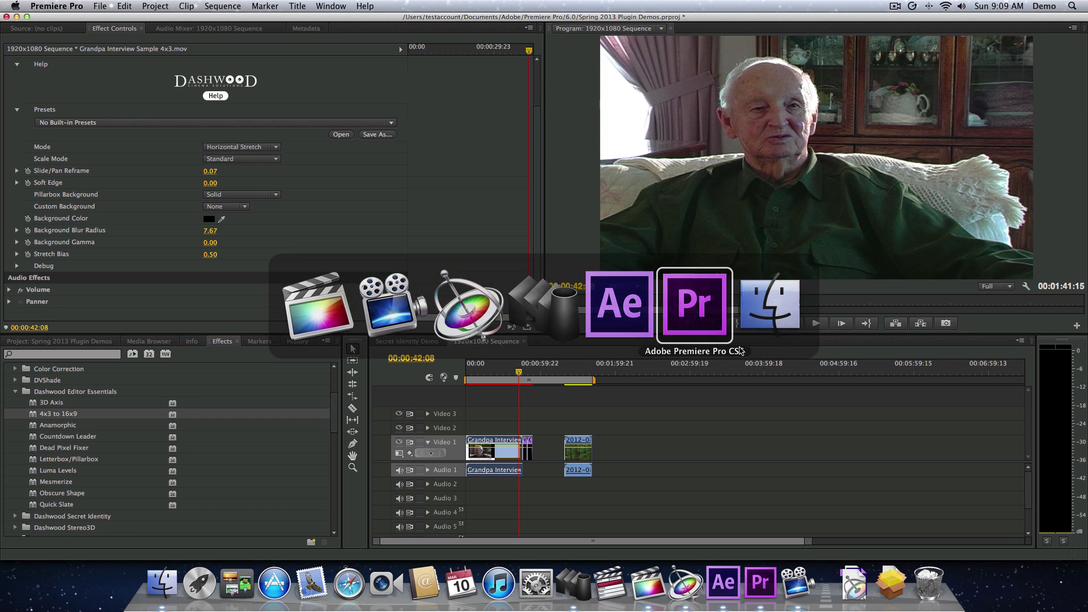
# Preview the Grandpa Interview clip and set its 4x3 to 16x9 Mode to Non-Linear Stretch.
pyautogui.click(503, 374)
pyautogui.moveTo(503, 374)
pyautogui.mouseDown()
pyautogui.moveTo(515, 372)
pyautogui.moveTo(503, 372)
pyautogui.mouseUp()
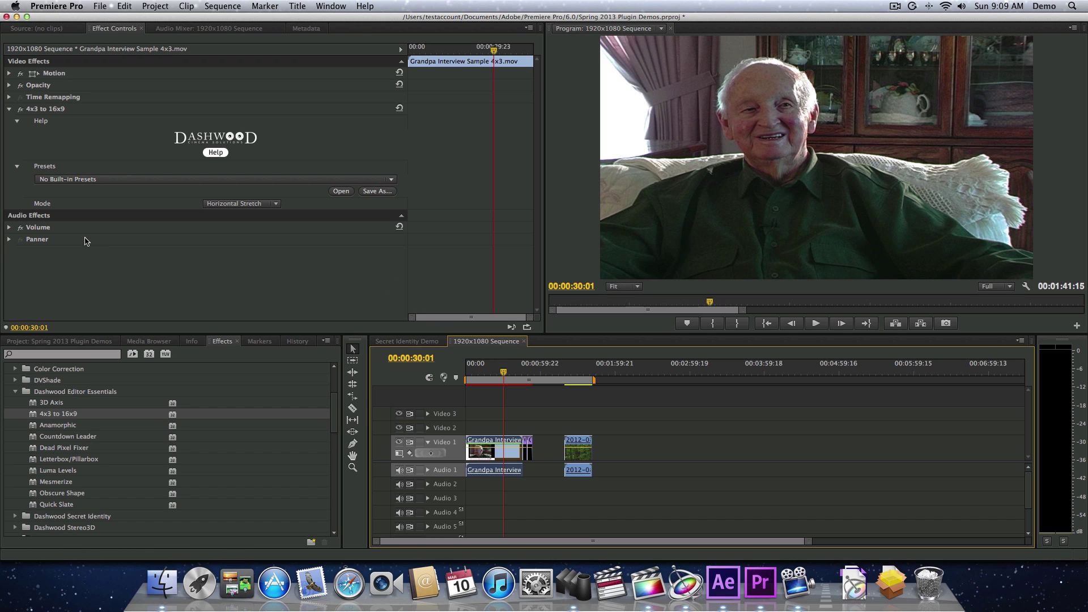
pyautogui.click(253, 202)
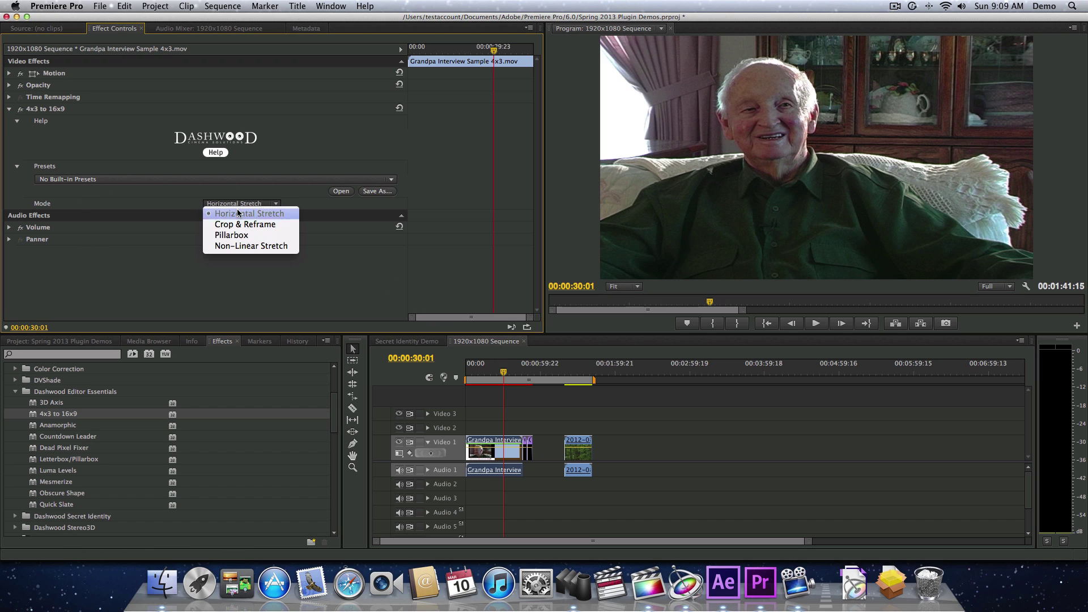
pyautogui.click(273, 246)
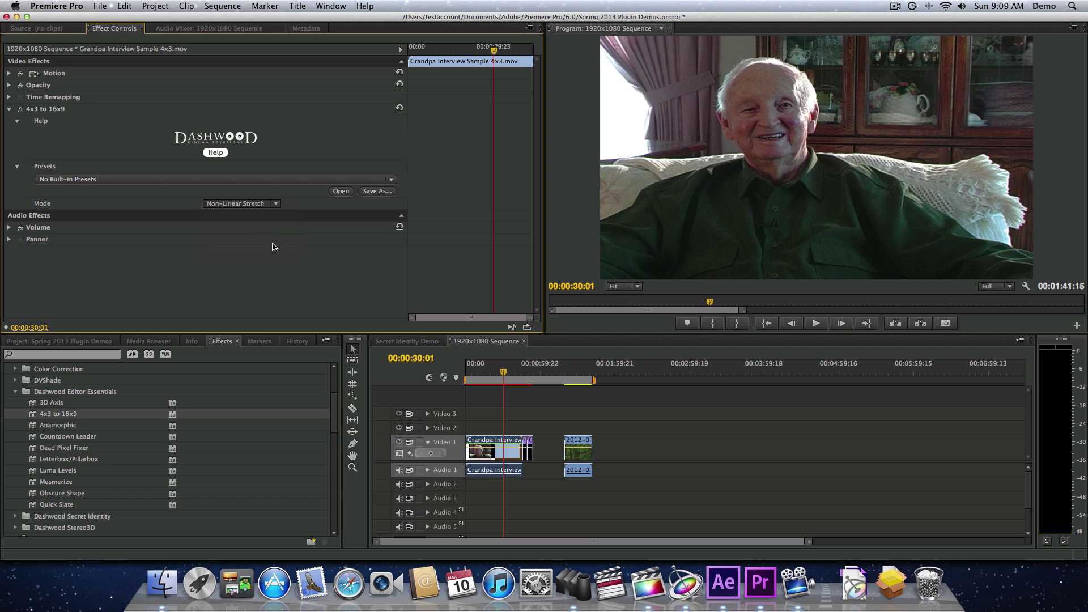
pyautogui.click(266, 202)
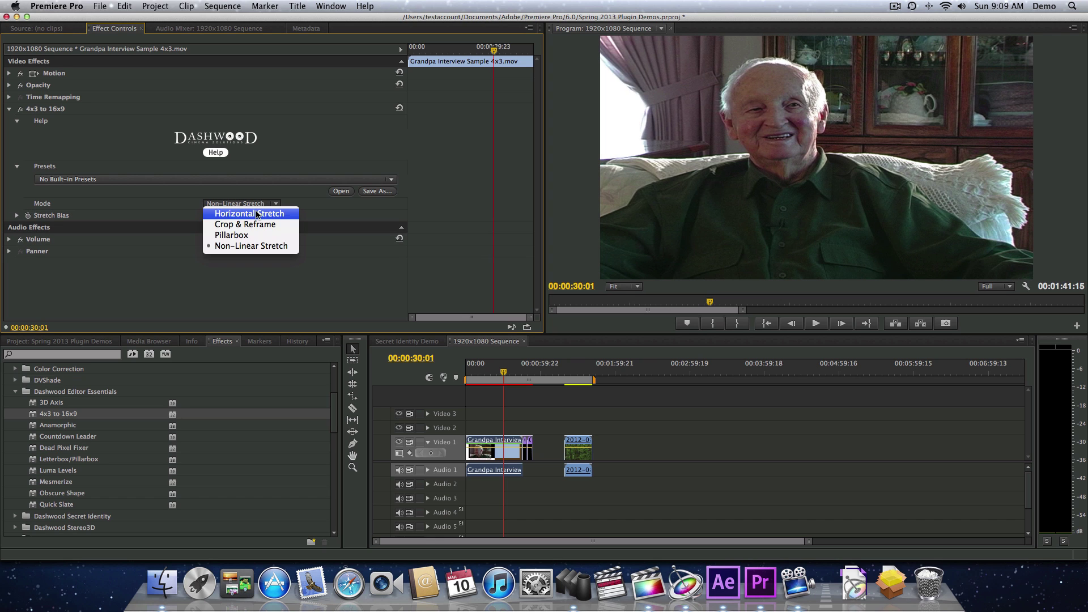
pyautogui.click(173, 202)
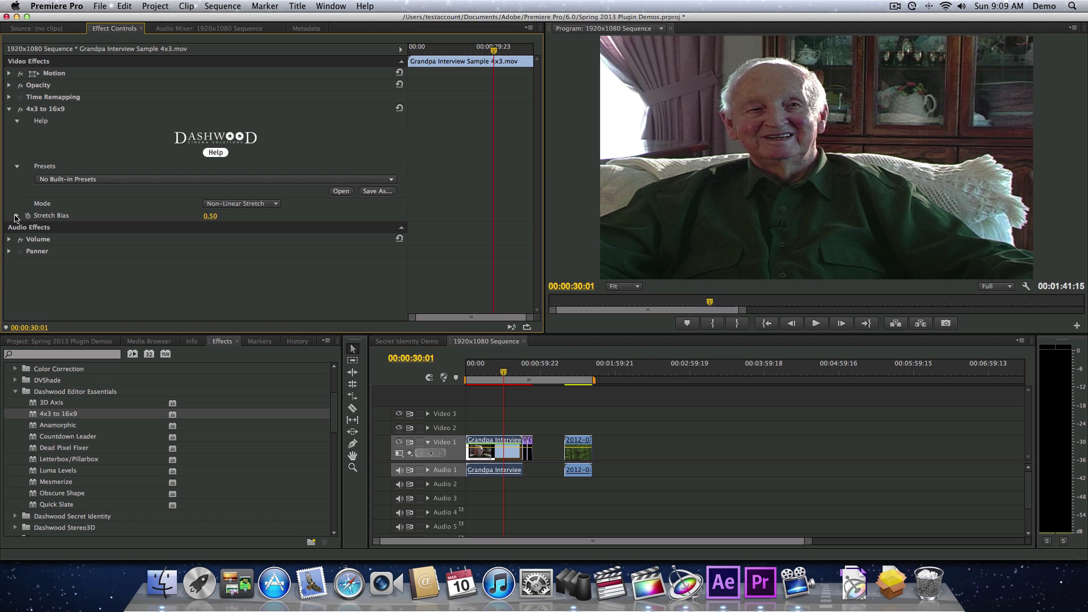
pyautogui.click(16, 216)
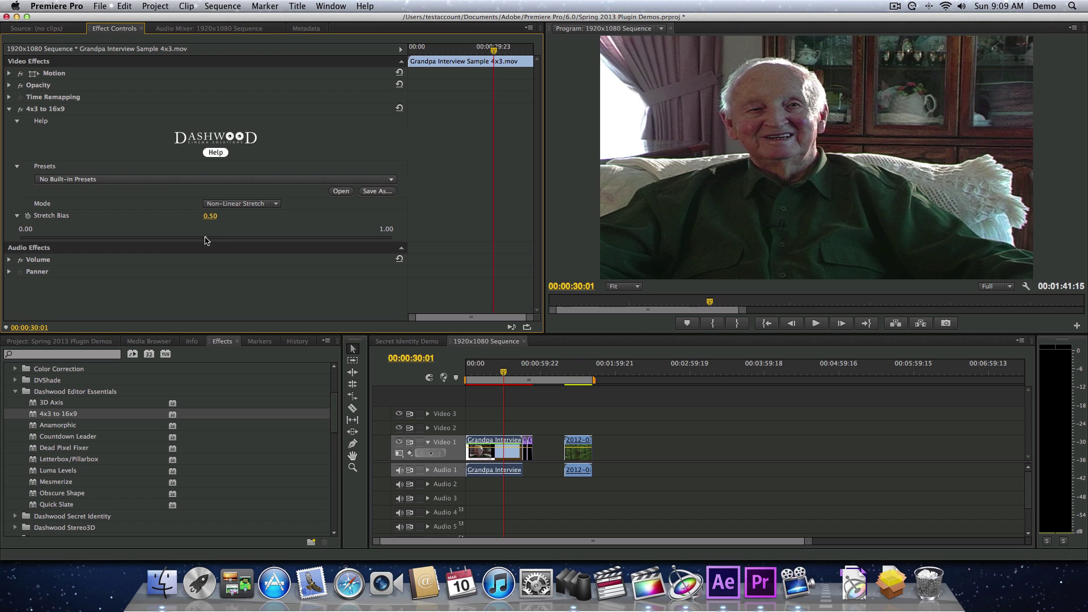
# Drag the Stretch Bias slider fully right to 1.00 in Non-Linear Stretch mode.
pyautogui.moveTo(206, 238)
pyautogui.mouseDown()
pyautogui.moveTo(130, 238)
pyautogui.moveTo(211, 242)
pyautogui.mouseUp()
pyautogui.moveTo(278, 242); pyautogui.dragTo(395, 240)
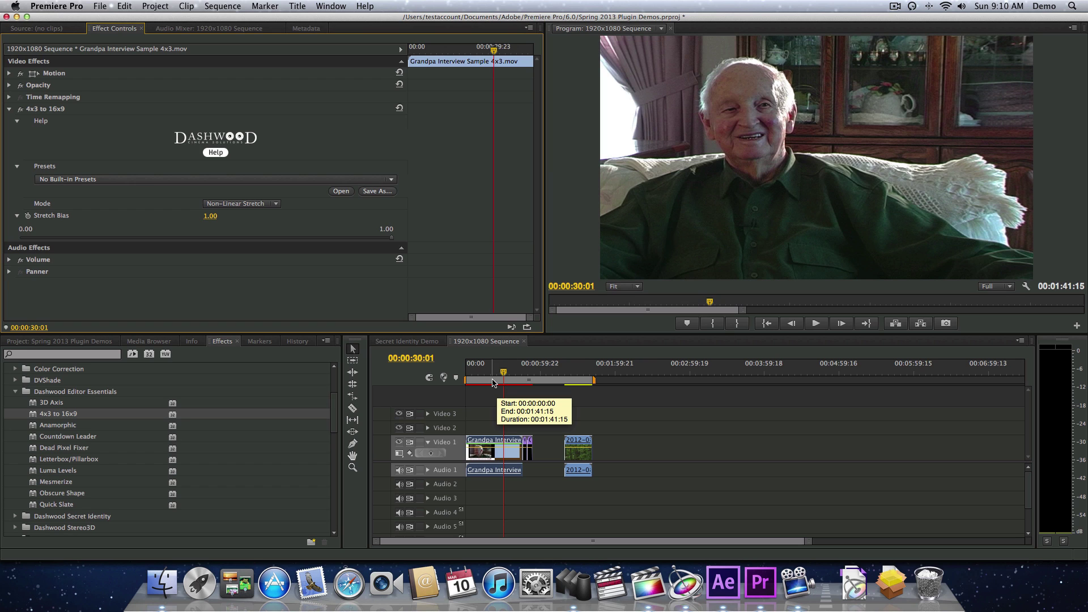
pyautogui.click(256, 204)
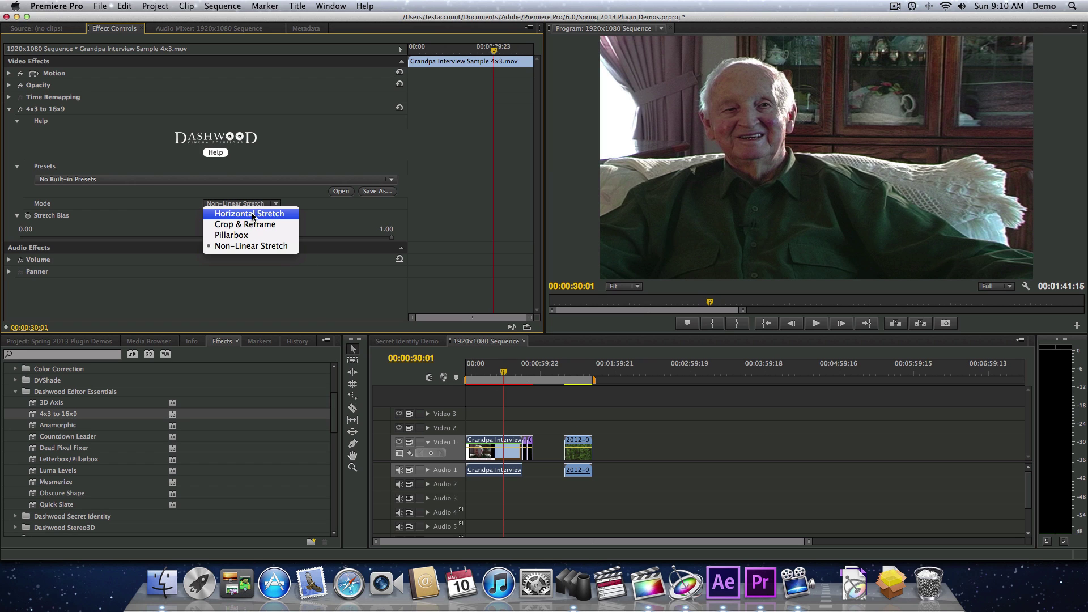
pyautogui.click(253, 216)
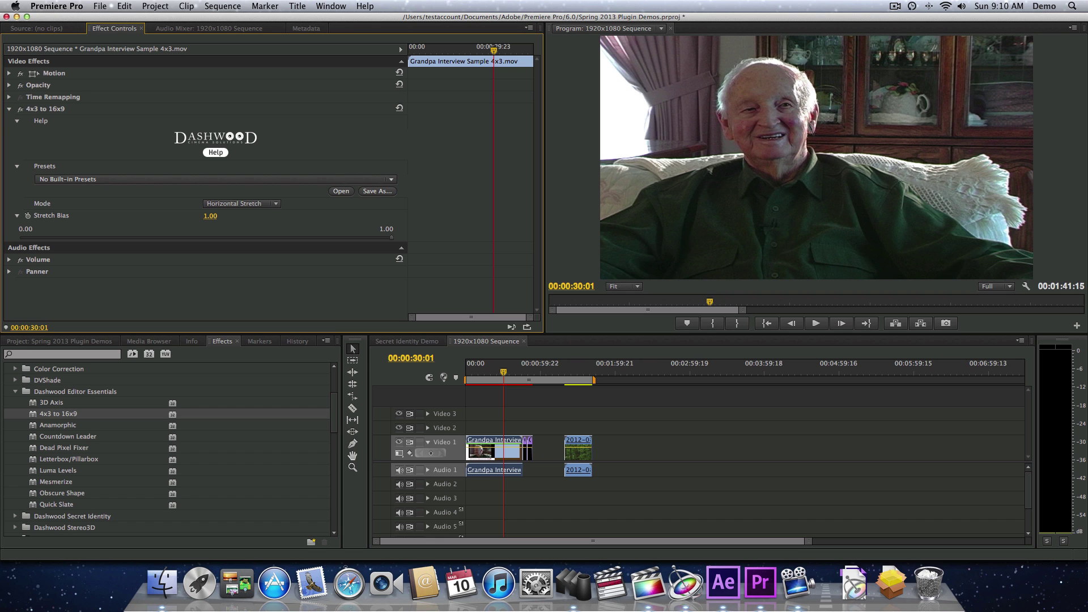
pyautogui.click(233, 205)
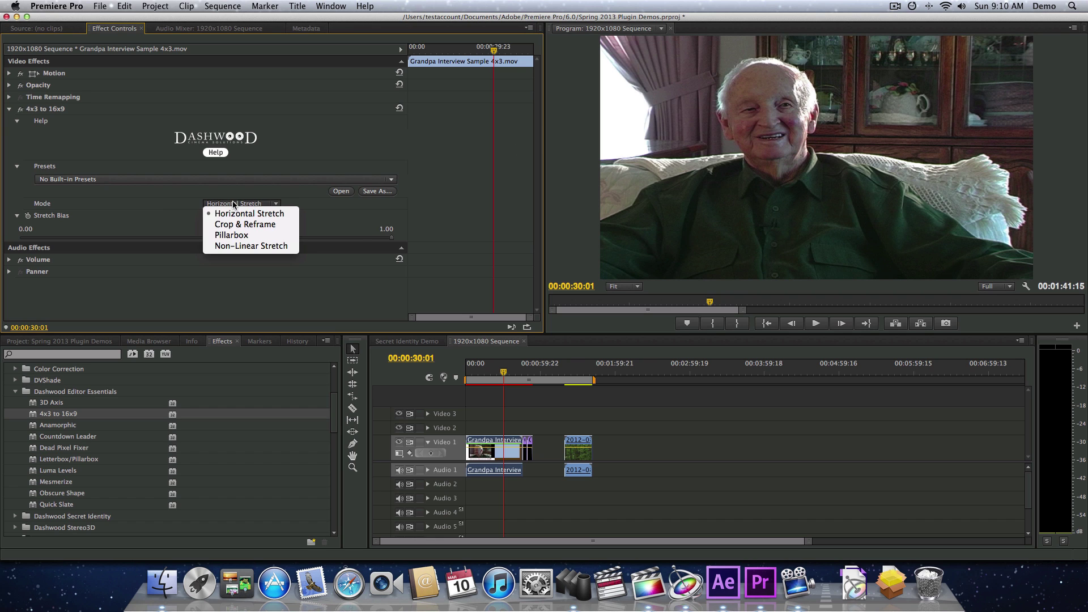
pyautogui.click(240, 246)
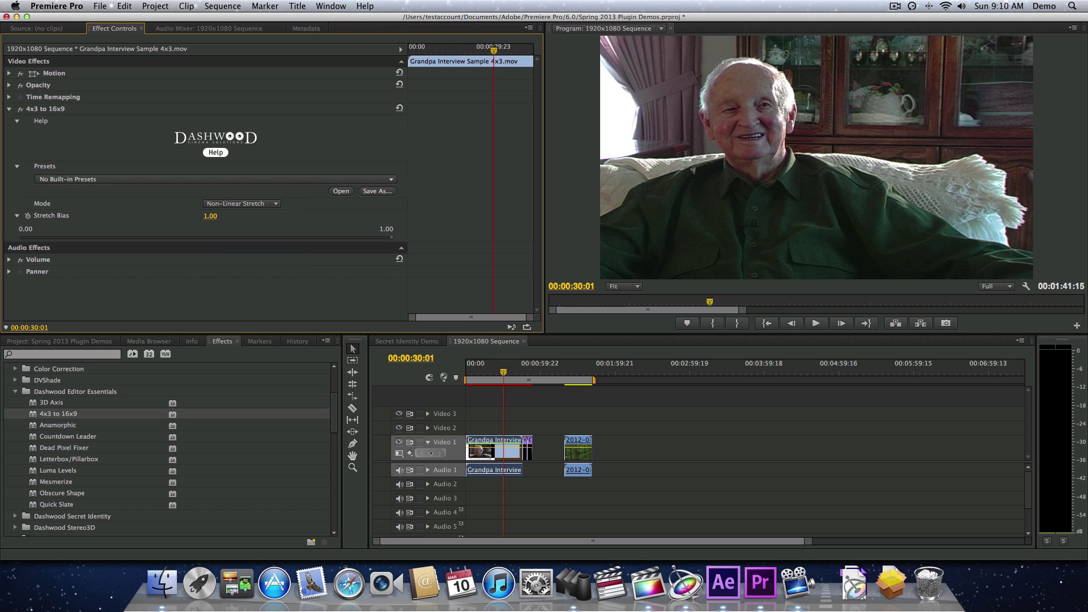